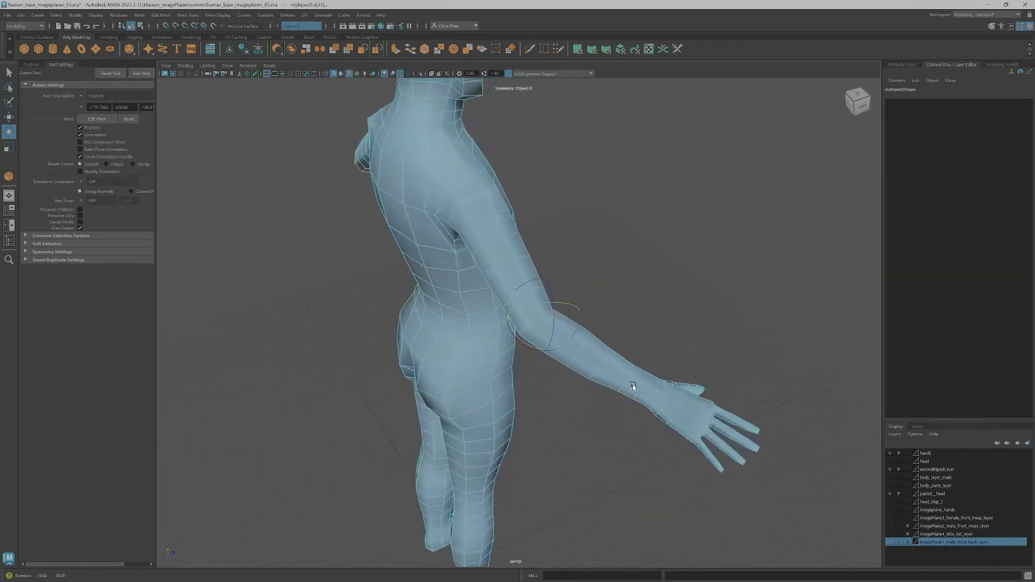
# Place the pivot of the forearm and hand vertices at the elbow and rotate them to bend the arm forward
pyautogui.moveTo(559, 356); pyautogui.dragTo(519, 356, button='right')
pyautogui.keyDown('alt'); pyautogui.moveTo(519, 355); pyautogui.dragTo(544, 380); pyautogui.keyUp('alt')
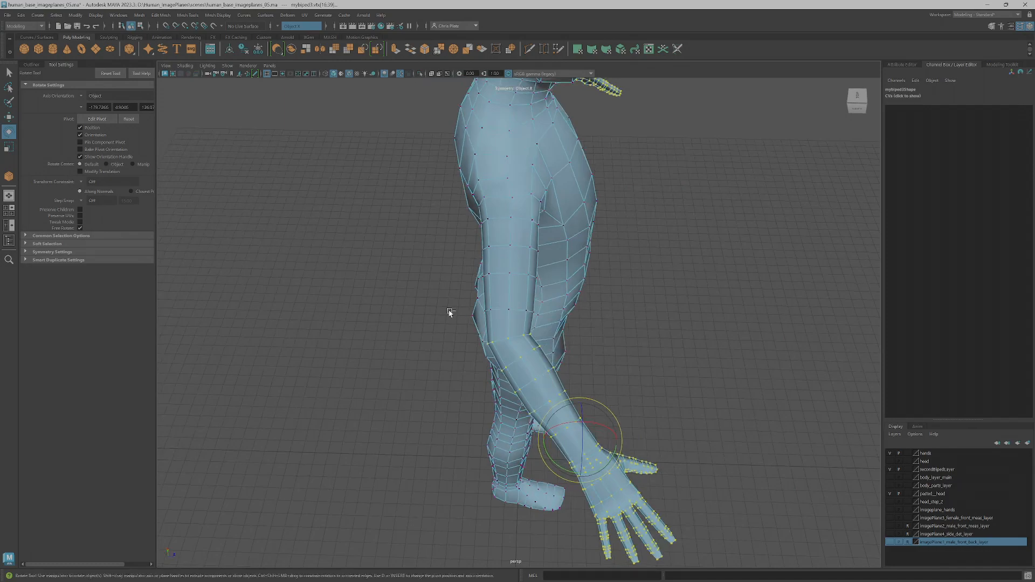
pyautogui.moveTo(510, 348); pyautogui.dragTo(538, 331)
pyautogui.scroll(3, 549, 367)
pyautogui.press('d')
pyautogui.click(500, 351)
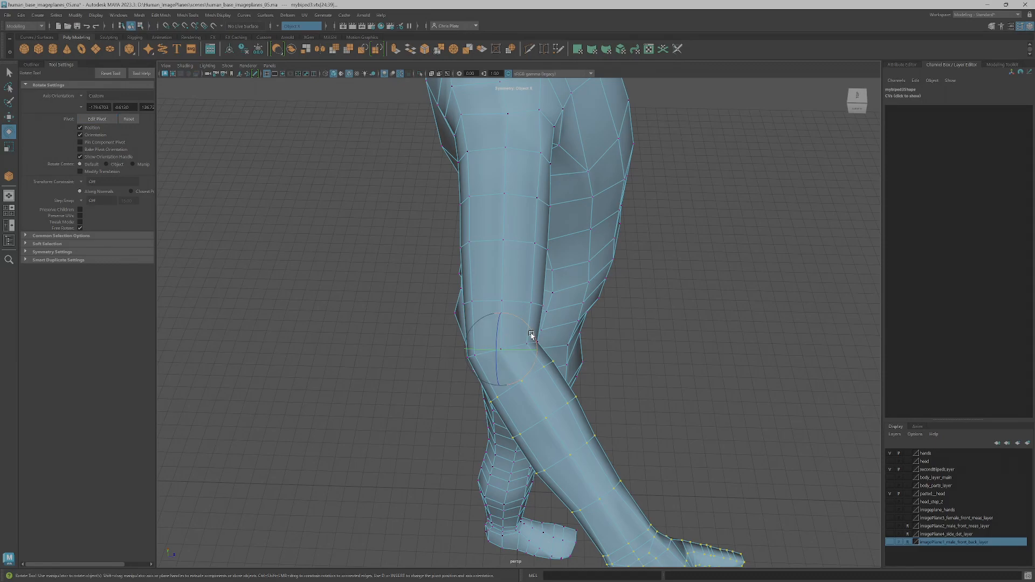
pyautogui.moveTo(534, 333); pyautogui.dragTo(476, 314)
pyautogui.press('d')
pyautogui.press('d')
pyautogui.keyDown('alt'); pyautogui.moveTo(480, 300); pyautogui.dragTo(533, 322); pyautogui.keyUp('alt')
pyautogui.keyDown('alt'); pyautogui.moveTo(621, 369); pyautogui.dragTo(582, 337); pyautogui.keyUp('alt')
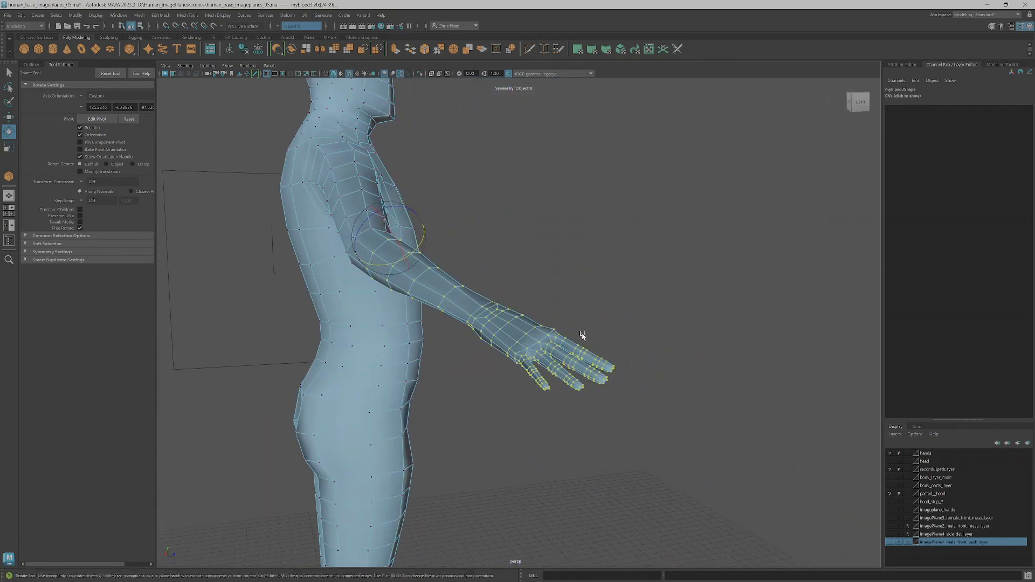
# Clear the vertex selection and examine the bent arms, shoulders and torso from several sides
pyautogui.keyDown('alt'); pyautogui.moveTo(582, 337); pyautogui.dragTo(567, 396, button='right'); pyautogui.keyUp('alt')
pyautogui.click(568, 395)
pyautogui.keyDown('alt'); pyautogui.moveTo(577, 383); pyautogui.dragTo(502, 383); pyautogui.keyUp('alt')
pyautogui.keyDown('alt'); pyautogui.moveTo(564, 375); pyautogui.dragTo(558, 280, button='right'); pyautogui.keyUp('alt')
pyautogui.keyDown('alt'); pyautogui.moveTo(558, 281); pyautogui.dragTo(477, 411, button='middle'); pyautogui.keyUp('alt')
pyautogui.keyDown('alt'); pyautogui.moveTo(476, 411); pyautogui.dragTo(479, 355); pyautogui.keyUp('alt')
pyautogui.keyDown('alt'); pyautogui.moveTo(479, 355); pyautogui.dragTo(524, 376, button='right'); pyautogui.keyUp('alt')
pyautogui.keyDown('alt'); pyautogui.moveTo(525, 377); pyautogui.dragTo(536, 300); pyautogui.keyUp('alt')
pyautogui.keyDown('alt'); pyautogui.moveTo(536, 300); pyautogui.dragTo(625, 298, button='right'); pyautogui.keyUp('alt')
pyautogui.keyDown('alt'); pyautogui.moveTo(625, 298); pyautogui.dragTo(513, 341); pyautogui.keyUp('alt')
pyautogui.keyDown('alt'); pyautogui.moveTo(513, 341); pyautogui.dragTo(557, 351, button='right'); pyautogui.keyUp('alt')
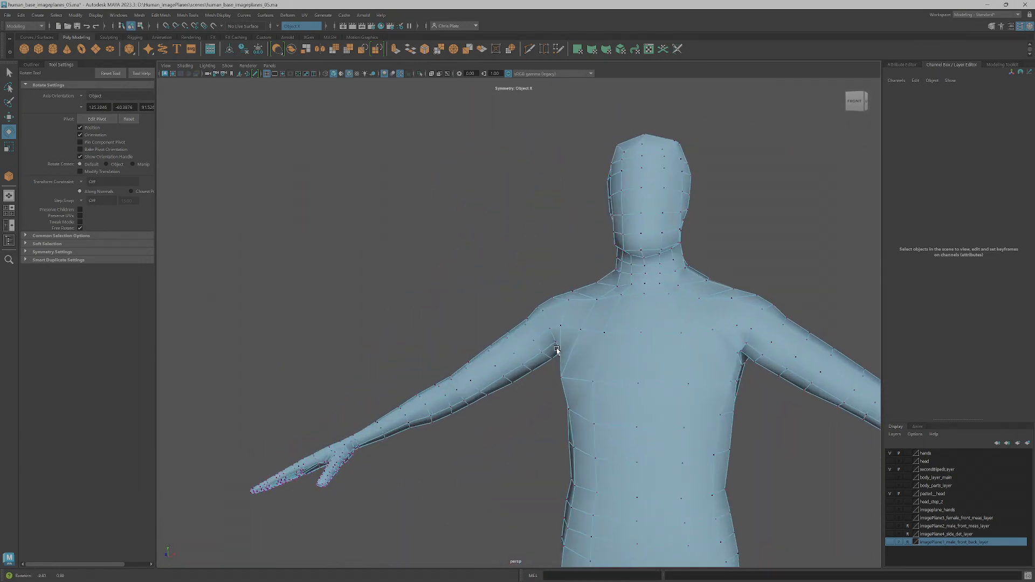
# Reposition the vertices in the underarm crease to refine the armpit, with Object X symmetry on
pyautogui.keyDown('alt'); pyautogui.moveTo(557, 350); pyautogui.dragTo(545, 348); pyautogui.keyUp('alt')
pyautogui.scroll(5, 546, 348)
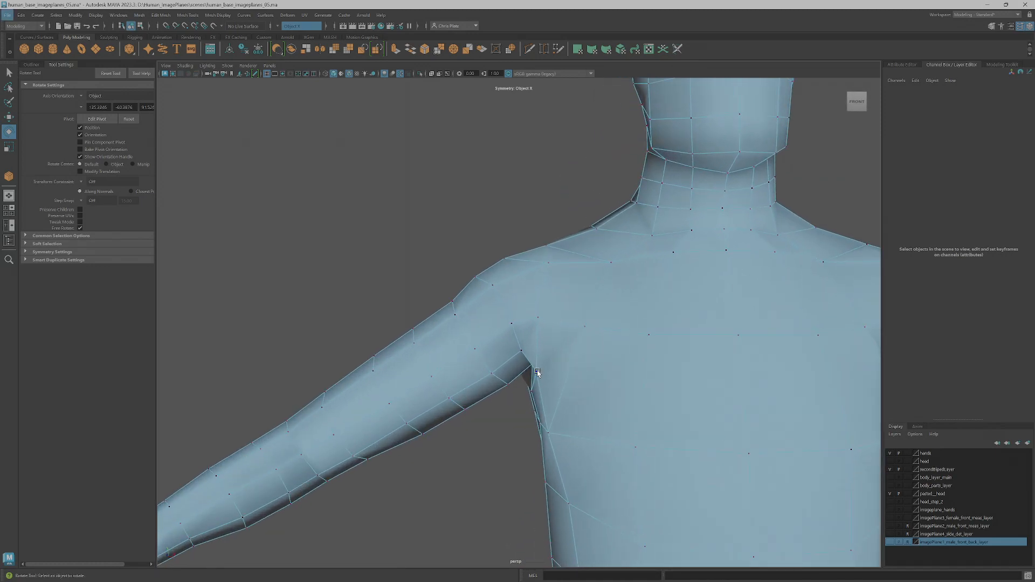
pyautogui.click(537, 370)
pyautogui.scroll(-4, 558, 376)
pyautogui.scroll(2, 558, 376)
pyautogui.press('f')
pyautogui.keyDown('alt'); pyautogui.moveTo(531, 397); pyautogui.dragTo(509, 350); pyautogui.keyUp('alt')
pyautogui.press('w')
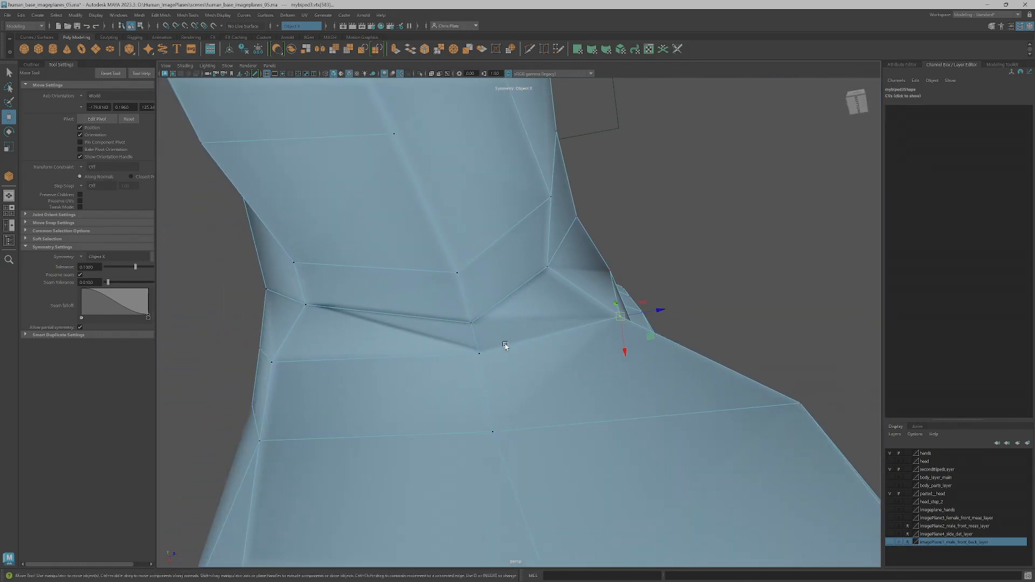
pyautogui.click(456, 276)
pyautogui.keyDown('shift'); pyautogui.click(471, 322); pyautogui.keyUp('shift')
pyautogui.moveTo(504, 298); pyautogui.dragTo(487, 302)
pyautogui.scroll(-4, 499, 328)
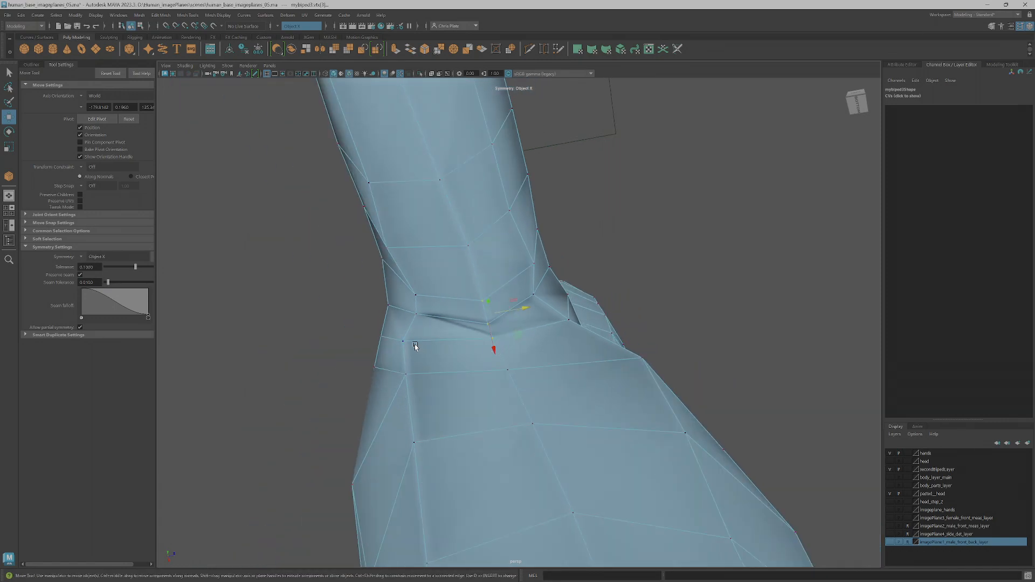
# Adjust the vertices at the back of the armpit and around the shoulder to smooth the arm's transition into the torso
pyautogui.click(416, 313)
pyautogui.keyDown('alt'); pyautogui.moveTo(427, 300); pyautogui.dragTo(569, 351); pyautogui.keyUp('alt')
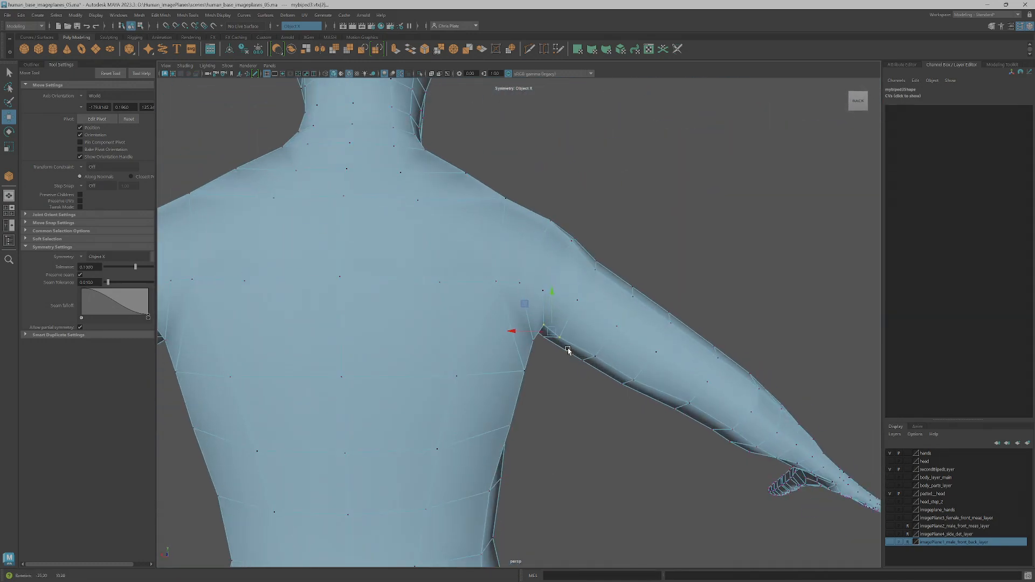
pyautogui.scroll(3, 574, 345)
pyautogui.click(545, 324)
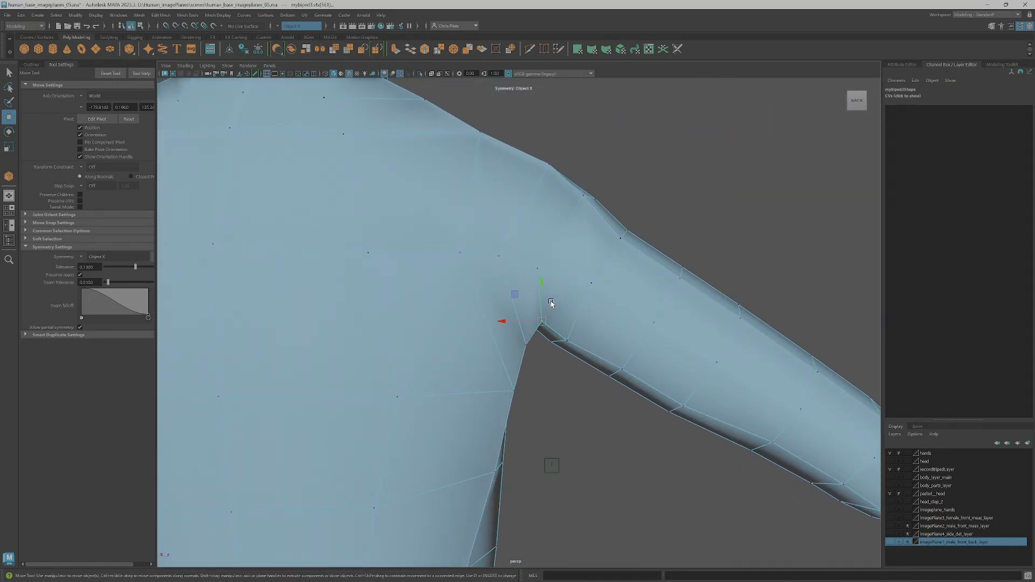
pyautogui.scroll(-5, 515, 295)
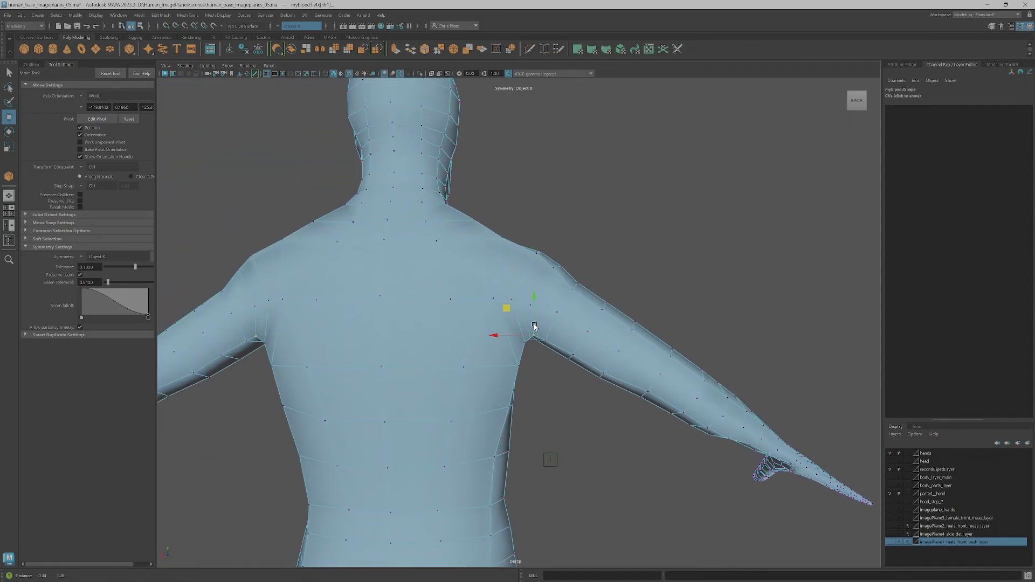
pyautogui.keyDown('alt'); pyautogui.moveTo(511, 372); pyautogui.dragTo(488, 379); pyautogui.keyUp('alt')
pyautogui.click(495, 360)
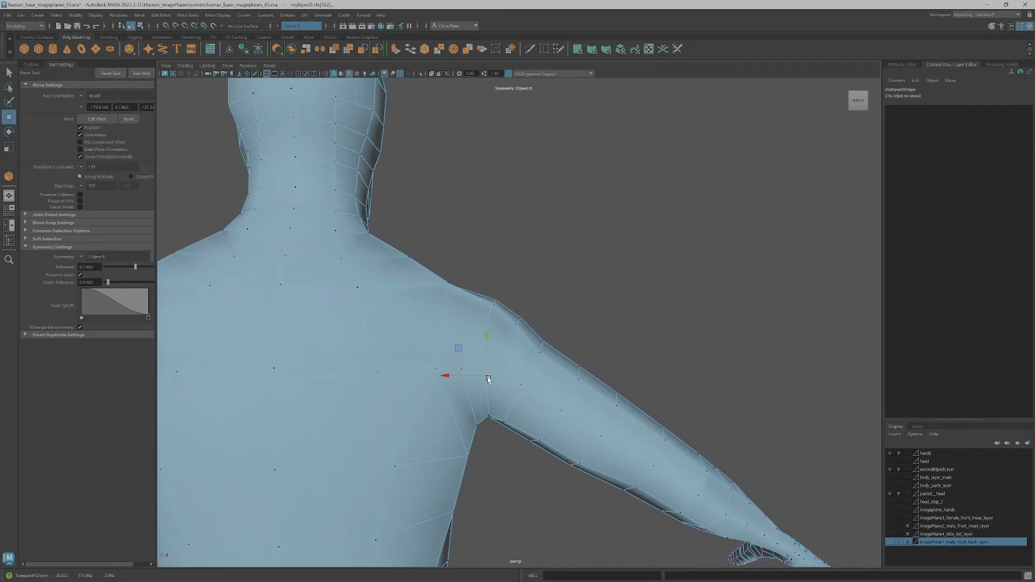
pyautogui.click(464, 367)
pyautogui.click(450, 284)
pyautogui.keyDown('alt'); pyautogui.moveTo(451, 286); pyautogui.dragTo(415, 357); pyautogui.keyUp('alt')
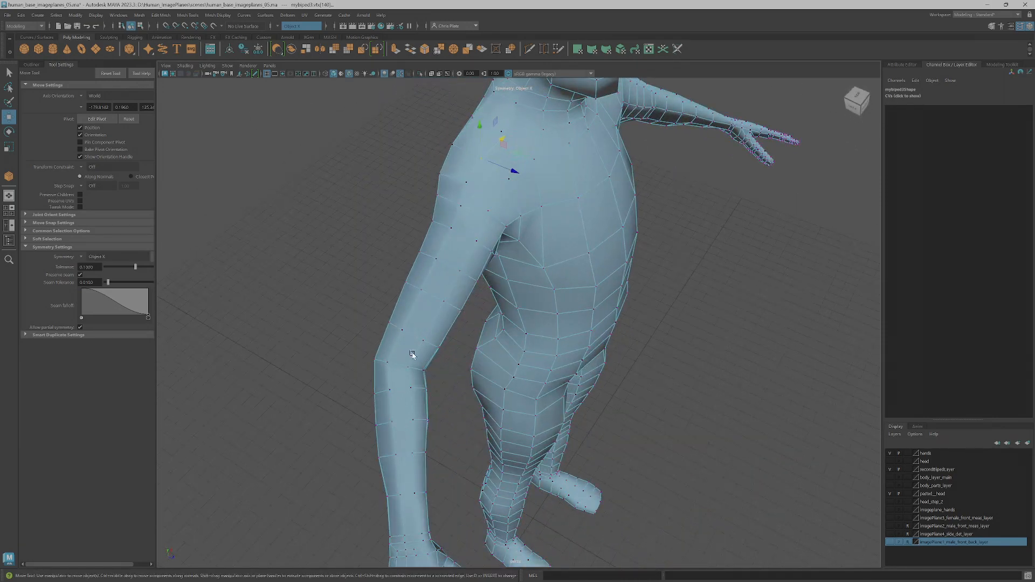
# Try to add a one-segment edge loop just above the elbow by connecting the edge ring, and undo it
pyautogui.press('F10')
pyautogui.click(405, 348)
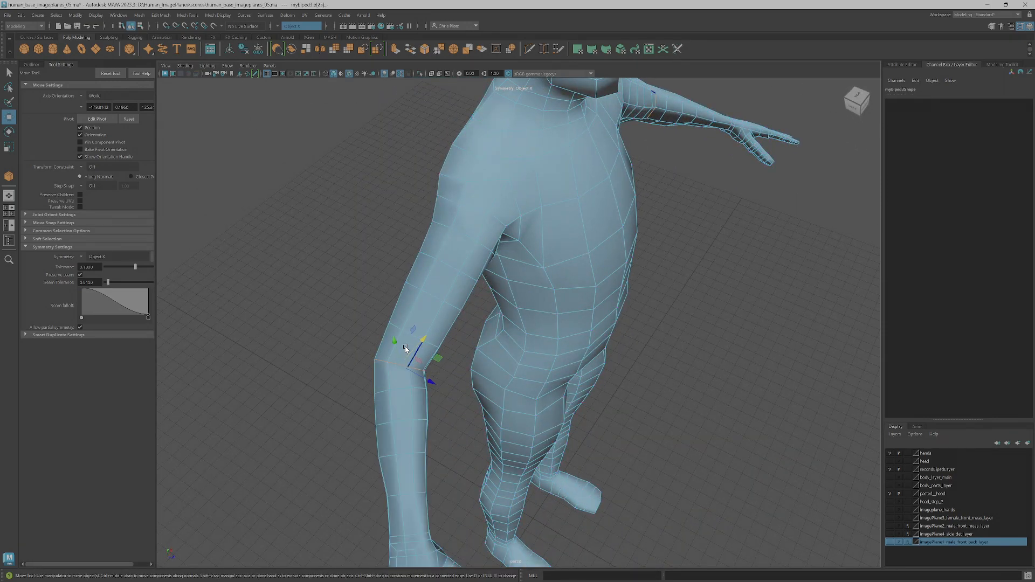
pyautogui.press('q')
pyautogui.click(396, 348)
pyautogui.keyDown('shift'); pyautogui.doubleClick(412, 355); pyautogui.keyUp('shift')
pyautogui.click(995, 66)
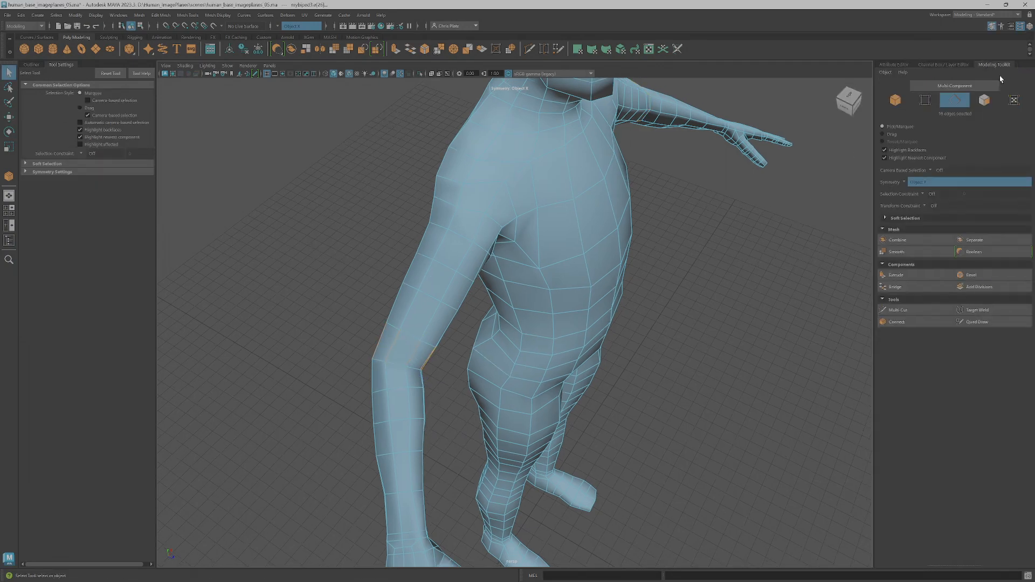
pyautogui.click(911, 321)
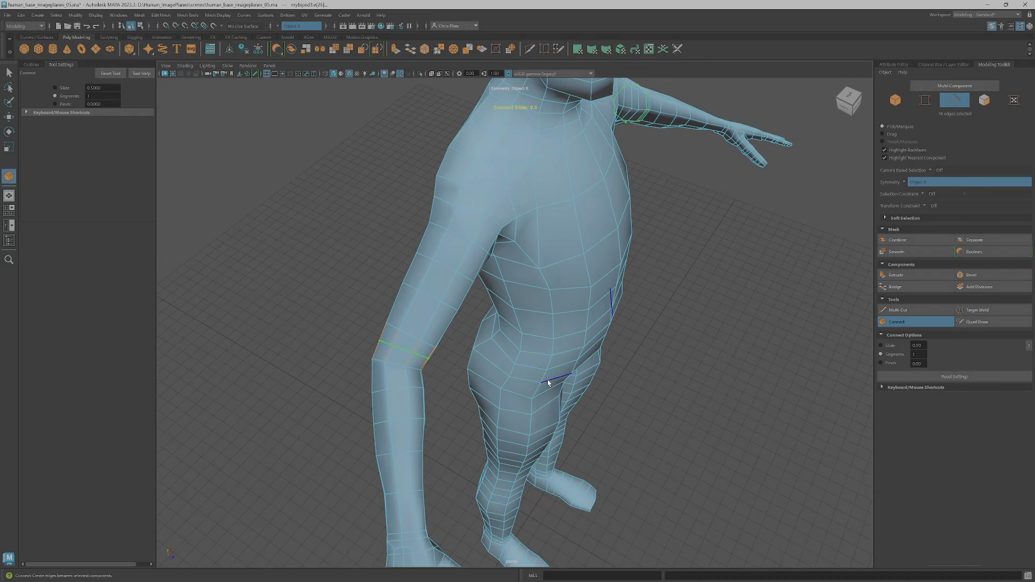
pyautogui.press('q')
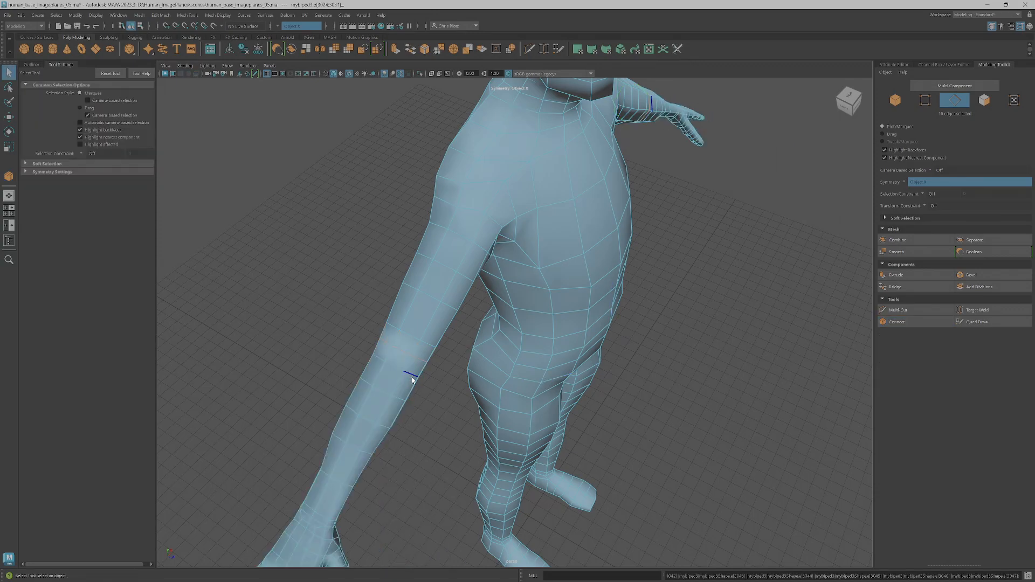
pyautogui.hotkey('ctrl', 'z')
# Return to object selection and select the whole body mesh with the Move tool active
pyautogui.keyDown('alt'); pyautogui.moveTo(743, 294); pyautogui.dragTo(501, 361); pyautogui.keyUp('alt')
pyautogui.scroll(-5, 504, 361)
pyautogui.keyDown('alt'); pyautogui.moveTo(746, 322); pyautogui.dragTo(642, 297, button='middle'); pyautogui.keyUp('alt')
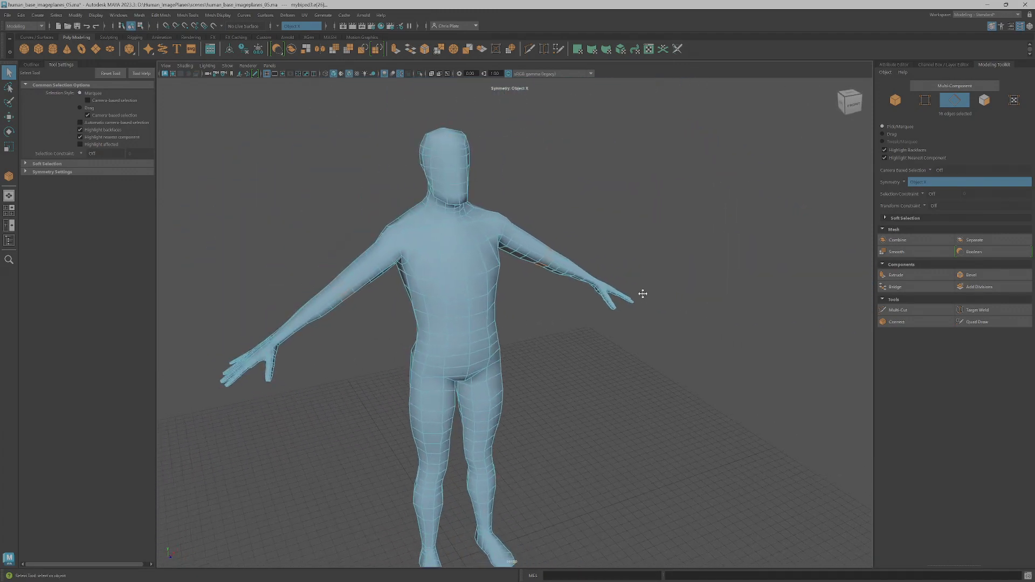
pyautogui.moveTo(487, 306); pyautogui.dragTo(526, 292, button='right')
pyautogui.scroll(-3, 528, 325)
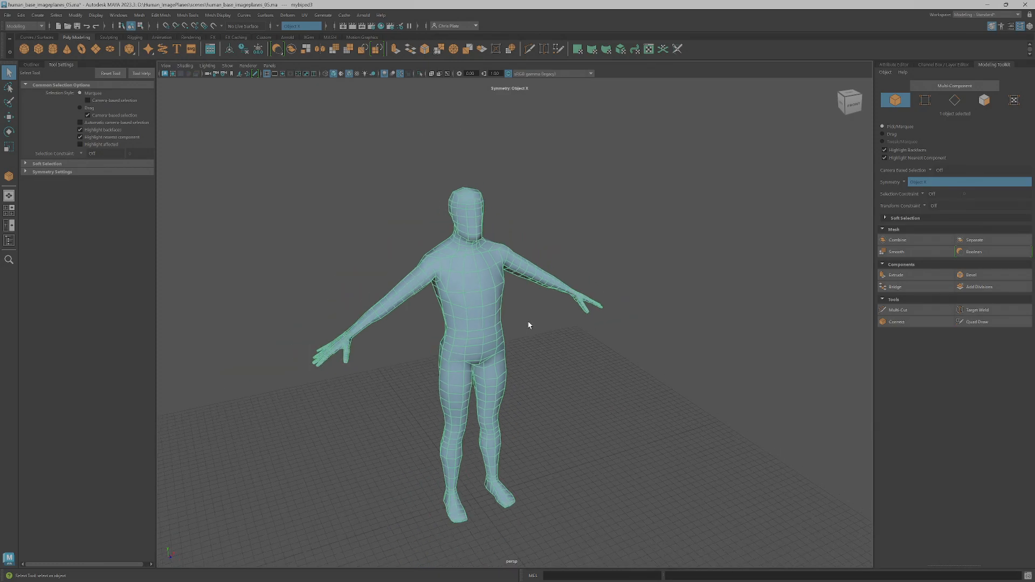
pyautogui.press('w')
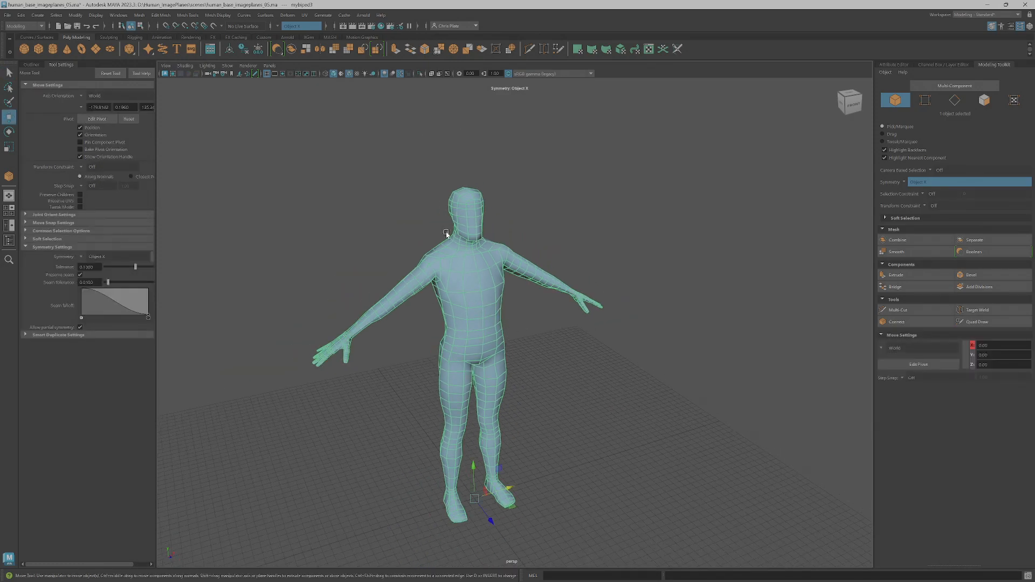
# Export only the selected body mesh in OBJ format as body_base_01 into the project's scenes folder
pyautogui.click(8, 15)
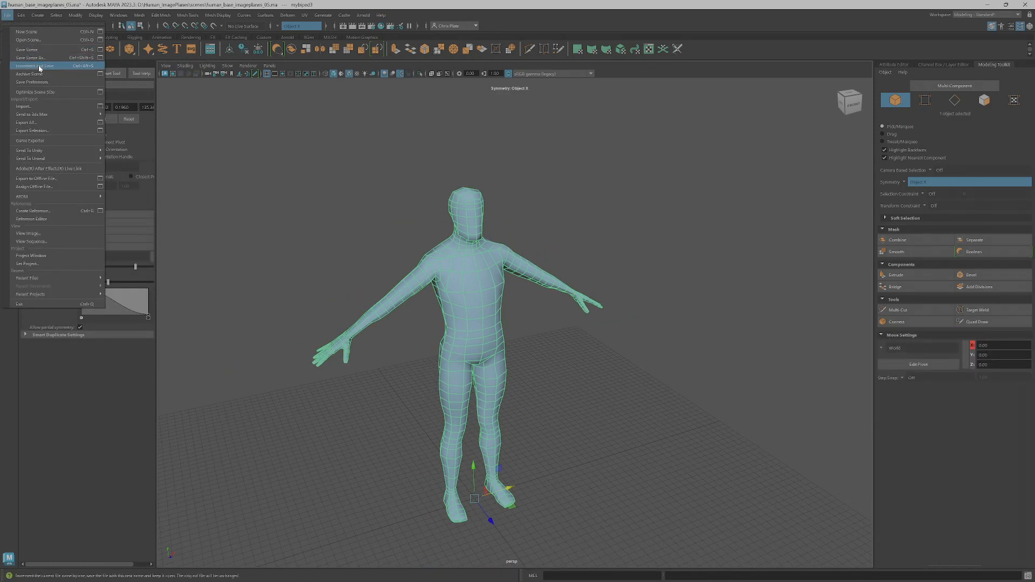
pyautogui.click(42, 130)
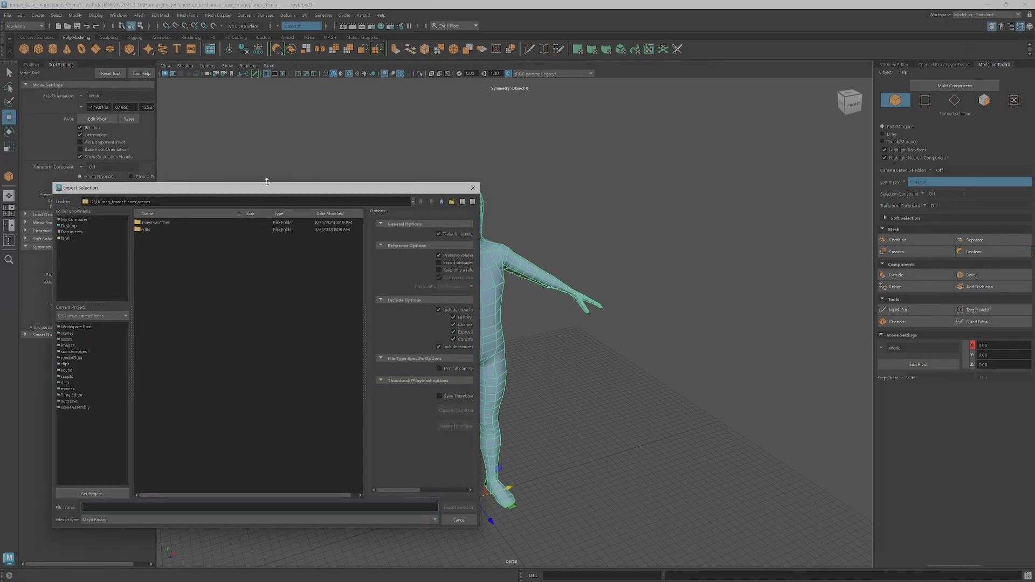
pyautogui.moveTo(277, 196); pyautogui.dragTo(761, 88)
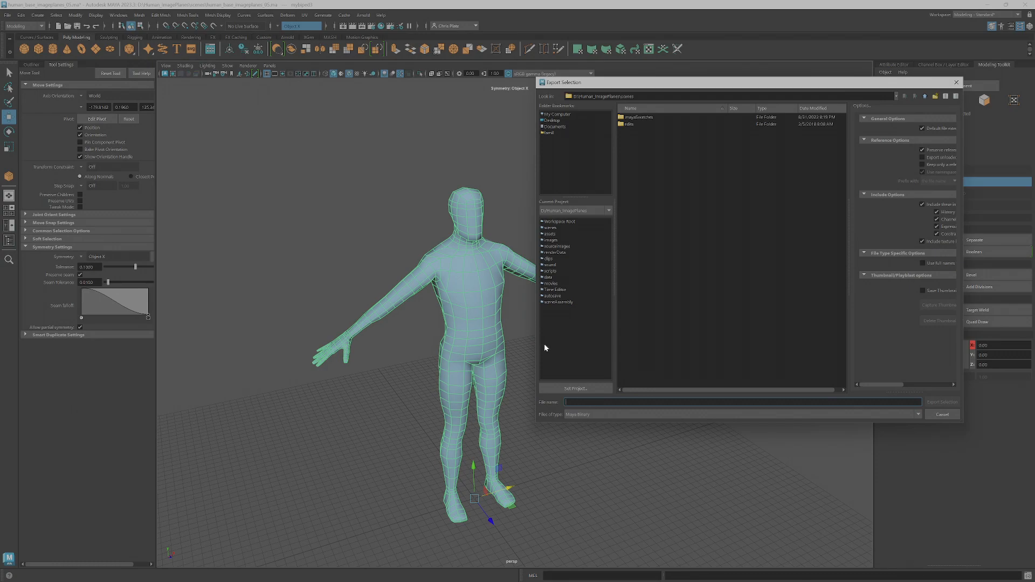
pyautogui.click(634, 415)
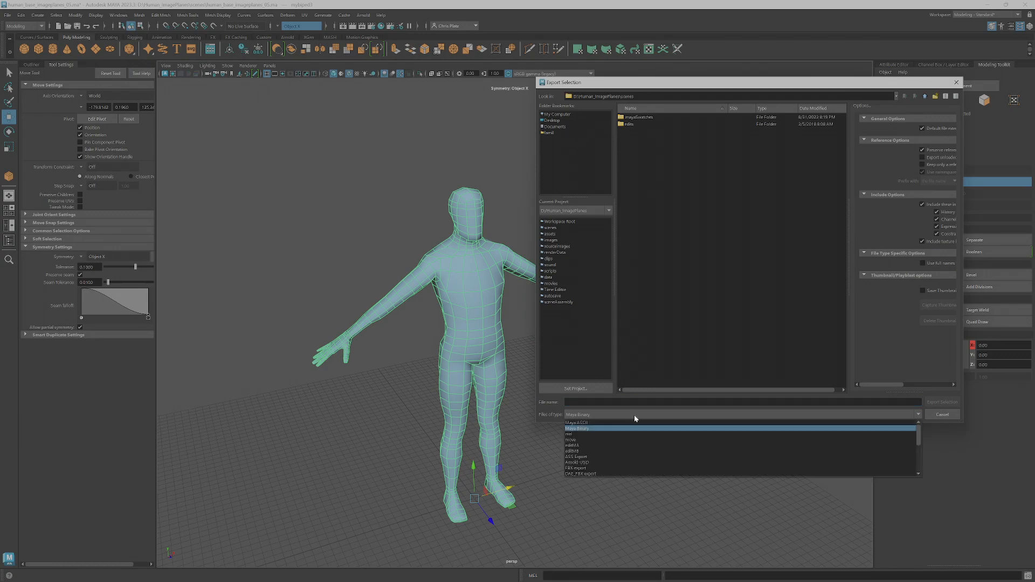
pyautogui.scroll(-5, 620, 459)
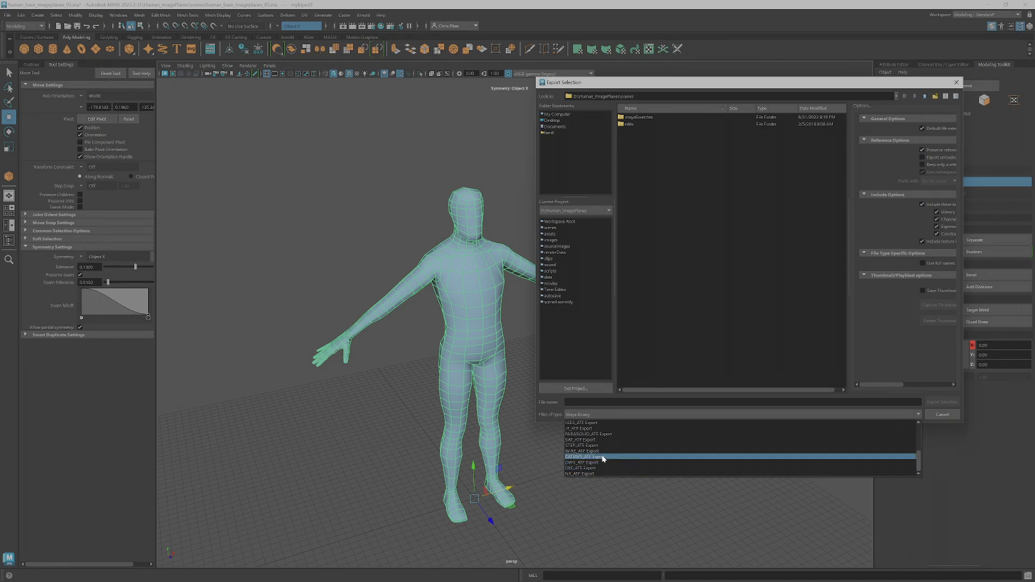
pyautogui.scroll(5, 595, 456)
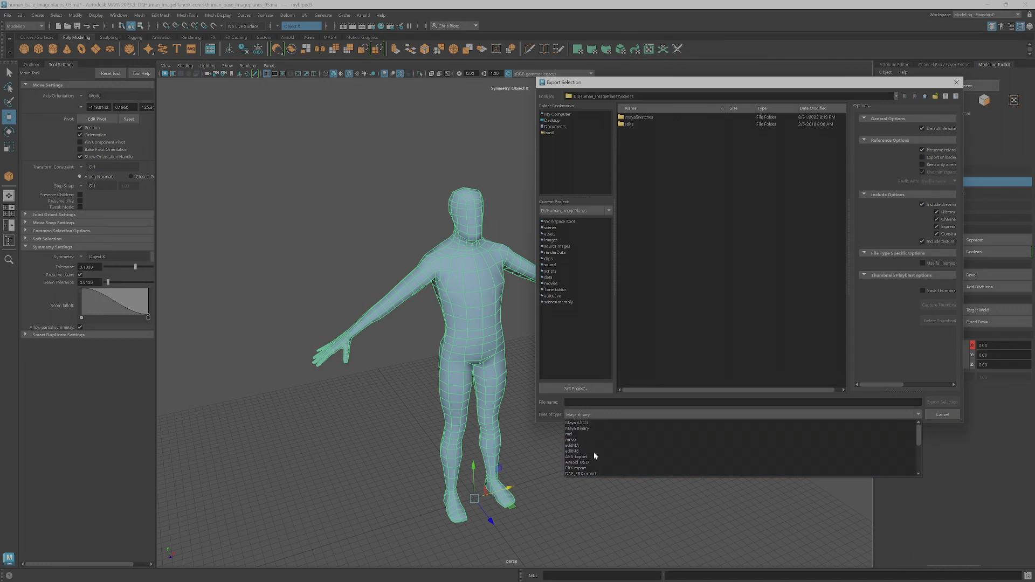
pyautogui.scroll(-2, 594, 456)
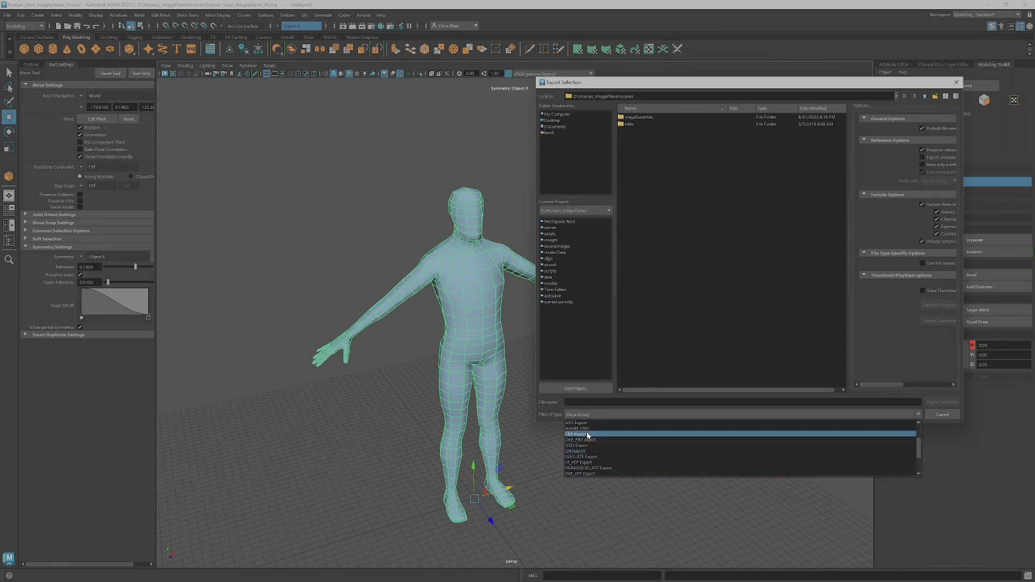
pyautogui.click(586, 451)
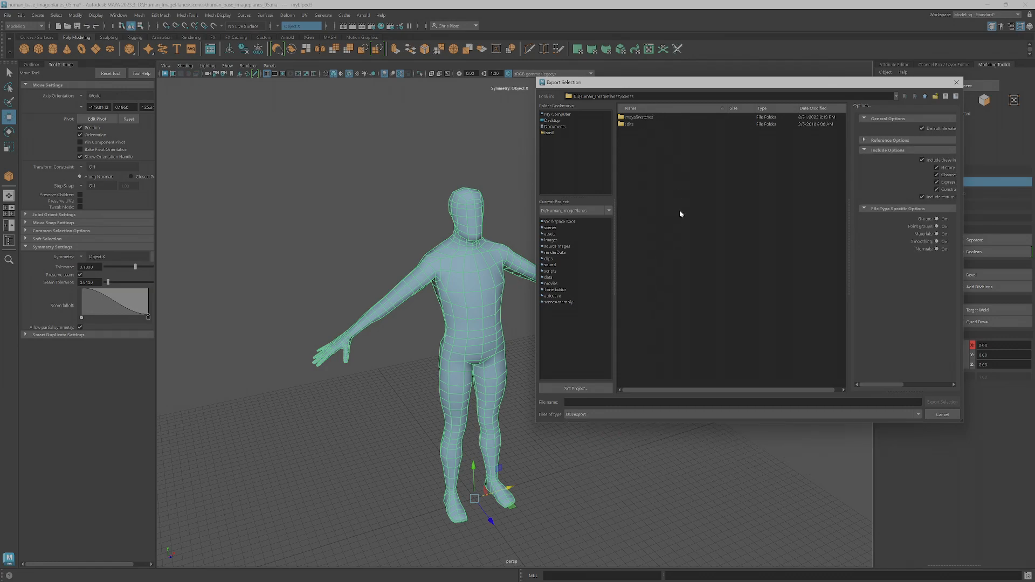
pyautogui.click(587, 402)
pyautogui.write('se_01')
pyautogui.click(942, 403)
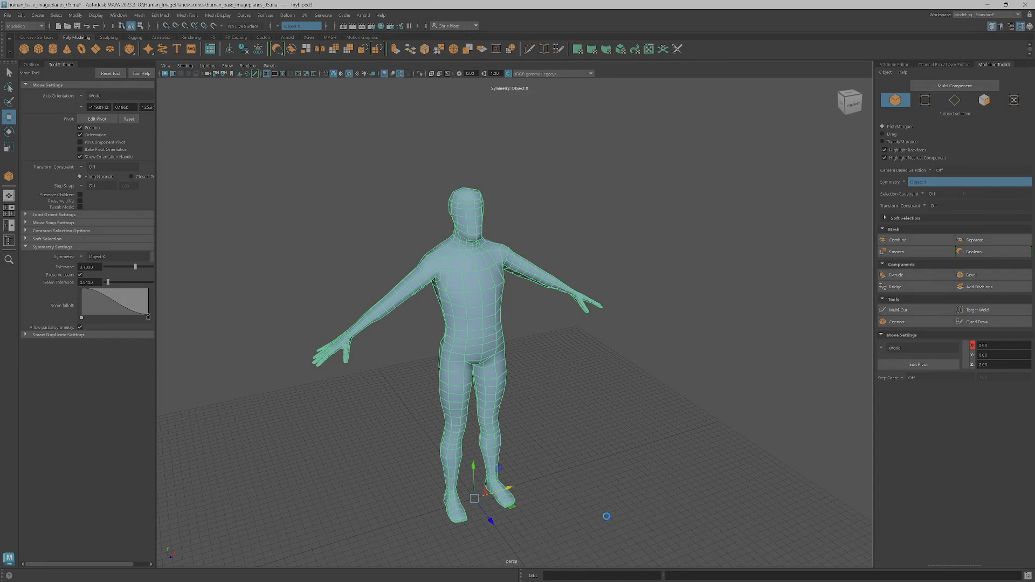
# Delete the body mesh from the scene and import body_base_01.obj in its place
pyautogui.keyDown('alt'); pyautogui.moveTo(668, 369); pyautogui.dragTo(577, 392); pyautogui.keyUp('alt')
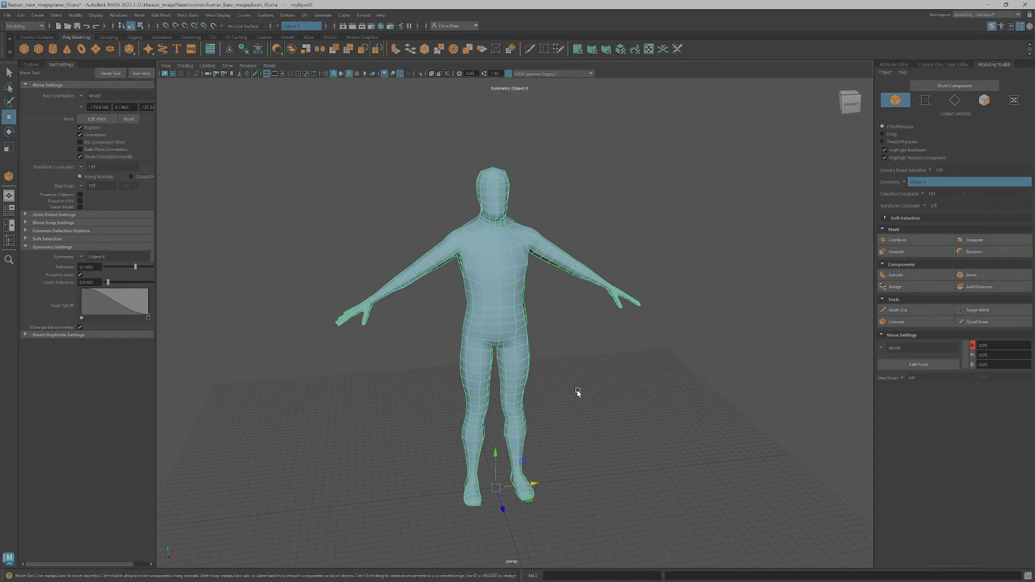
pyautogui.press('Delete')
pyautogui.click(7, 15)
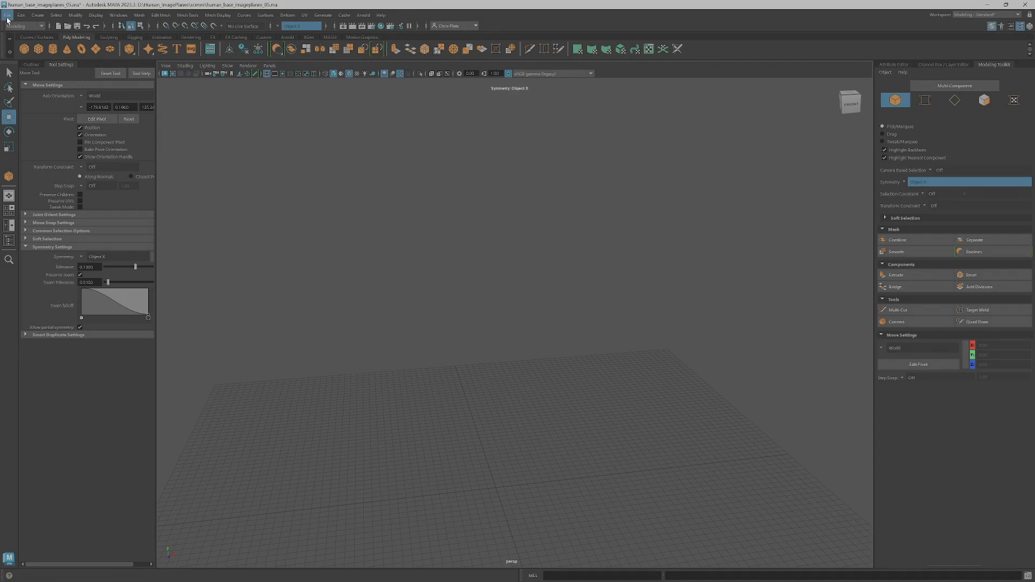
pyautogui.click(42, 106)
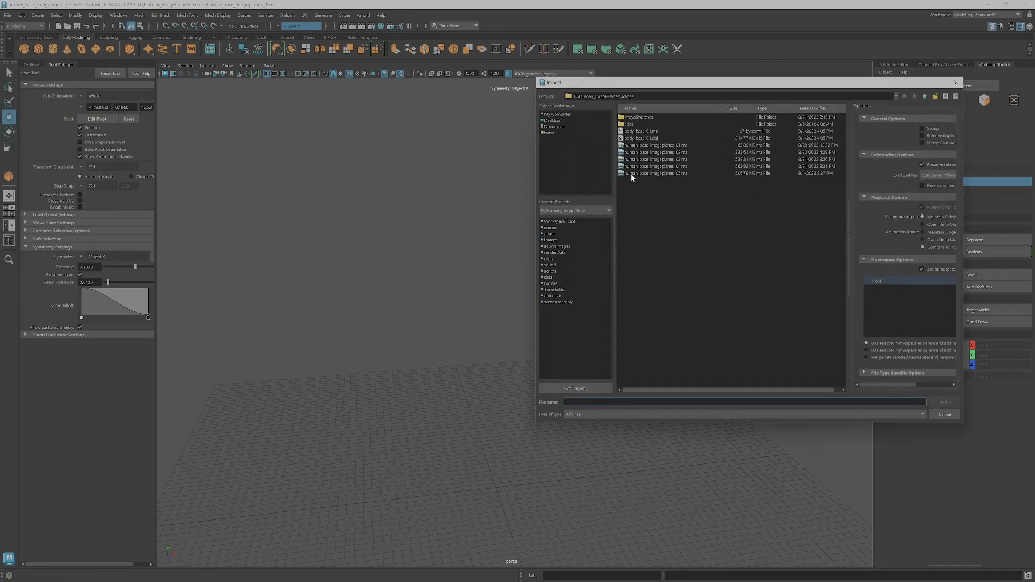
pyautogui.click(650, 138)
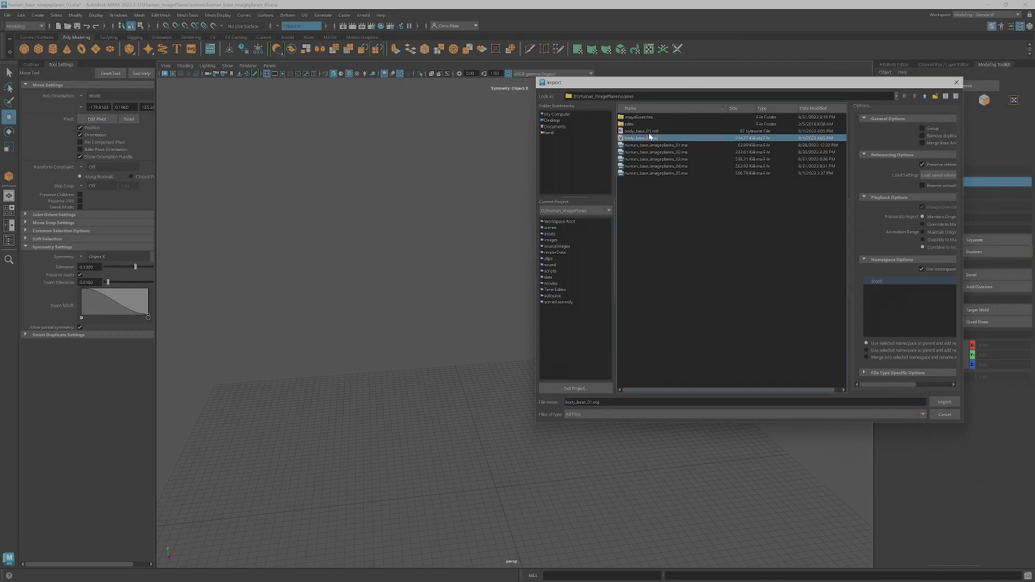
pyautogui.click(647, 133)
pyautogui.click(648, 138)
pyautogui.click(953, 401)
# Select the forearm and hand vertices of the imported body from the elbow down
pyautogui.click(510, 330)
pyautogui.keyDown('alt'); pyautogui.moveTo(438, 322); pyautogui.dragTo(488, 333); pyautogui.keyUp('alt')
pyautogui.moveTo(735, 324); pyautogui.dragTo(721, 326, button='right')
pyautogui.moveTo(825, 379); pyautogui.dragTo(612, 310)
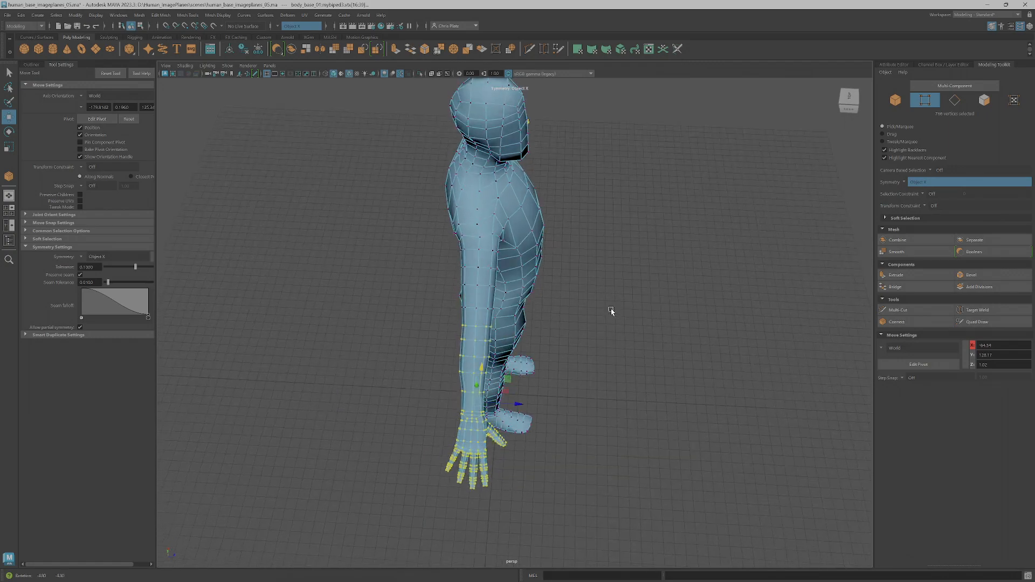
# Place the pivot on the elbow and rotate the selected forearm and hand vertices around it to bend the arm forward
pyautogui.scroll(4, 545, 358)
pyautogui.keyDown('alt'); pyautogui.moveTo(547, 371); pyautogui.dragTo(570, 369); pyautogui.keyUp('alt')
pyautogui.press('d')
pyautogui.click(478, 310)
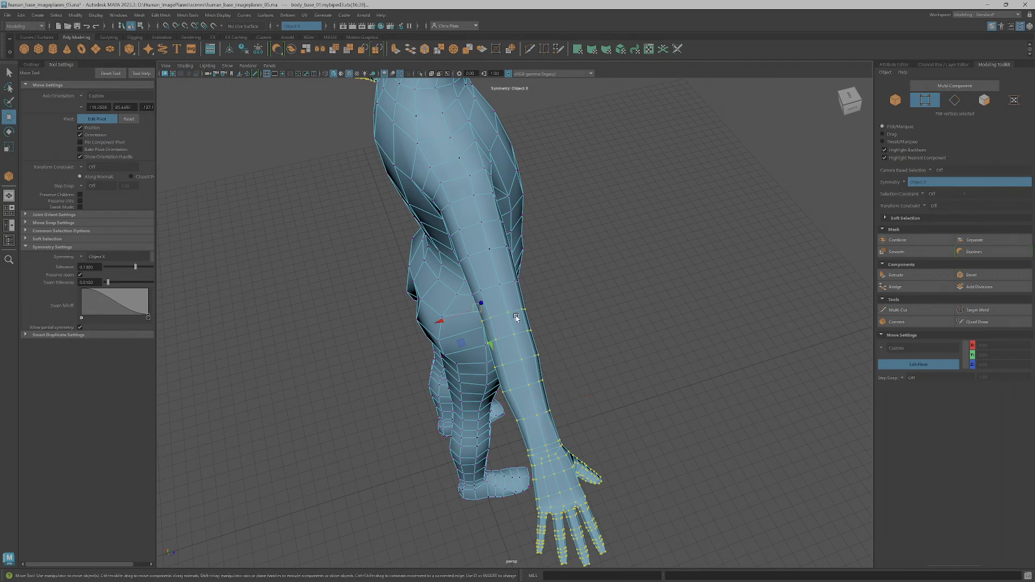
pyautogui.press('d')
pyautogui.press('e')
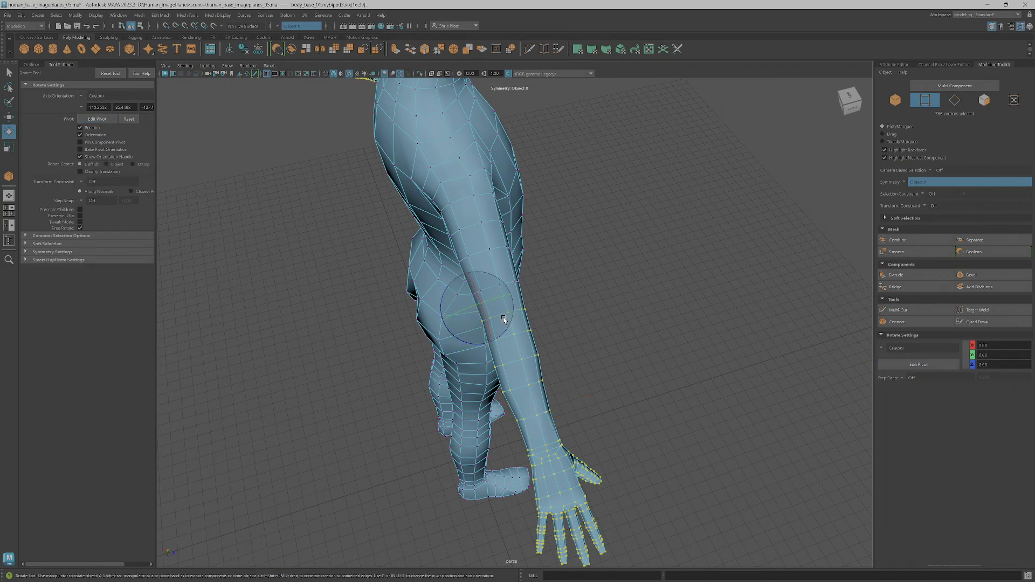
pyautogui.moveTo(469, 341); pyautogui.dragTo(581, 311)
pyautogui.keyDown('alt'); pyautogui.moveTo(593, 299); pyautogui.dragTo(582, 365, button='middle'); pyautogui.keyUp('alt')
pyautogui.keyDown('alt'); pyautogui.moveTo(583, 365); pyautogui.dragTo(527, 383); pyautogui.keyUp('alt')
pyautogui.scroll(5, 480, 334)
pyautogui.keyDown('alt'); pyautogui.moveTo(468, 356); pyautogui.dragTo(517, 331, button='middle'); pyautogui.keyUp('alt')
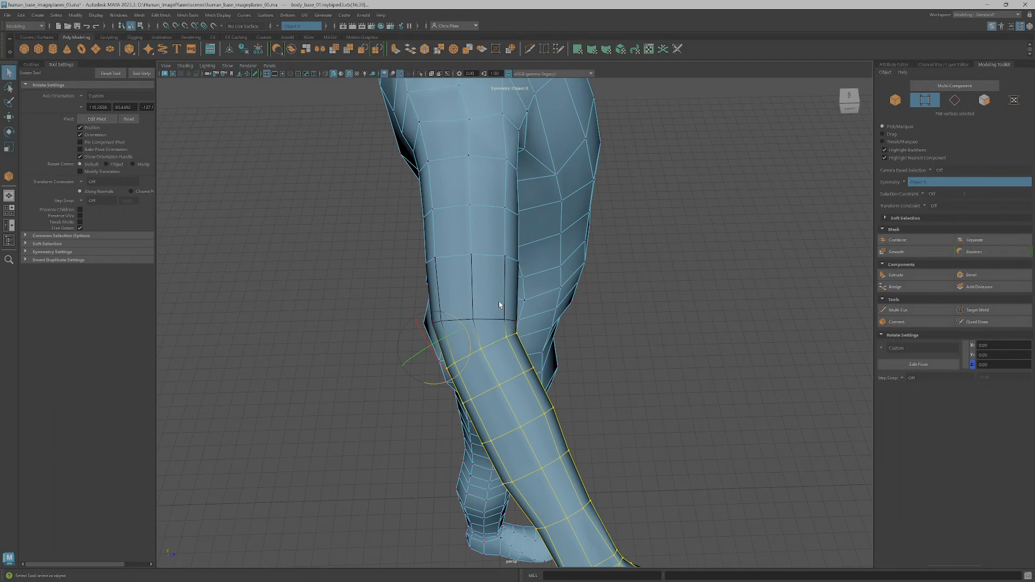
# Save the scene under its current file name
pyautogui.press('q')
pyautogui.click(7, 14)
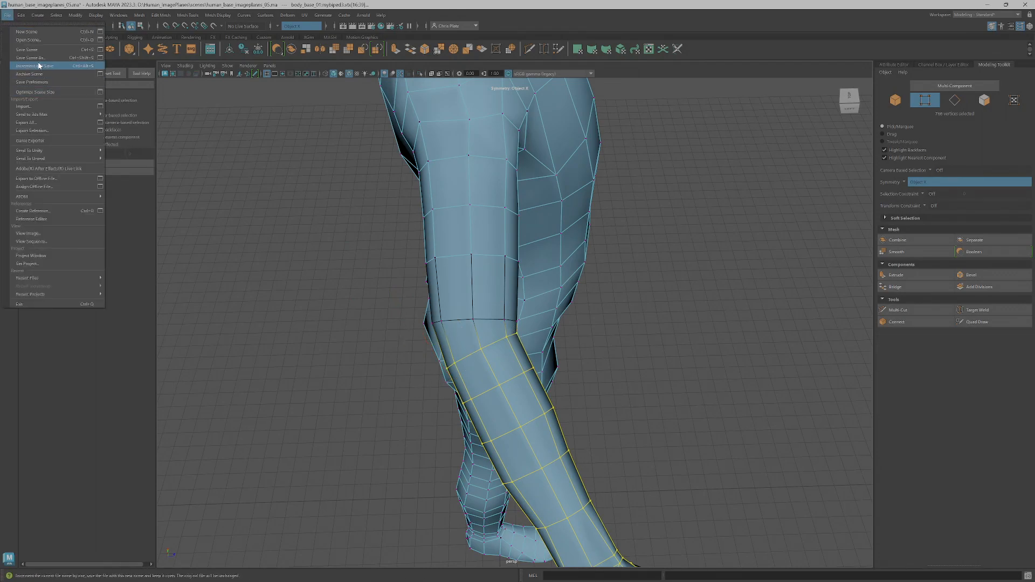
pyautogui.click(36, 48)
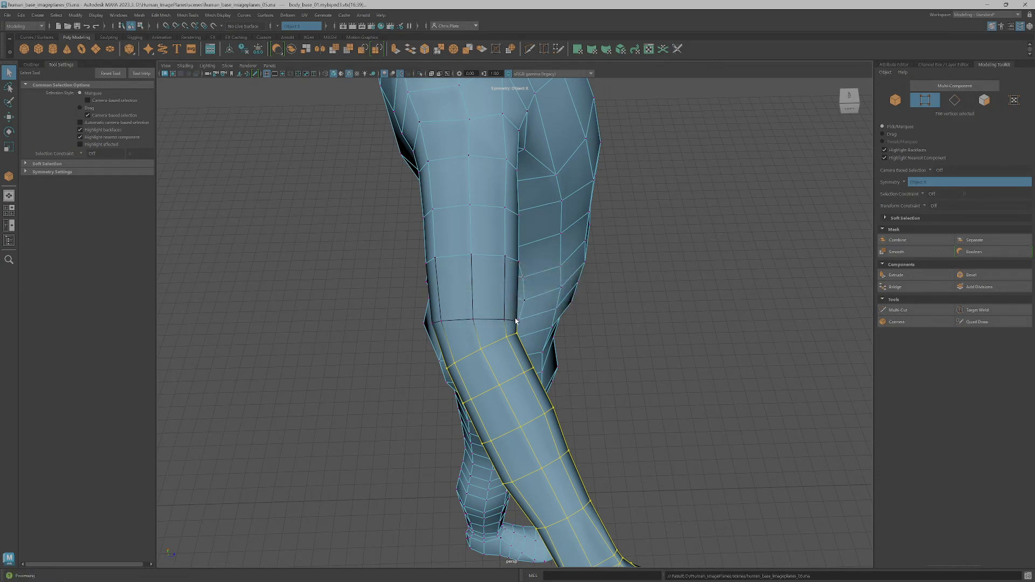
# Select the ring of lengthwise edges at the elbow and connect them with a one-segment edge loop around the joint
pyautogui.scroll(-4, 477, 338)
pyautogui.keyDown('alt'); pyautogui.moveTo(477, 338); pyautogui.dragTo(523, 326, button='middle'); pyautogui.keyUp('alt')
pyautogui.scroll(2, 502, 296)
pyautogui.moveTo(523, 338); pyautogui.dragTo(522, 308, button='right')
pyautogui.click(521, 336)
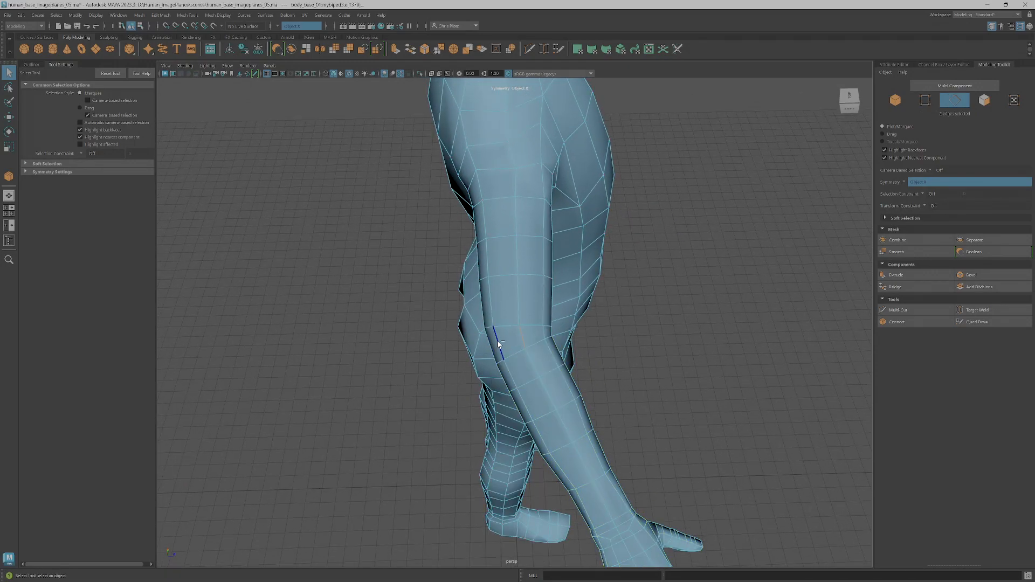
pyautogui.click(914, 322)
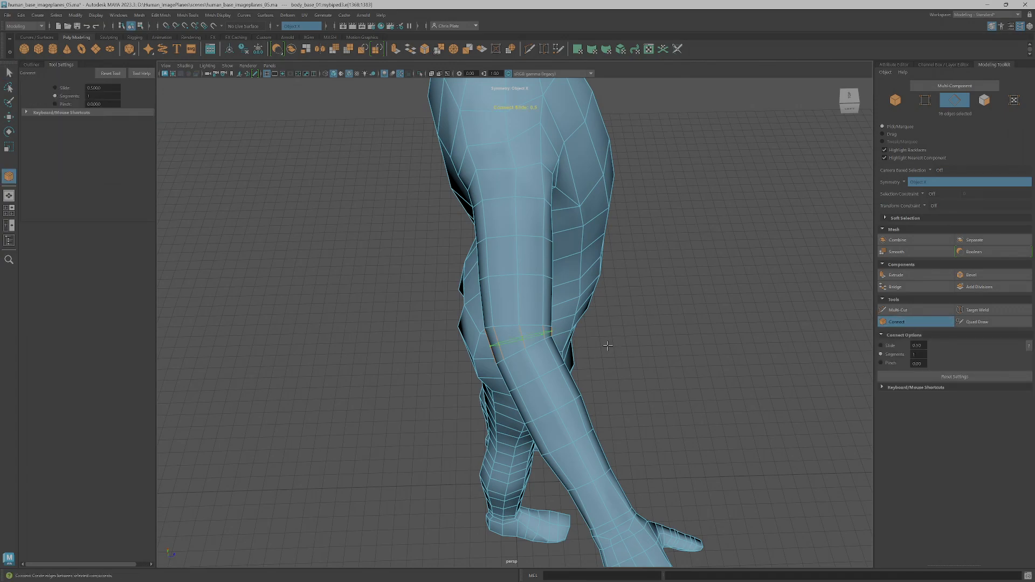
pyautogui.press('q')
# Reposition the new loop's edges at the back of the elbow to shape the elbow point
pyautogui.scroll(3, 527, 344)
pyautogui.click(488, 354)
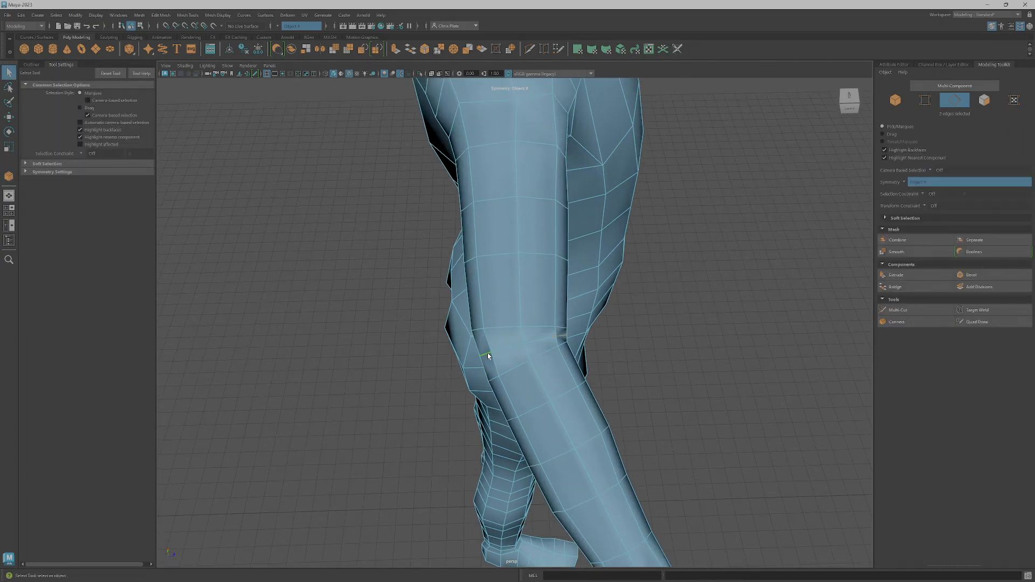
pyautogui.press('w')
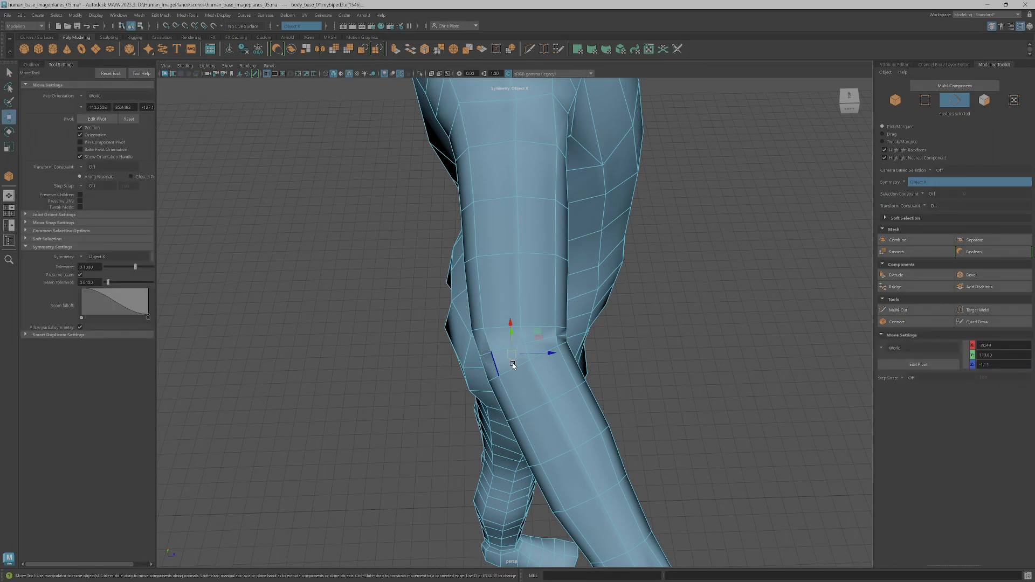
pyautogui.click(485, 357)
pyautogui.keyDown('alt'); pyautogui.moveTo(488, 360); pyautogui.dragTo(517, 345); pyautogui.keyUp('alt')
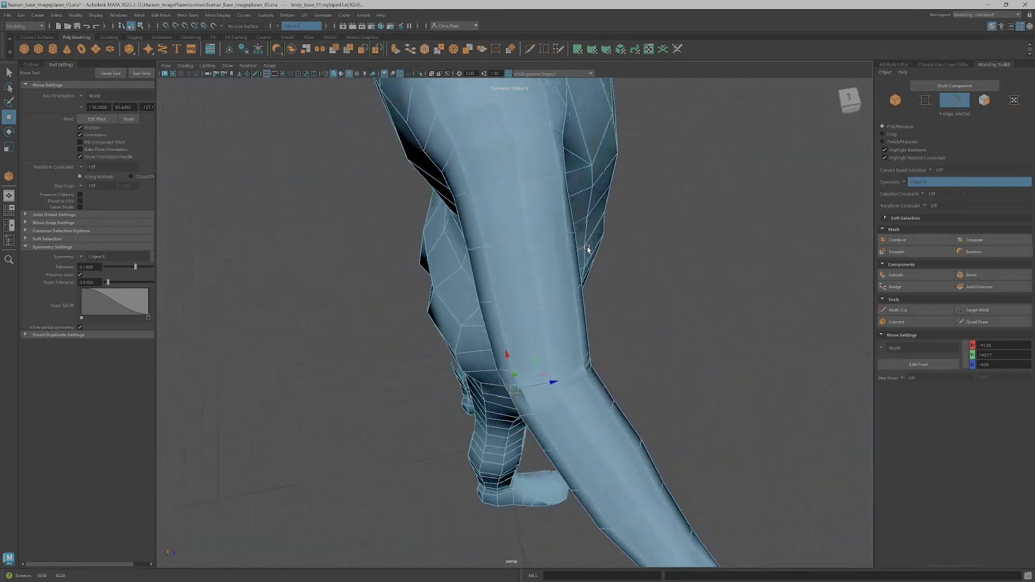
pyautogui.keyDown('alt'); pyautogui.moveTo(550, 345); pyautogui.dragTo(532, 313); pyautogui.keyUp('alt')
pyautogui.moveTo(476, 370); pyautogui.dragTo(469, 372)
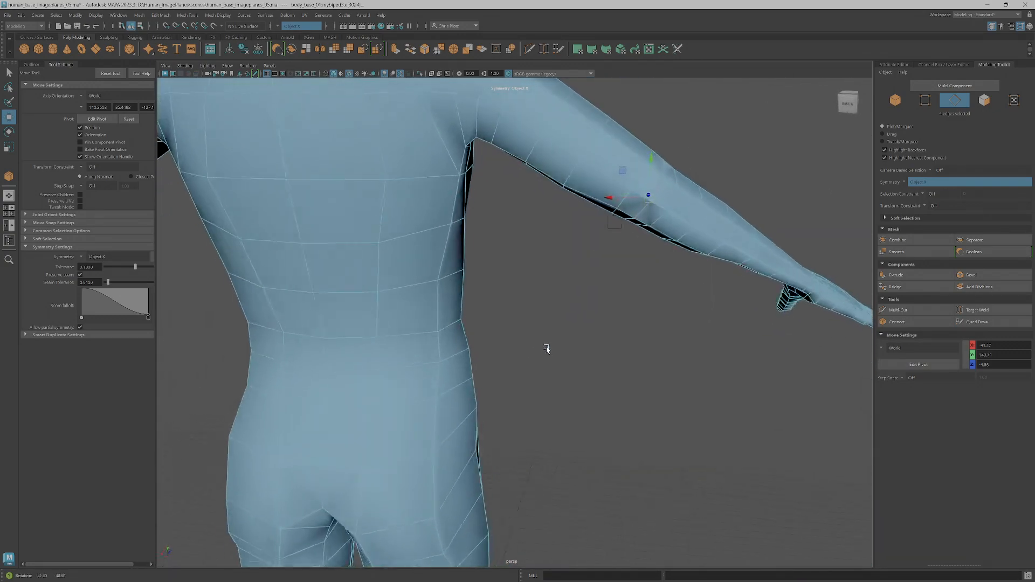
pyautogui.keyDown('alt'); pyautogui.moveTo(545, 347); pyautogui.dragTo(558, 324); pyautogui.keyUp('alt')
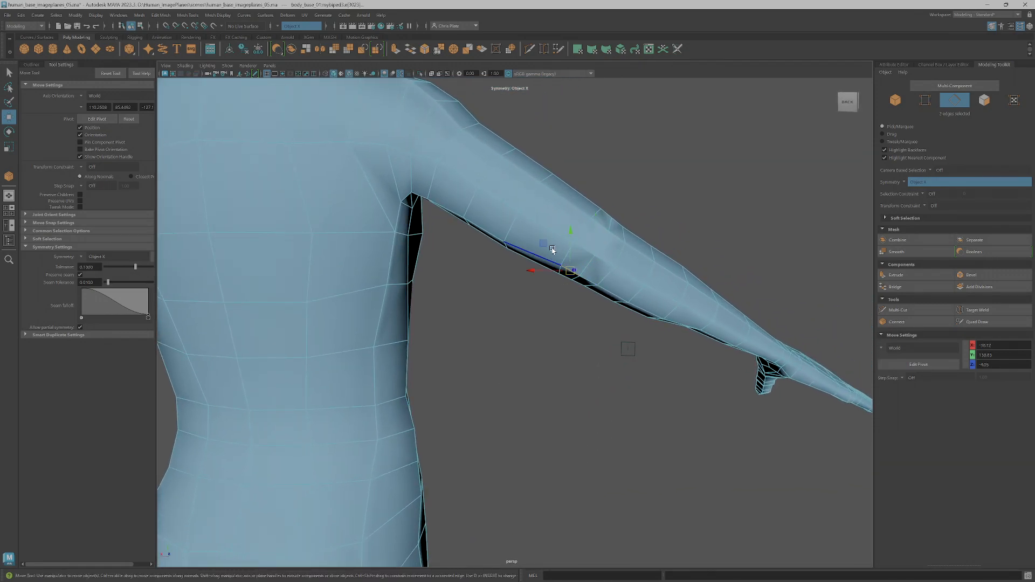
# Refine the underside edges behind the elbow and adjust the vertices along the upper outline of the elbow
pyautogui.keyDown('alt'); pyautogui.moveTo(544, 245); pyautogui.dragTo(587, 253); pyautogui.keyUp('alt')
pyautogui.moveTo(588, 252); pyautogui.dragTo(587, 226, button='right')
pyautogui.click(588, 254)
pyautogui.moveTo(566, 234); pyautogui.dragTo(478, 282)
pyautogui.click(466, 230)
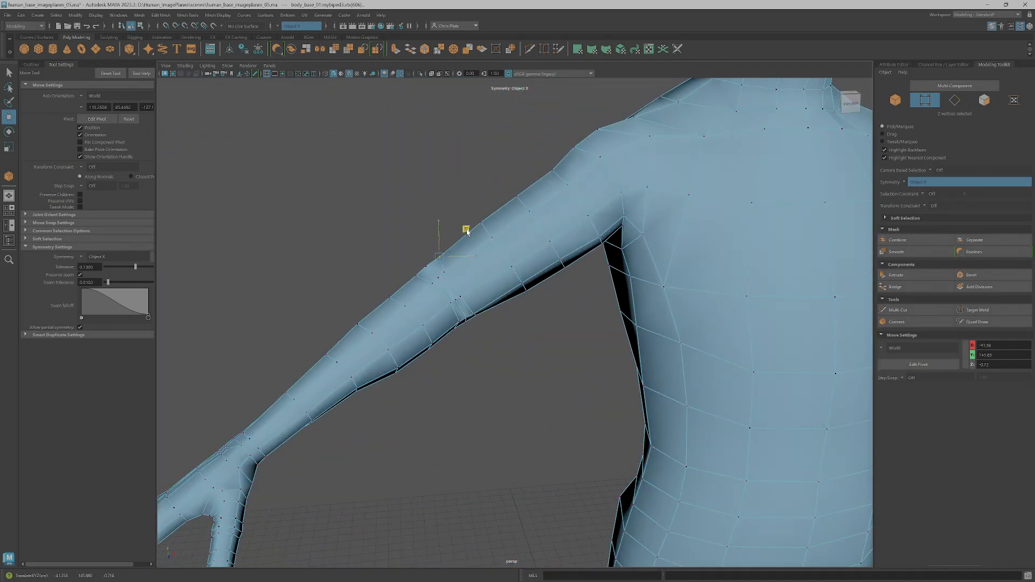
pyautogui.moveTo(427, 268); pyautogui.dragTo(421, 278)
pyautogui.click(452, 242)
# Adjust the vertices on the underside of the elbow to smooth the arm's lower outline
pyautogui.keyDown('alt'); pyautogui.moveTo(479, 301); pyautogui.dragTo(479, 295); pyautogui.keyUp('alt')
pyautogui.click(470, 315)
pyautogui.click(467, 317)
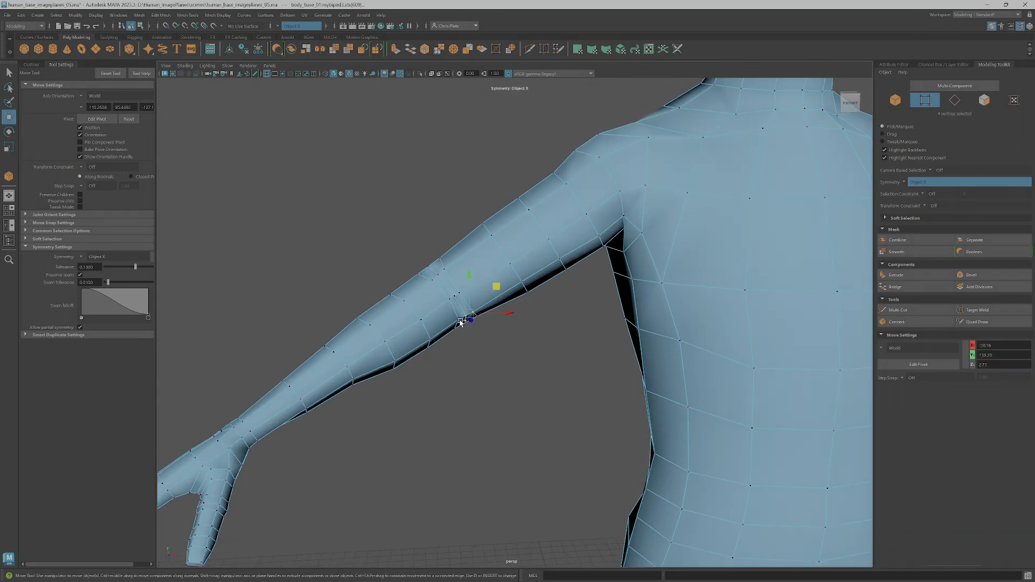
pyautogui.moveTo(491, 291); pyautogui.dragTo(614, 249)
# Select the vertices running from the armpit along the underside of the upper arm and reposition them in depth
pyautogui.scroll(-5, 624, 251)
pyautogui.scroll(-3, 598, 258)
pyautogui.scroll(4, 588, 275)
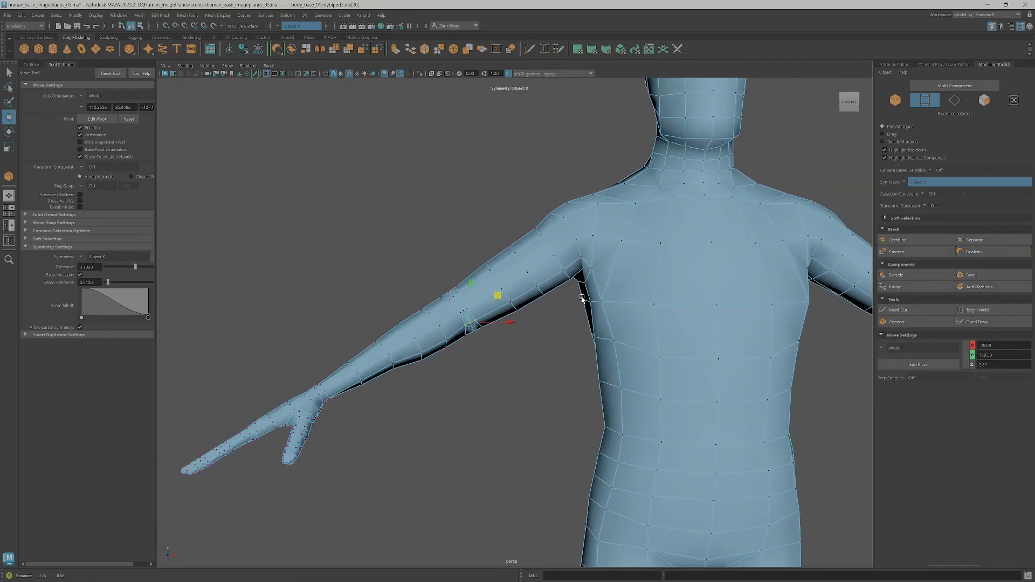
pyautogui.keyDown('alt'); pyautogui.moveTo(610, 250); pyautogui.dragTo(585, 273, button='middle'); pyautogui.keyUp('alt')
pyautogui.scroll(3, 586, 272)
pyautogui.scroll(-3, 585, 272)
pyautogui.keyDown('alt'); pyautogui.moveTo(585, 273); pyautogui.dragTo(569, 312); pyautogui.keyUp('alt')
pyautogui.keyDown('shift'); pyautogui.click(519, 322); pyautogui.keyUp('shift')
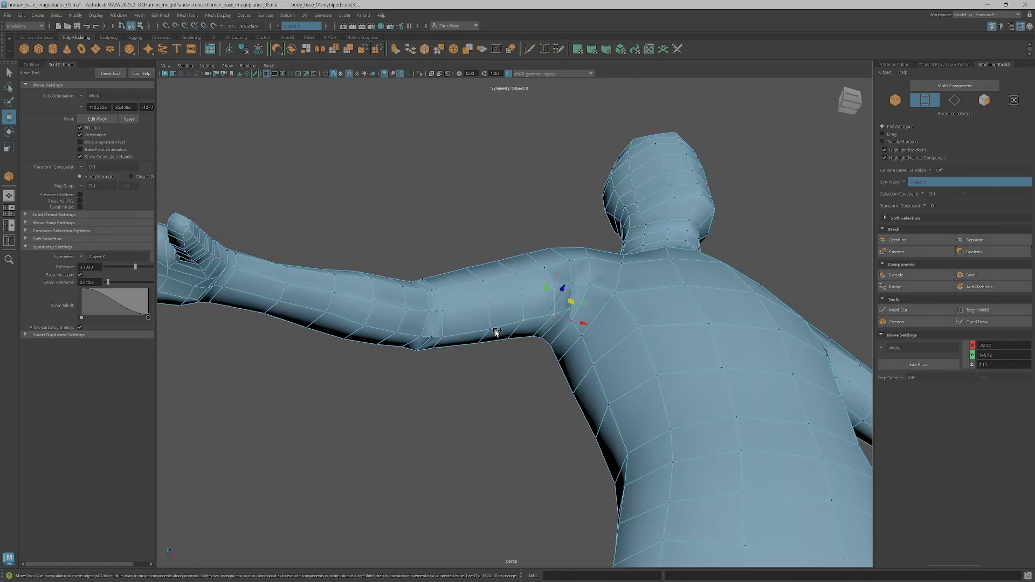
pyautogui.keyDown('alt'); pyautogui.moveTo(505, 338); pyautogui.dragTo(494, 359); pyautogui.keyUp('alt')
pyautogui.moveTo(563, 273); pyautogui.dragTo(624, 274)
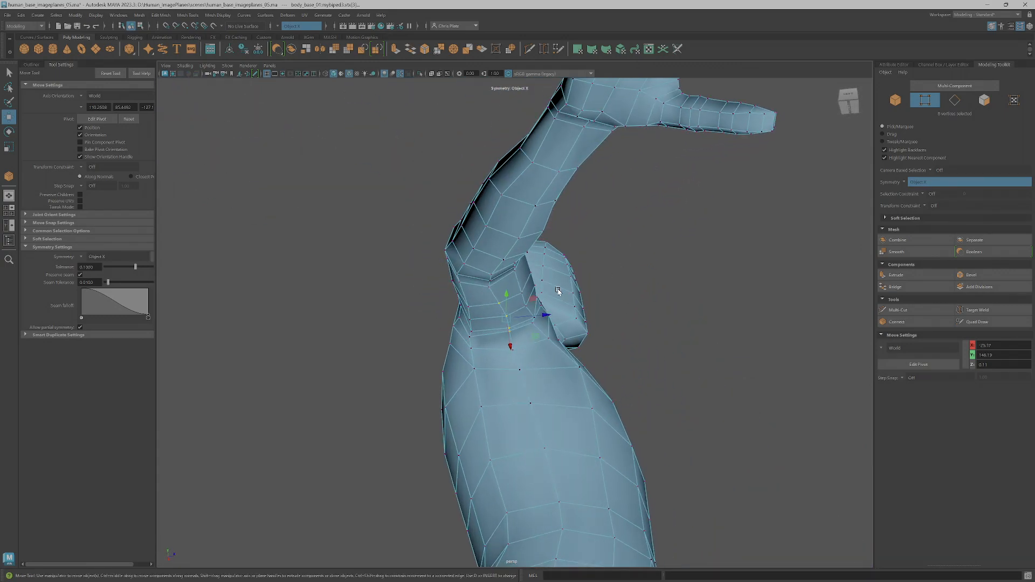
pyautogui.moveTo(549, 316); pyautogui.dragTo(475, 347)
pyautogui.scroll(-6, 539, 354)
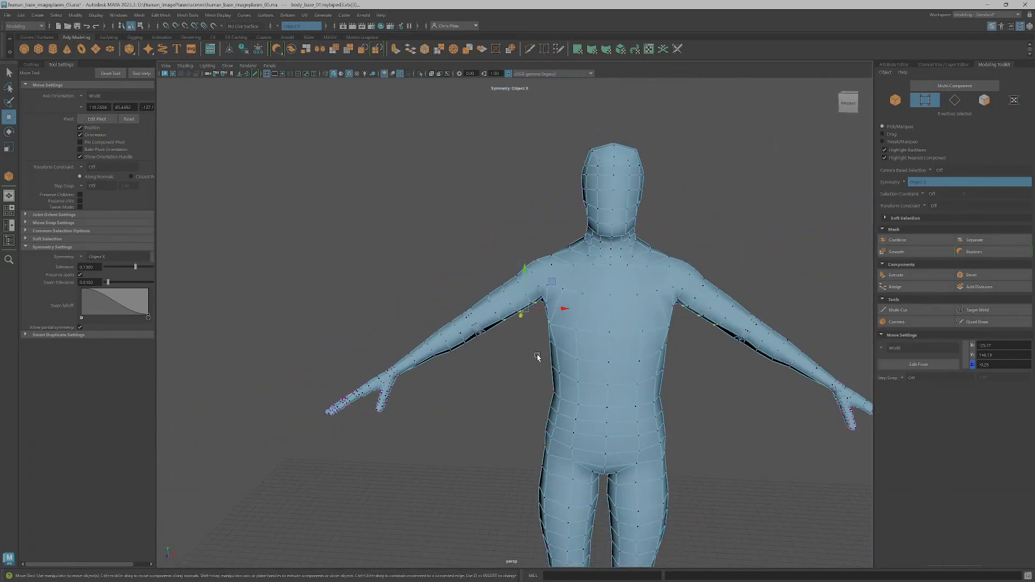
# Select all the hand vertices from the wrist to the fingertips
pyautogui.keyDown('alt'); pyautogui.moveTo(542, 356); pyautogui.dragTo(495, 345); pyautogui.keyUp('alt')
pyautogui.scroll(5, 463, 377)
pyautogui.keyDown('alt'); pyautogui.moveTo(458, 383); pyautogui.dragTo(573, 317, button='middle'); pyautogui.keyUp('alt')
pyautogui.keyDown('alt'); pyautogui.moveTo(573, 317); pyautogui.dragTo(472, 402); pyautogui.keyUp('alt')
pyautogui.moveTo(254, 315); pyautogui.dragTo(459, 475)
pyautogui.keyDown('alt'); pyautogui.moveTo(471, 397); pyautogui.dragTo(557, 365); pyautogui.keyUp('alt')
pyautogui.scroll(2, 558, 364)
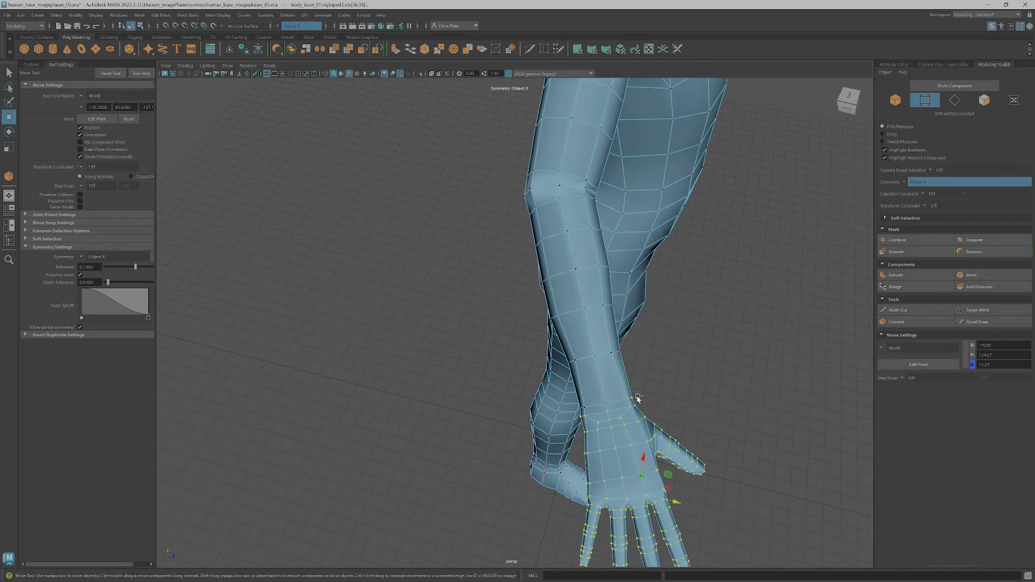
# Place the pivot at the wrist and rotate the selected hand vertices around it, undoing the last adjustment
pyautogui.keyDown('alt'); pyautogui.moveTo(646, 403); pyautogui.dragTo(570, 339); pyautogui.keyUp('alt')
pyautogui.keyDown('alt'); pyautogui.moveTo(571, 340); pyautogui.dragTo(576, 327, button='middle'); pyautogui.keyUp('alt')
pyautogui.keyDown('alt'); pyautogui.moveTo(577, 327); pyautogui.dragTo(703, 314, button='right'); pyautogui.keyUp('alt')
pyautogui.keyDown('alt'); pyautogui.moveTo(674, 318); pyautogui.dragTo(598, 361); pyautogui.keyUp('alt')
pyautogui.press('d')
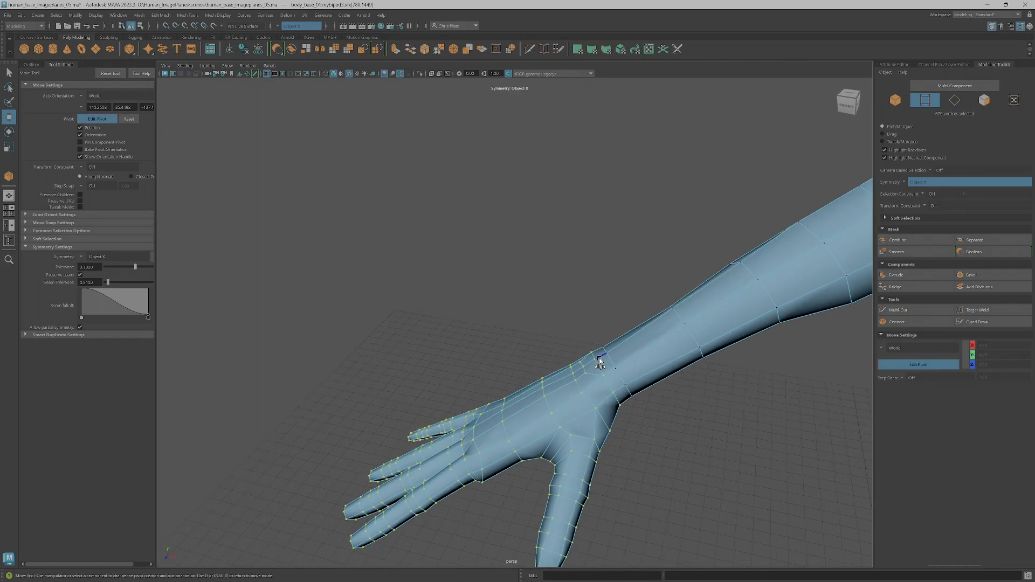
pyautogui.click(617, 353)
pyautogui.press('d')
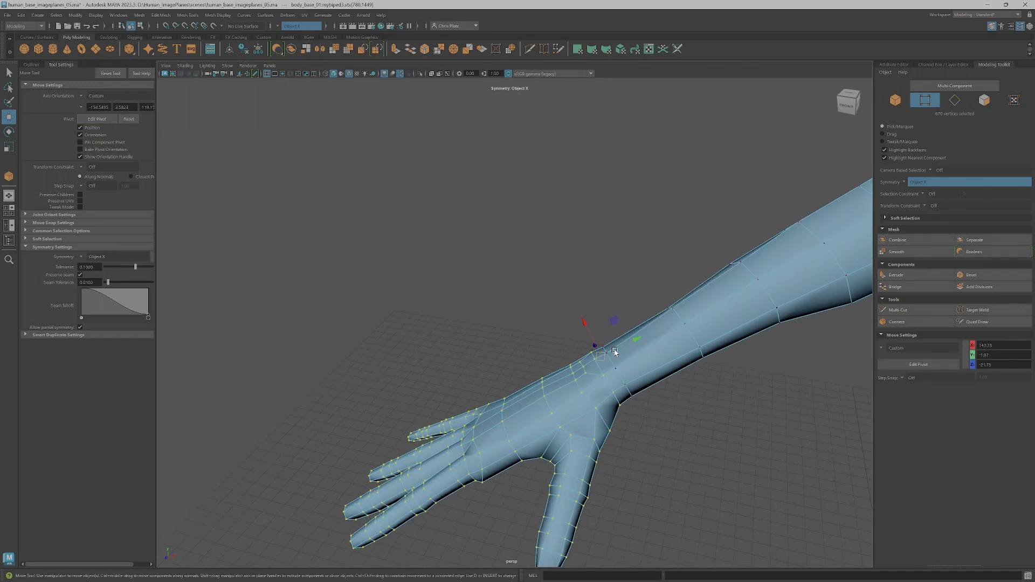
pyautogui.press('e')
pyautogui.keyDown('alt'); pyautogui.moveTo(605, 330); pyautogui.dragTo(607, 314); pyautogui.keyUp('alt')
pyautogui.hotkey('ctrl', 'z')
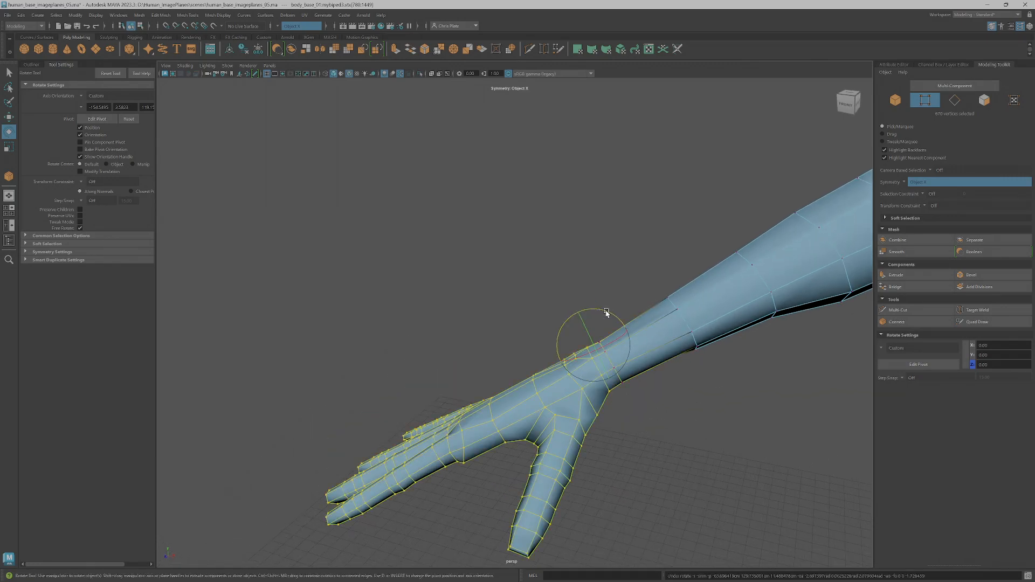
# Examine the rotated hands and the overall arm pose from several angles and distances
pyautogui.press('w')
pyautogui.scroll(-10, 632, 302)
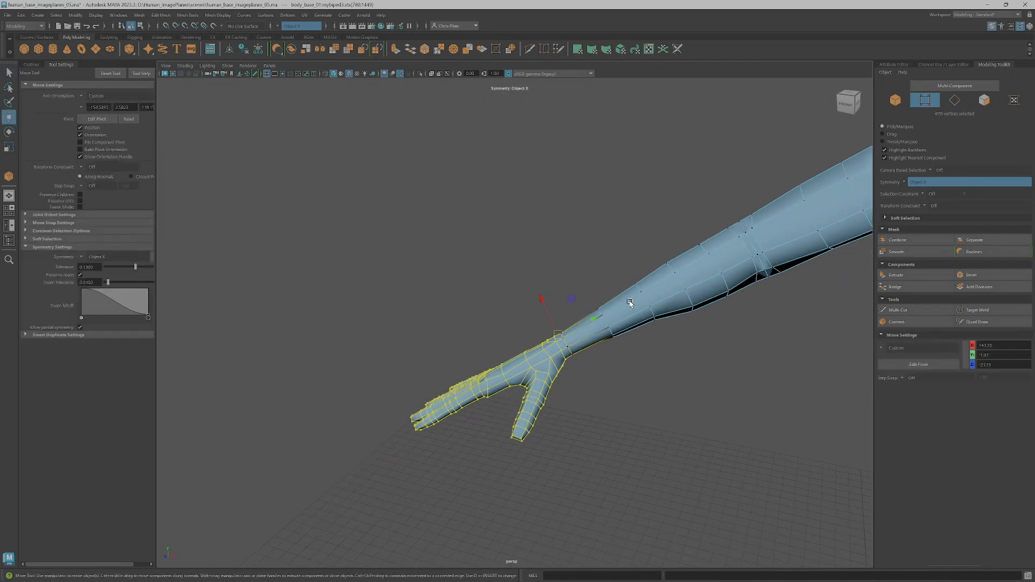
pyautogui.scroll(5, 615, 304)
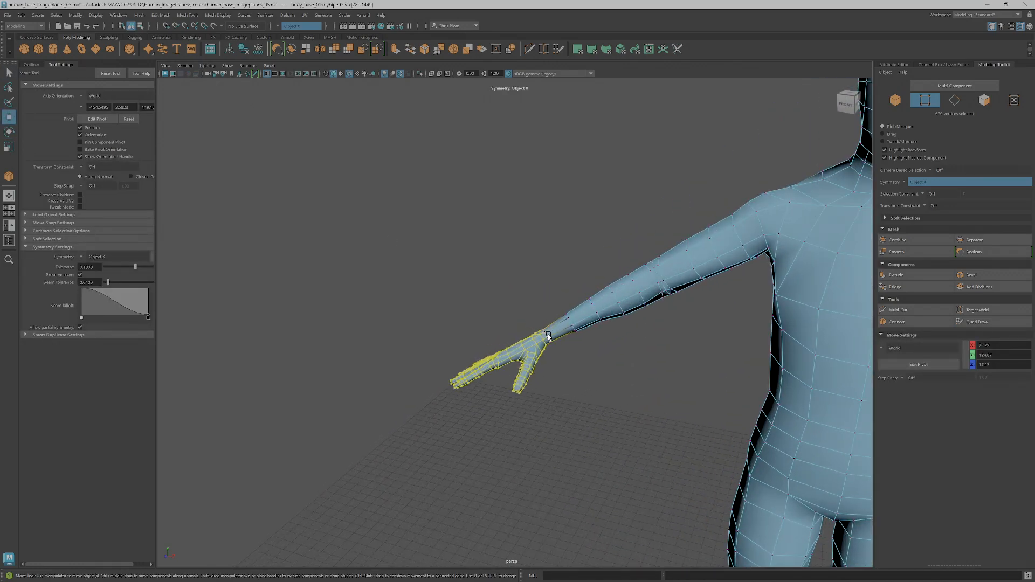
pyautogui.scroll(-4, 550, 336)
pyautogui.keyDown('alt'); pyautogui.moveTo(592, 340); pyautogui.dragTo(605, 337); pyautogui.keyUp('alt')
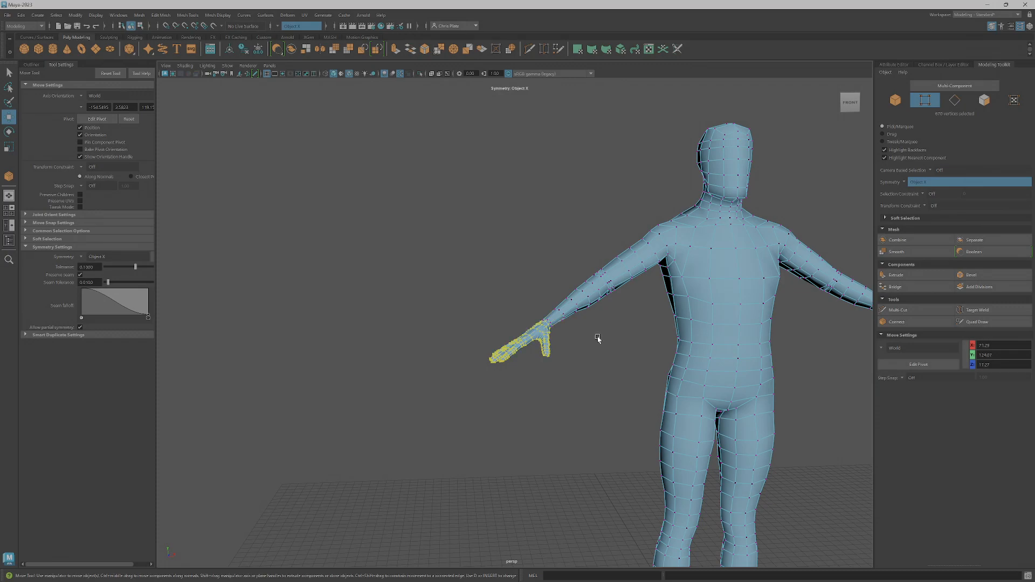
pyautogui.keyDown('alt'); pyautogui.moveTo(554, 393); pyautogui.dragTo(422, 397, button='middle'); pyautogui.keyUp('alt')
pyautogui.moveTo(423, 397)
pyautogui.keyDown('alt'); pyautogui.mouseDown()
pyautogui.moveTo(458, 399)
pyautogui.moveTo(440, 400)
pyautogui.mouseUp(); pyautogui.keyUp('alt')
pyautogui.scroll(-5, 480, 404)
pyautogui.scroll(4, 547, 323)
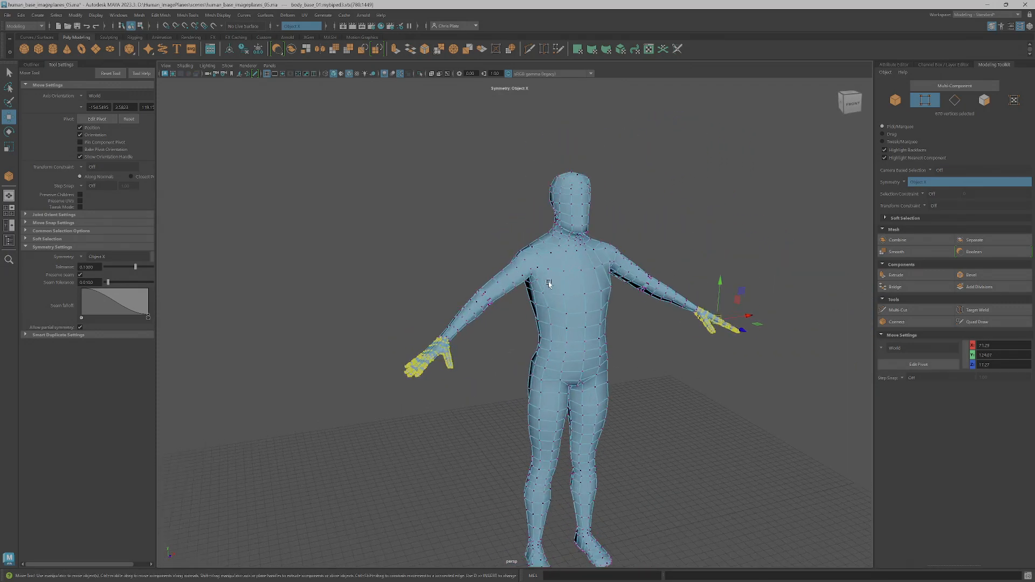
# Select the edge ring through the side forehead edge to examine how it runs across the head and down the body
pyautogui.keyDown('alt'); pyautogui.moveTo(577, 199); pyautogui.dragTo(527, 282, button='middle'); pyautogui.keyUp('alt')
pyautogui.scroll(6, 526, 282)
pyautogui.keyDown('alt'); pyautogui.moveTo(527, 282); pyautogui.dragTo(534, 319); pyautogui.keyUp('alt')
pyautogui.keyDown('alt'); pyautogui.moveTo(533, 319); pyautogui.dragTo(518, 333, button='middle'); pyautogui.keyUp('alt')
pyautogui.scroll(3, 518, 333)
pyautogui.keyDown('alt'); pyautogui.moveTo(519, 334); pyautogui.dragTo(499, 301); pyautogui.keyUp('alt')
pyautogui.moveTo(500, 298); pyautogui.dragTo(498, 321, button='right')
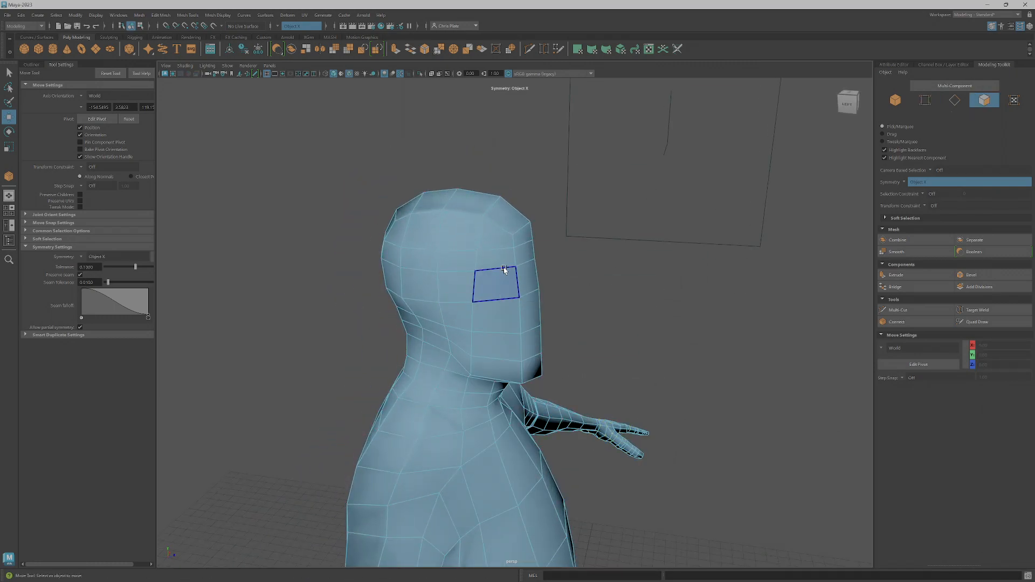
pyautogui.moveTo(500, 251); pyautogui.dragTo(500, 228, button='right')
pyautogui.click(499, 228)
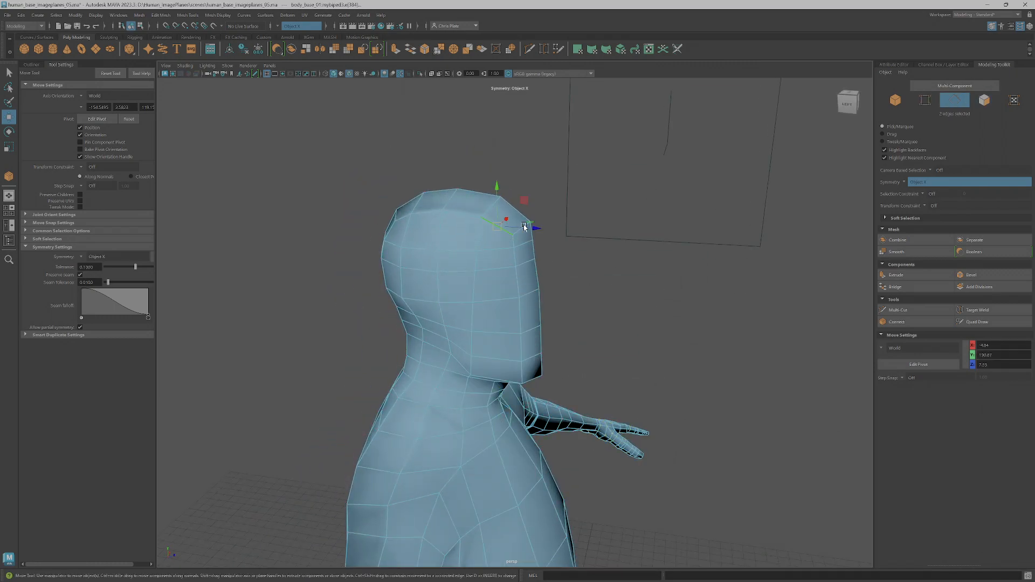
pyautogui.keyDown('alt'); pyautogui.moveTo(502, 249); pyautogui.dragTo(536, 280); pyautogui.keyUp('alt')
pyautogui.scroll(-10, 535, 279)
pyautogui.keyDown('alt'); pyautogui.moveTo(548, 339); pyautogui.dragTo(558, 284, button='middle'); pyautogui.keyUp('alt')
pyautogui.keyDown('alt'); pyautogui.moveTo(557, 283); pyautogui.dragTo(526, 307); pyautogui.keyUp('alt')
pyautogui.keyDown('alt'); pyautogui.moveTo(520, 307); pyautogui.dragTo(476, 418, button='middle'); pyautogui.keyUp('alt')
pyautogui.scroll(3, 475, 372)
pyautogui.keyDown('alt'); pyautogui.moveTo(473, 330); pyautogui.dragTo(509, 304); pyautogui.keyUp('alt')
pyautogui.keyDown('alt'); pyautogui.moveTo(510, 225); pyautogui.dragTo(518, 336, button='middle'); pyautogui.keyUp('alt')
pyautogui.scroll(3, 518, 336)
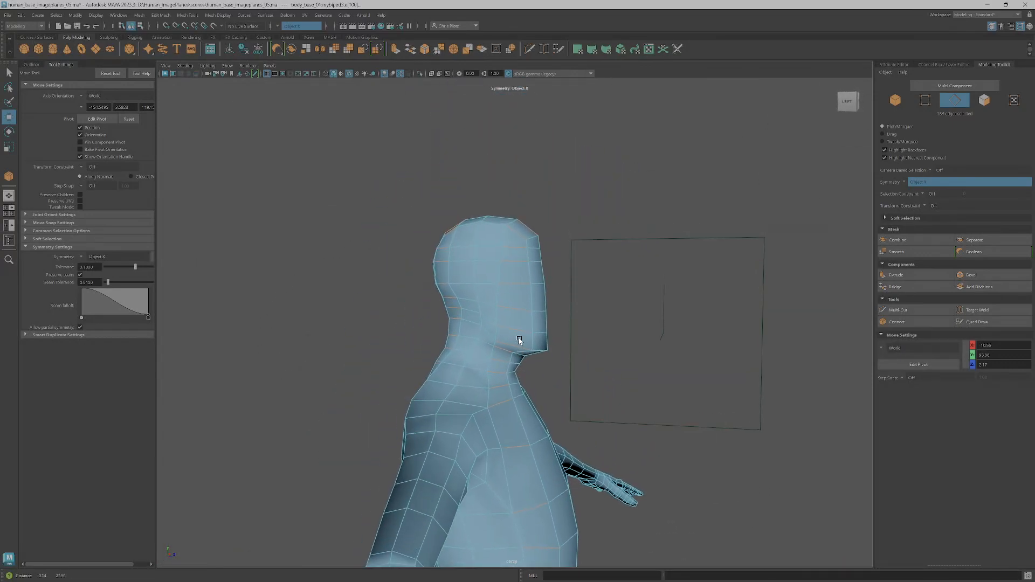
# Select the edges across the side of the face from forehead to jaw and connect them with a new vertical edge row
pyautogui.keyDown('alt'); pyautogui.moveTo(519, 338); pyautogui.dragTo(535, 319); pyautogui.keyUp('alt')
pyautogui.click(573, 216)
pyautogui.press('q')
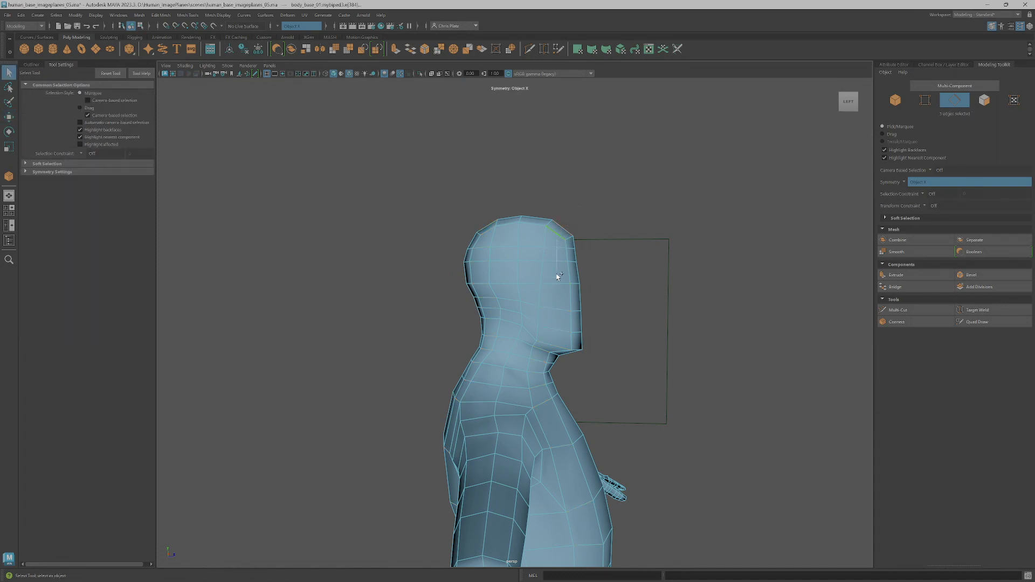
pyautogui.keyDown('alt'); pyautogui.moveTo(556, 347); pyautogui.dragTo(524, 266); pyautogui.keyUp('alt')
pyautogui.scroll(3, 514, 312)
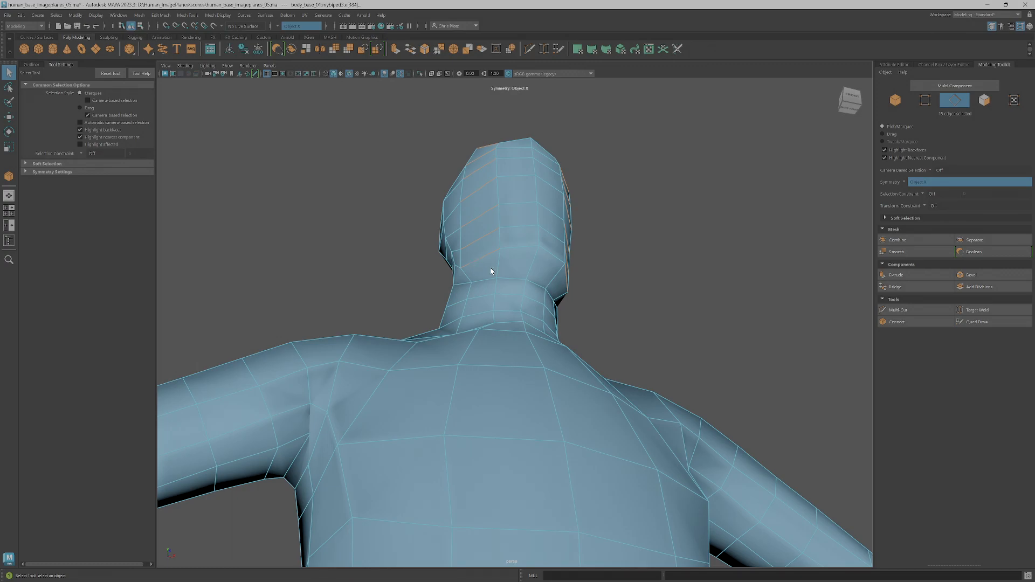
pyautogui.keyDown('shift'); pyautogui.click(530, 264); pyautogui.keyUp('shift')
pyautogui.keyDown('alt'); pyautogui.moveTo(546, 268); pyautogui.dragTo(557, 291); pyautogui.keyUp('alt')
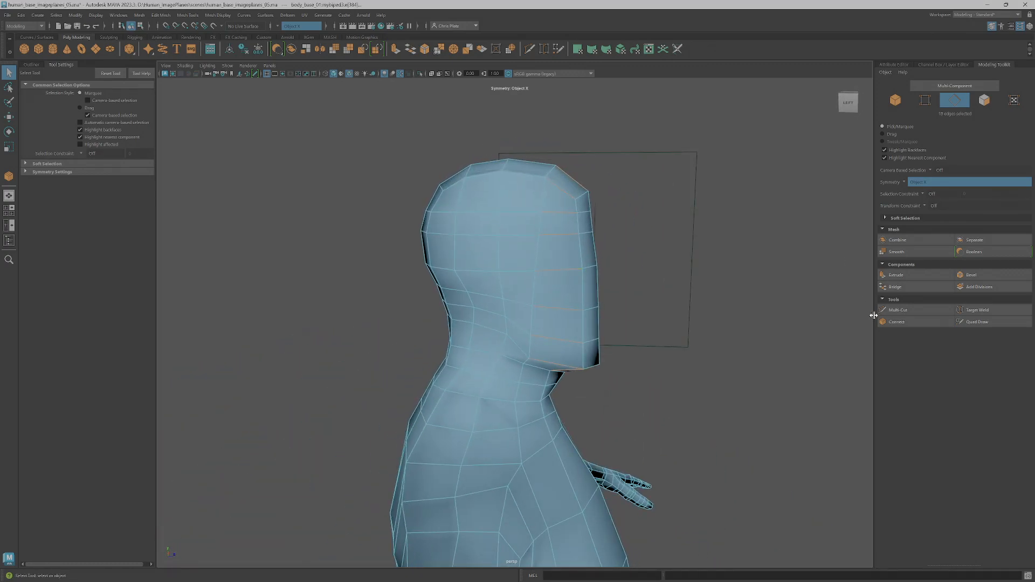
pyautogui.click(910, 324)
pyautogui.press('q')
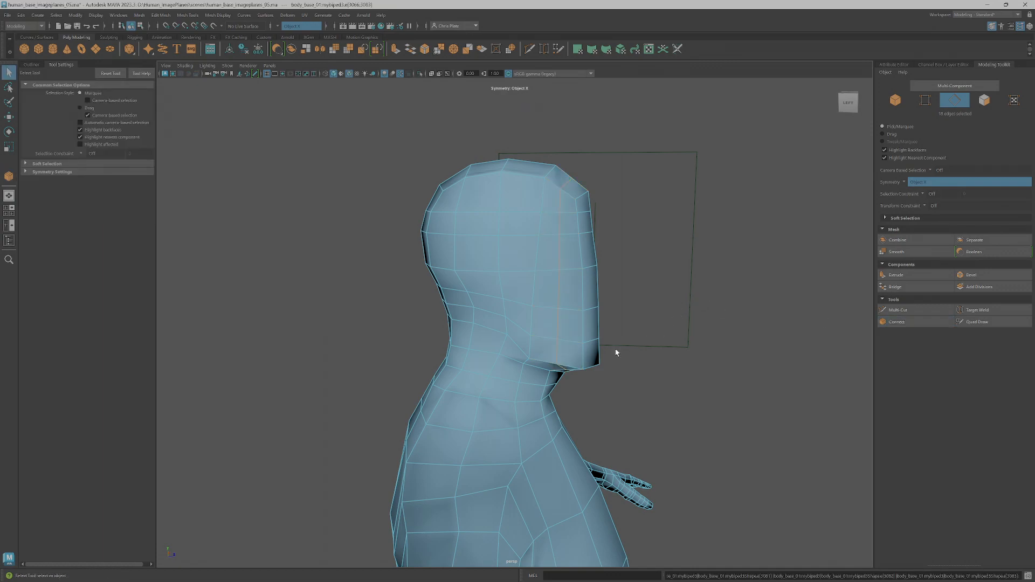
# Select the upper forehead edges beside the new edge row and move them slightly to round the profile
pyautogui.press('w')
pyautogui.click(570, 186)
pyautogui.keyDown('alt'); pyautogui.moveTo(570, 186); pyautogui.dragTo(598, 168); pyautogui.keyUp('alt')
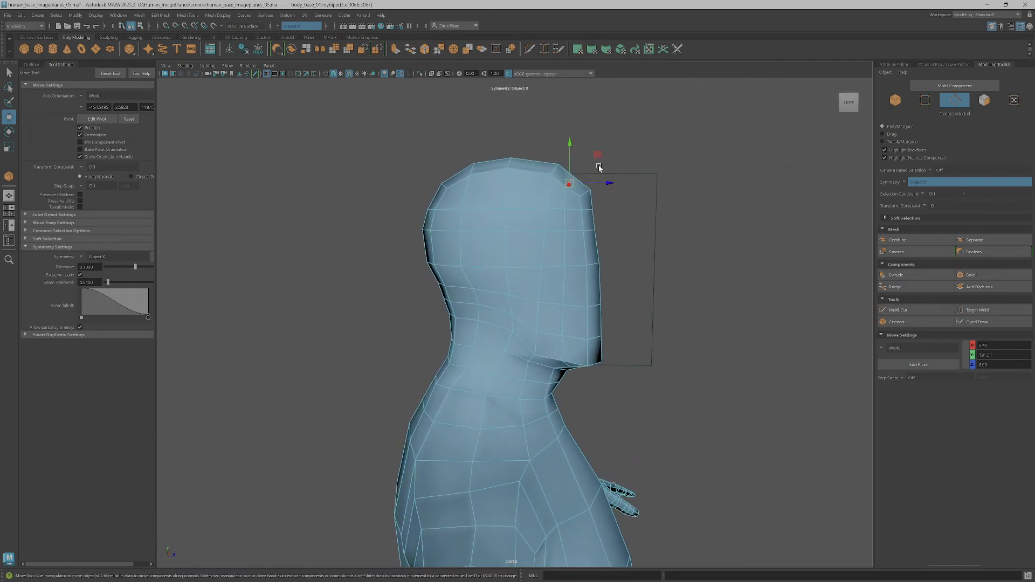
pyautogui.keyDown('alt'); pyautogui.moveTo(581, 179); pyautogui.dragTo(617, 189, button='right'); pyautogui.keyUp('alt')
pyautogui.keyDown('alt'); pyautogui.moveTo(616, 189); pyautogui.dragTo(541, 270, button='middle'); pyautogui.keyUp('alt')
pyautogui.keyDown('alt'); pyautogui.moveTo(541, 271); pyautogui.dragTo(565, 278, button='right'); pyautogui.keyUp('alt')
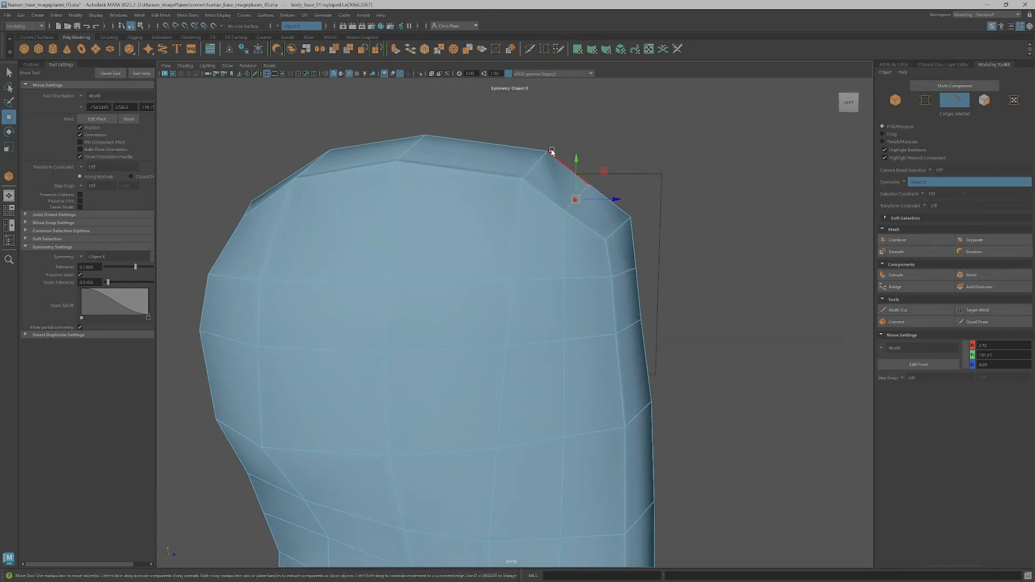
pyautogui.moveTo(605, 172); pyautogui.dragTo(610, 169)
# Adjust the vertices near the top of the forehead to round the head's outline
pyautogui.keyDown('alt'); pyautogui.moveTo(620, 211); pyautogui.dragTo(488, 209); pyautogui.keyUp('alt')
pyautogui.keyDown('alt'); pyautogui.moveTo(488, 209); pyautogui.dragTo(577, 229, button='middle'); pyautogui.keyUp('alt')
pyautogui.moveTo(411, 224); pyautogui.dragTo(372, 216, button='right')
pyautogui.click(377, 206)
pyautogui.moveTo(402, 188); pyautogui.dragTo(397, 179)
pyautogui.moveTo(400, 226); pyautogui.dragTo(420, 199)
# Cut a new edge with Multi-Cut across the five-sided face under the side of the jaw
pyautogui.keyDown('alt'); pyautogui.moveTo(524, 238); pyautogui.dragTo(606, 261); pyautogui.keyUp('alt')
pyautogui.keyDown('alt'); pyautogui.moveTo(605, 261); pyautogui.dragTo(612, 321, button='right'); pyautogui.keyUp('alt')
pyautogui.keyDown('alt'); pyautogui.moveTo(612, 321); pyautogui.dragTo(588, 404); pyautogui.keyUp('alt')
pyautogui.keyDown('alt'); pyautogui.moveTo(588, 405); pyautogui.dragTo(577, 280, button='middle'); pyautogui.keyUp('alt')
pyautogui.moveTo(562, 336); pyautogui.dragTo(561, 348, button='right')
pyautogui.click(564, 342)
pyautogui.press('q')
pyautogui.click(512, 352)
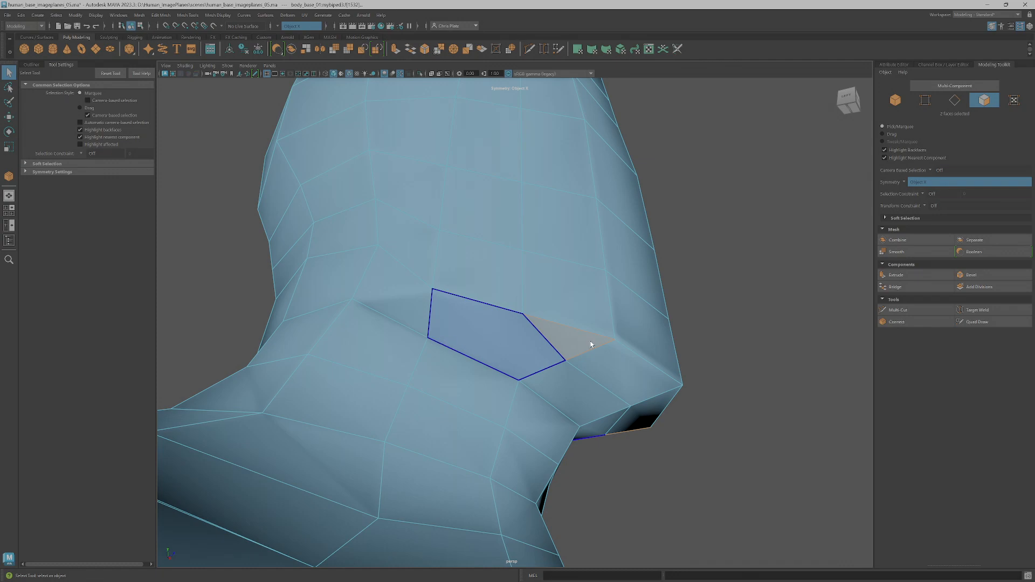
pyautogui.click(905, 310)
pyautogui.click(434, 342)
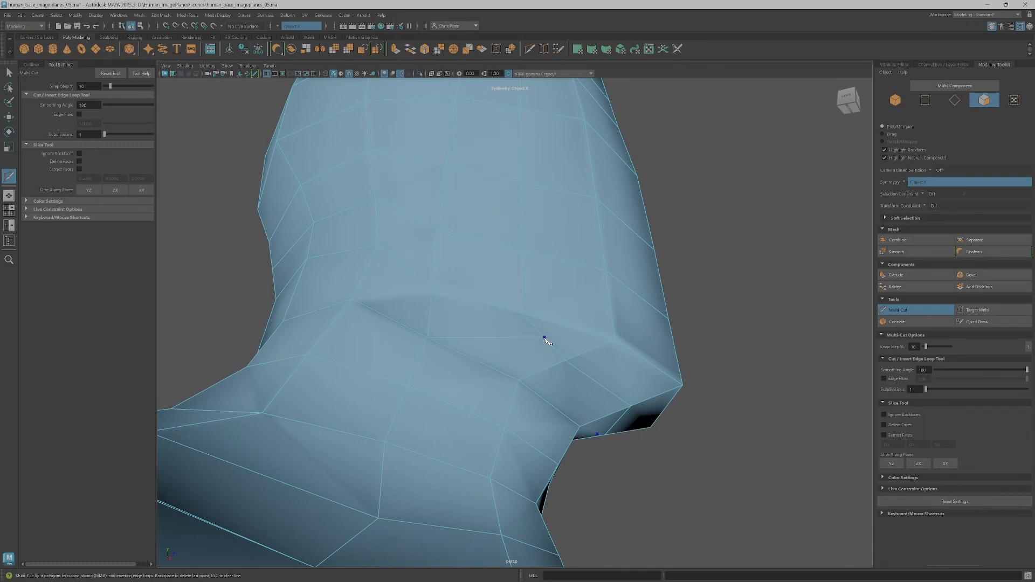
# Move the new vertex under the jaw across the underside to even out the surrounding faces
pyautogui.press('w')
pyautogui.click(545, 339)
pyautogui.moveTo(546, 338); pyautogui.dragTo(512, 336, button='right')
pyautogui.click(545, 338)
pyautogui.keyDown('alt'); pyautogui.moveTo(545, 338); pyautogui.dragTo(535, 290); pyautogui.keyUp('alt')
pyautogui.keyDown('alt'); pyautogui.moveTo(536, 290); pyautogui.dragTo(560, 399, button='middle'); pyautogui.keyUp('alt')
pyautogui.keyDown('alt'); pyautogui.moveTo(561, 399); pyautogui.dragTo(543, 282, button='right'); pyautogui.keyUp('alt')
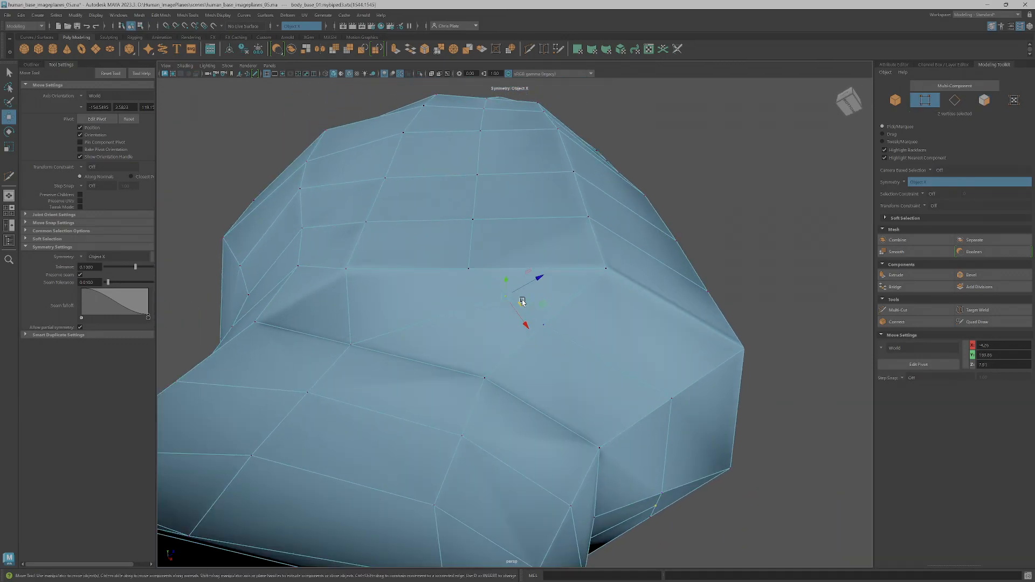
pyautogui.moveTo(508, 302); pyautogui.dragTo(479, 316)
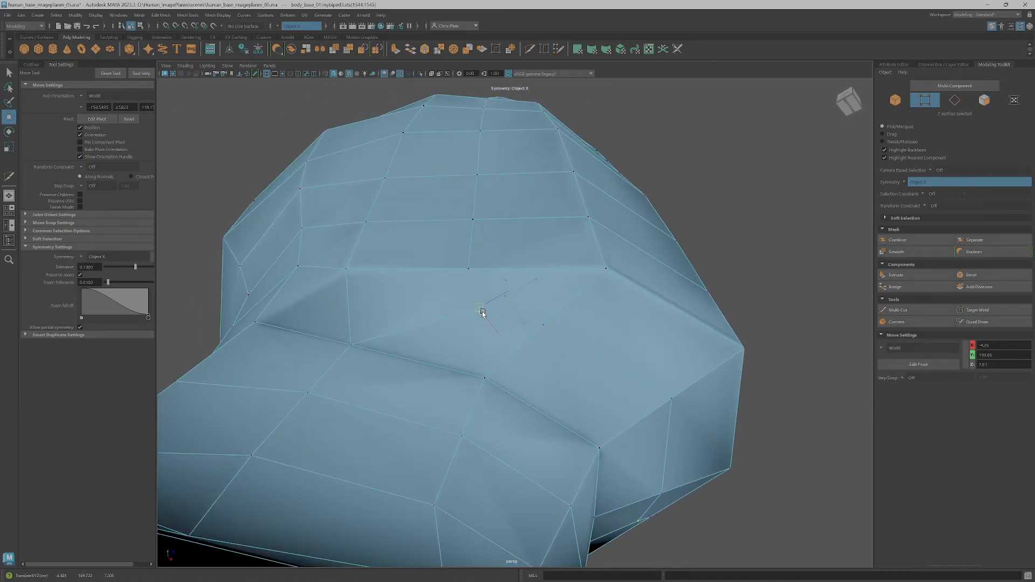
pyautogui.keyDown('alt'); pyautogui.moveTo(498, 358); pyautogui.dragTo(472, 320); pyautogui.keyUp('alt')
pyautogui.keyDown('alt'); pyautogui.moveTo(484, 323); pyautogui.dragTo(483, 335); pyautogui.keyUp('alt')
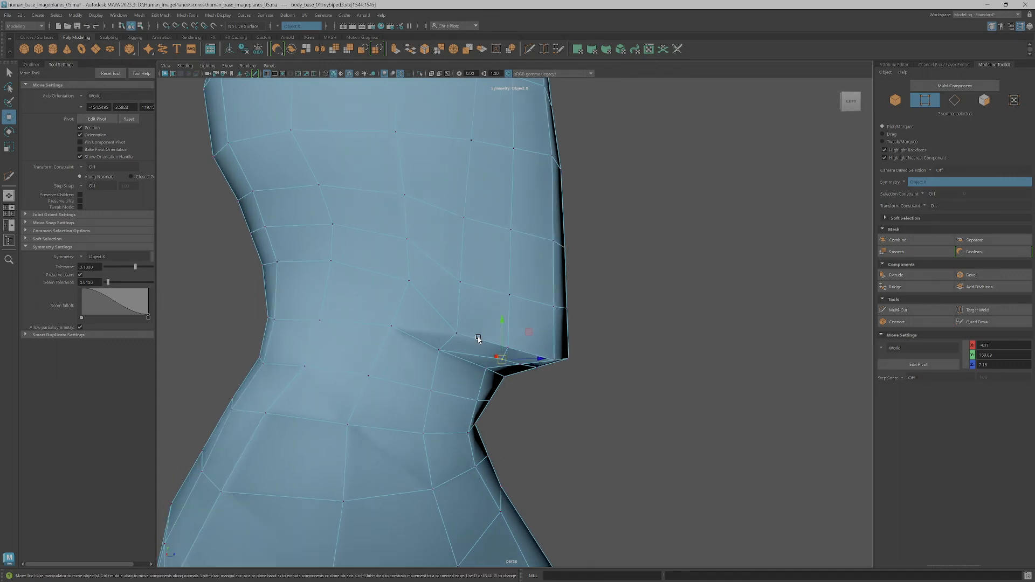
# Adjust the vertices along the jawline's lower edge, from behind the jaw to the chin, to smooth the transition
pyautogui.click(437, 353)
pyautogui.moveTo(468, 324); pyautogui.dragTo(469, 316, button='middle')
pyautogui.keyDown('alt'); pyautogui.moveTo(468, 316); pyautogui.dragTo(547, 360); pyautogui.keyUp('alt')
pyautogui.click(513, 357)
pyautogui.moveTo(532, 331); pyautogui.dragTo(569, 343, button='middle')
pyautogui.click(536, 366)
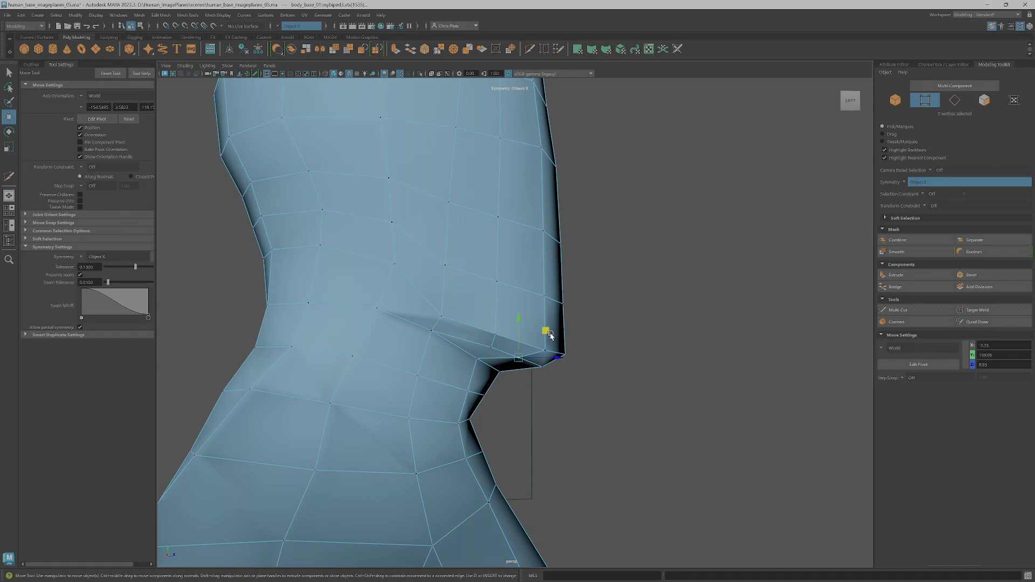
pyautogui.keyDown('alt'); pyautogui.moveTo(555, 340); pyautogui.dragTo(475, 351); pyautogui.keyUp('alt')
pyautogui.click(447, 350)
pyautogui.keyDown('alt'); pyautogui.moveTo(475, 353); pyautogui.dragTo(511, 344); pyautogui.keyUp('alt')
# Examine the whole body from the front to check its overall shape and edge flow
pyautogui.scroll(-8, 538, 352)
pyautogui.scroll(-4, 542, 349)
pyautogui.scroll(-2, 515, 340)
pyautogui.keyDown('alt'); pyautogui.moveTo(551, 311); pyautogui.dragTo(556, 289, button='middle'); pyautogui.keyUp('alt')
pyautogui.scroll(-2, 556, 291)
pyautogui.keyDown('alt'); pyautogui.moveTo(540, 477); pyautogui.dragTo(525, 349, button='middle'); pyautogui.keyUp('alt')
pyautogui.scroll(1, 524, 307)
pyautogui.scroll(-5, 518, 327)
pyautogui.scroll(4, 529, 318)
pyautogui.keyDown('alt'); pyautogui.moveTo(521, 325); pyautogui.dragTo(501, 321); pyautogui.keyUp('alt')
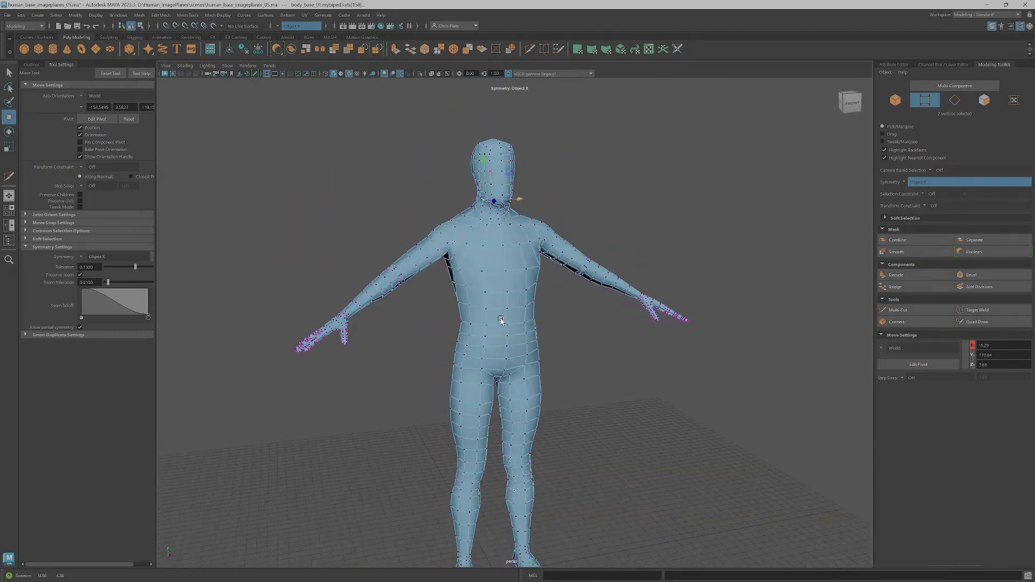
pyautogui.moveTo(491, 291); pyautogui.dragTo(506, 284, button='right')
pyautogui.scroll(-3, 506, 284)
pyautogui.moveTo(509, 314)
pyautogui.keyDown('alt'); pyautogui.mouseDown(button='middle')
pyautogui.moveTo(496, 239)
pyautogui.moveTo(509, 293)
pyautogui.mouseUp(button='middle'); pyautogui.keyUp('alt')
# Return the body mesh to object selection and save the scene, accepting the student version notice
pyautogui.press('q')
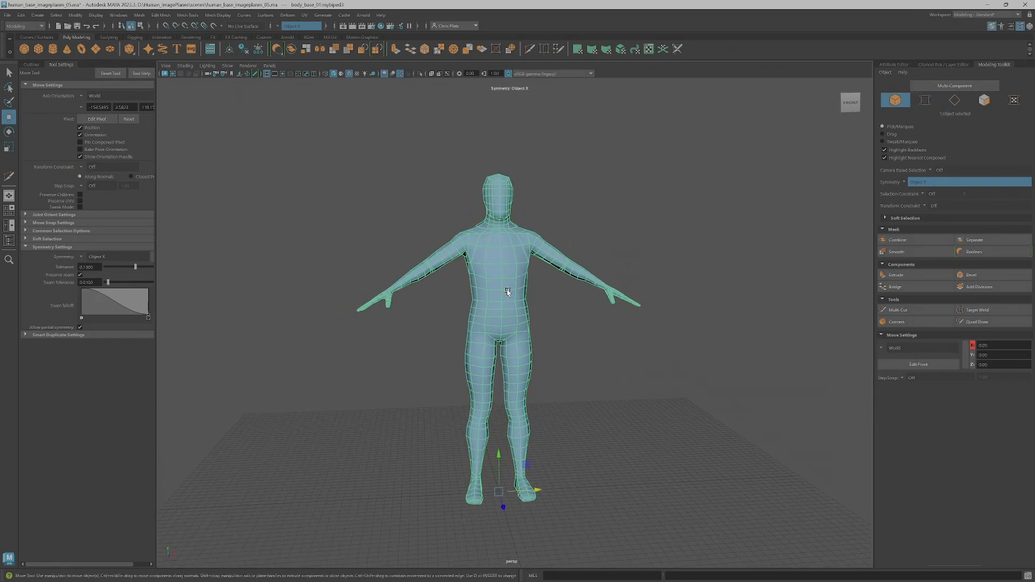
pyautogui.hotkey('ctrl', 's')
pyautogui.click(497, 304)
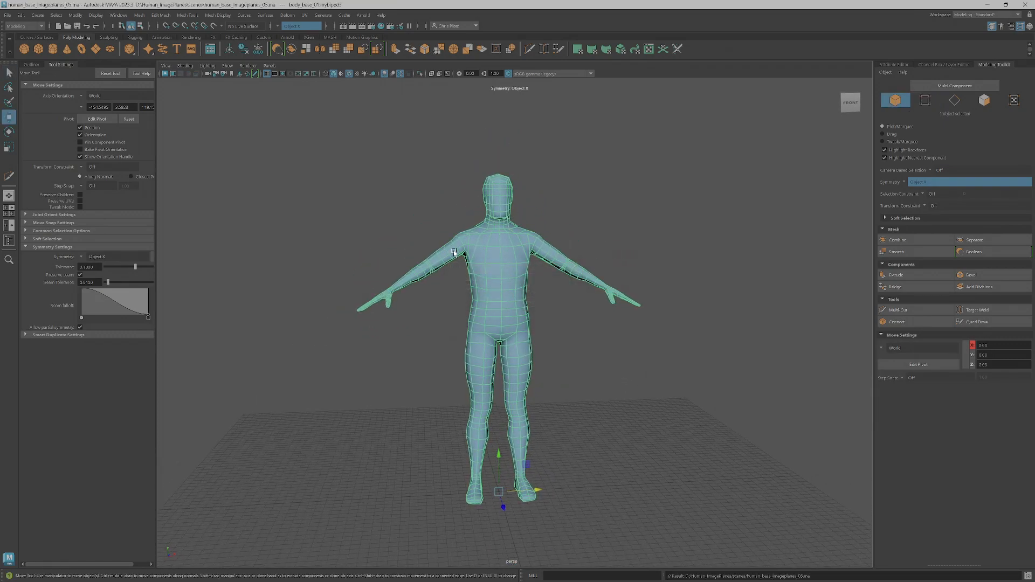
# Rename the body mesh as body_base_02
pyautogui.press('w')
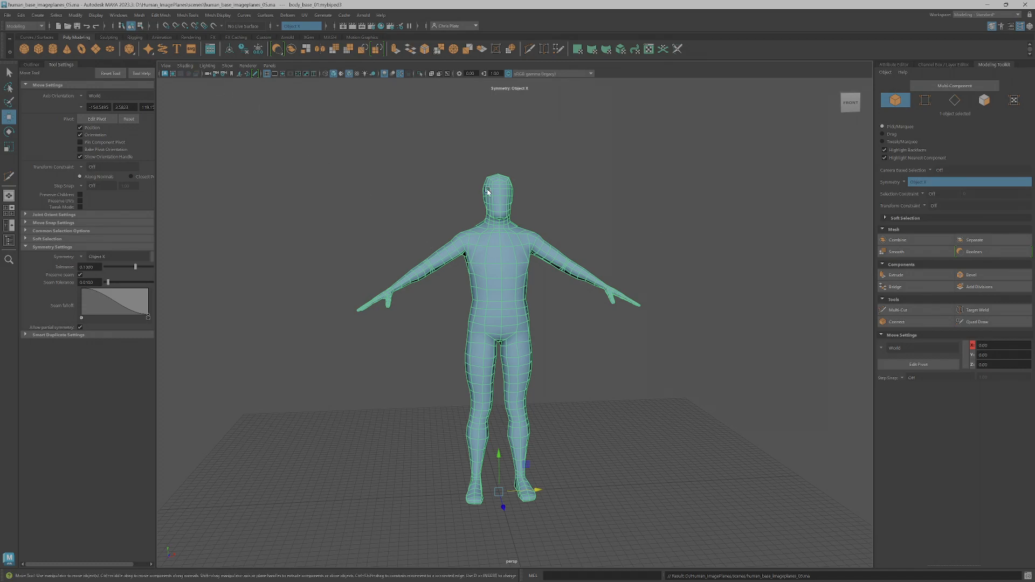
pyautogui.click(33, 64)
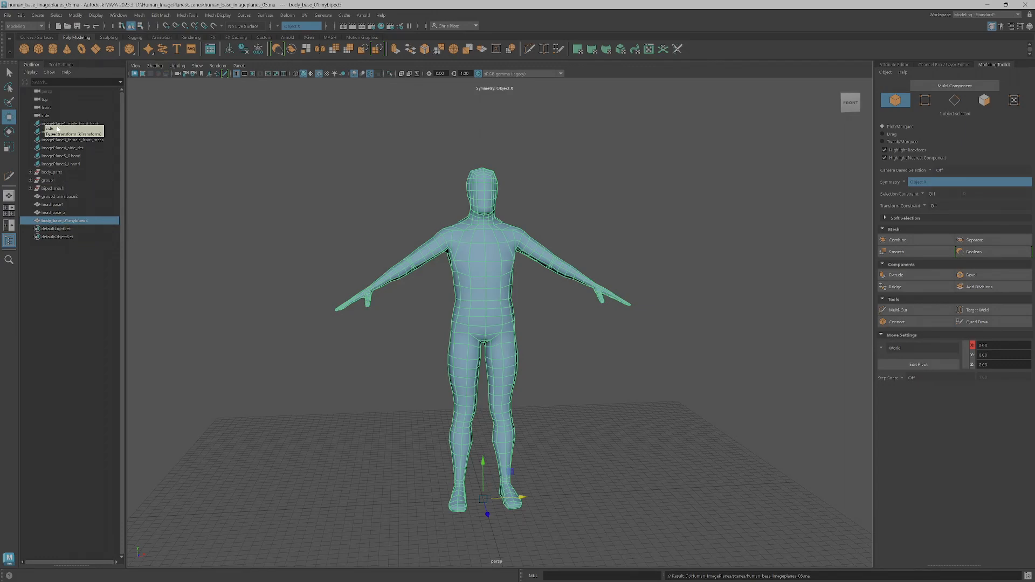
pyautogui.doubleClick(81, 221)
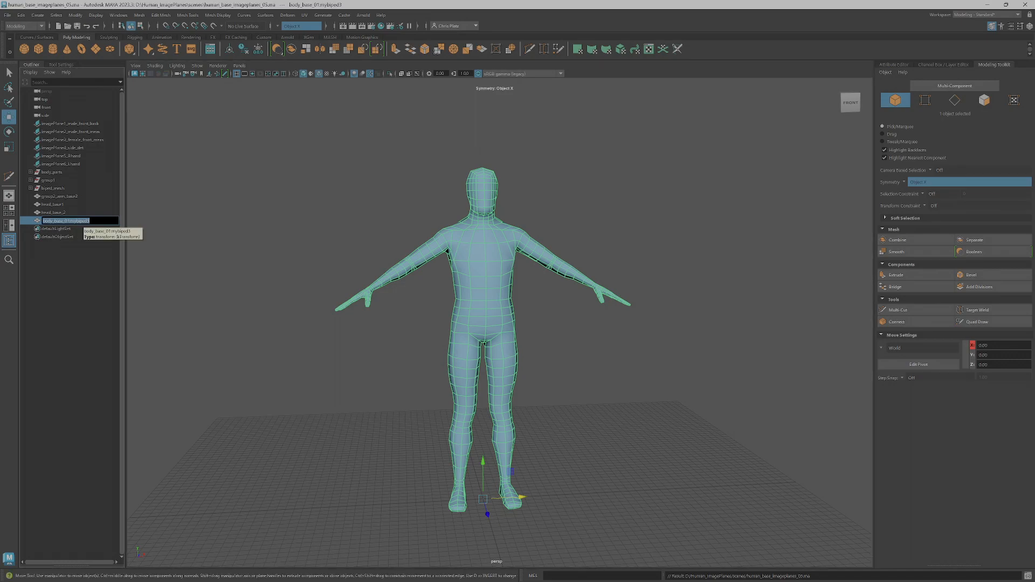
pyautogui.write('body_base_01')
pyautogui.hotkey('ctrl', 'a')
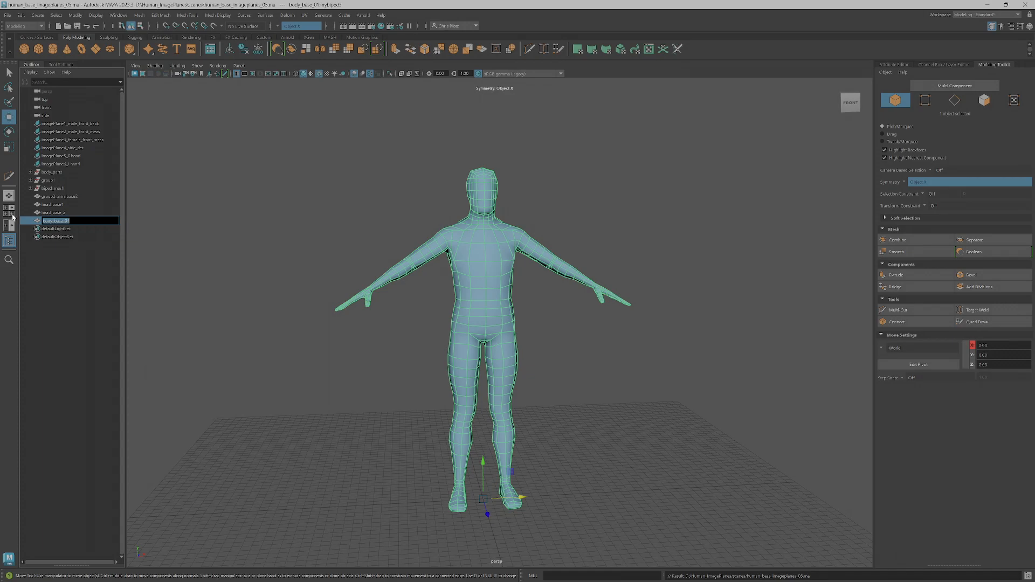
pyautogui.write('body_base_02')
pyautogui.press('Return')
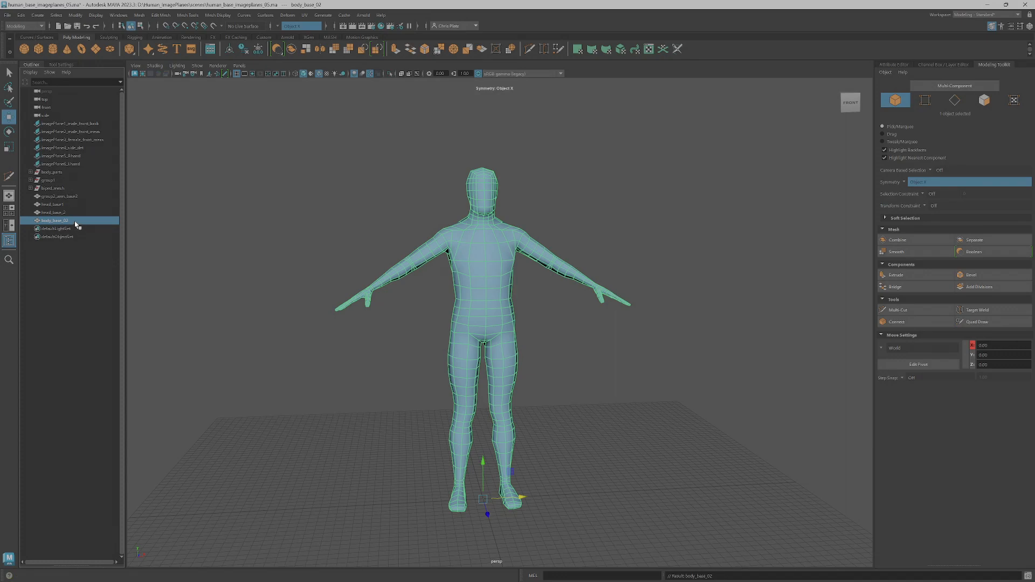
# Save the scene with the renamed body mesh, accepting the student version notice
pyautogui.doubleClick(77, 221)
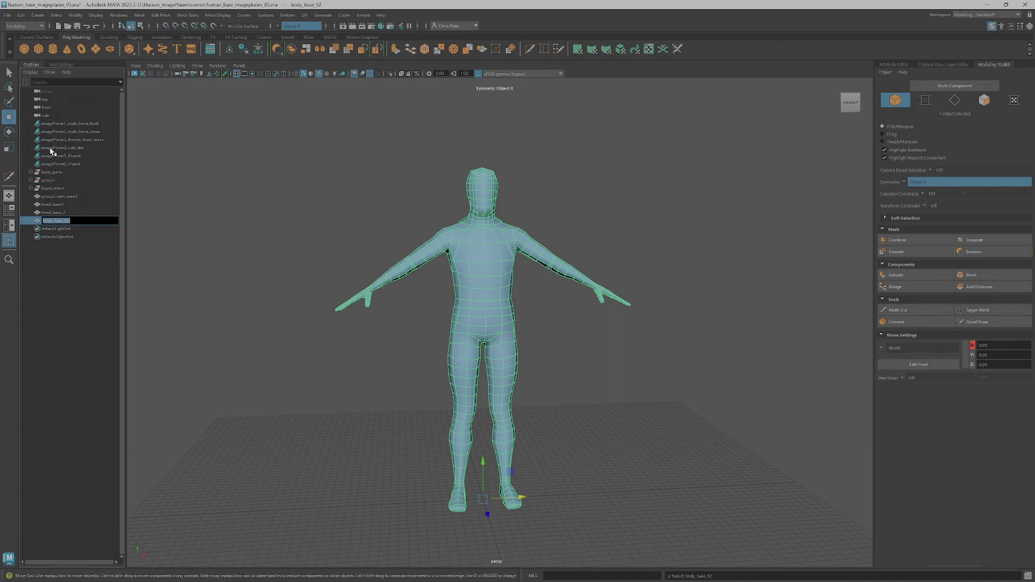
pyautogui.click(9, 15)
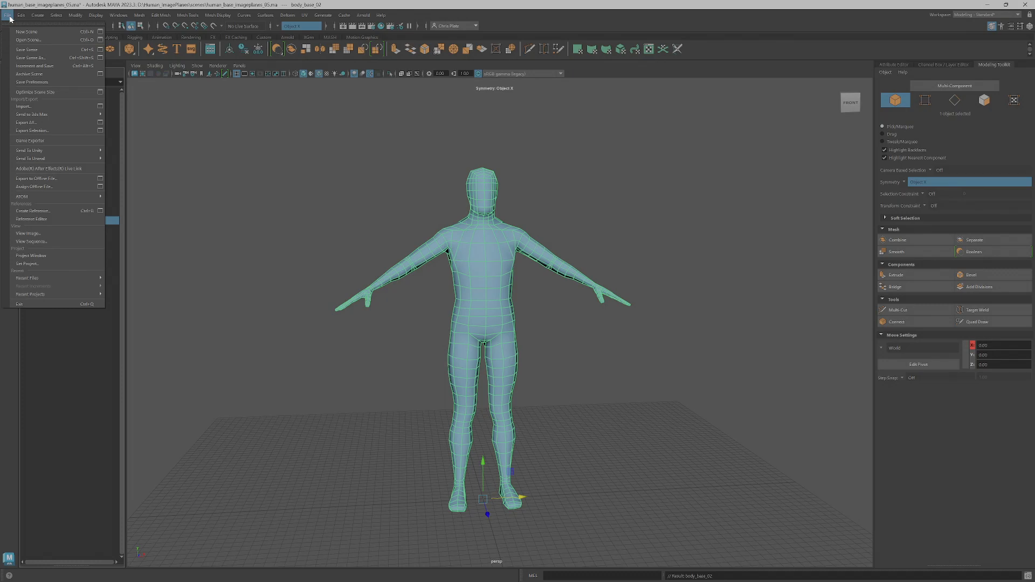
pyautogui.click(27, 49)
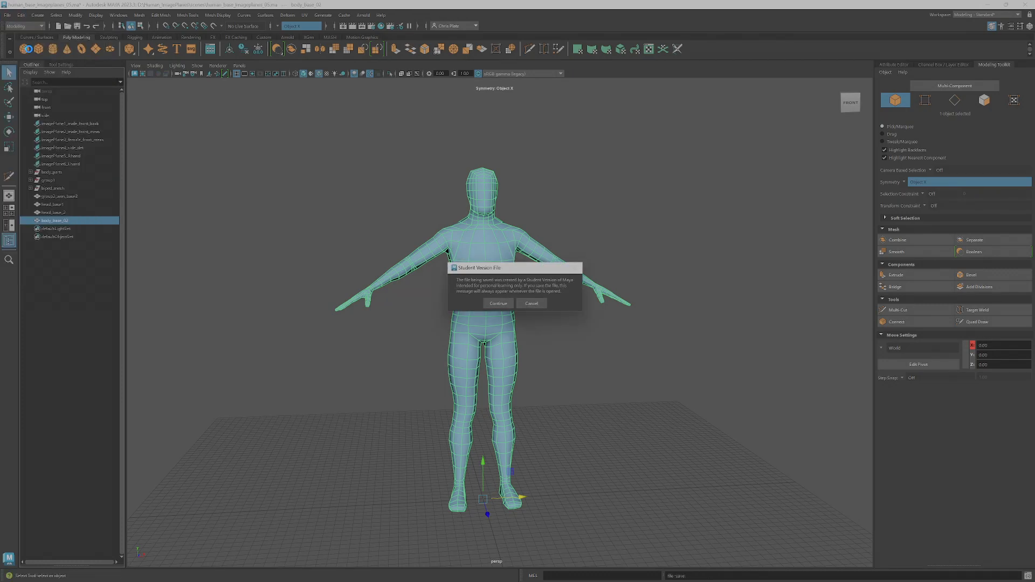
pyautogui.click(497, 303)
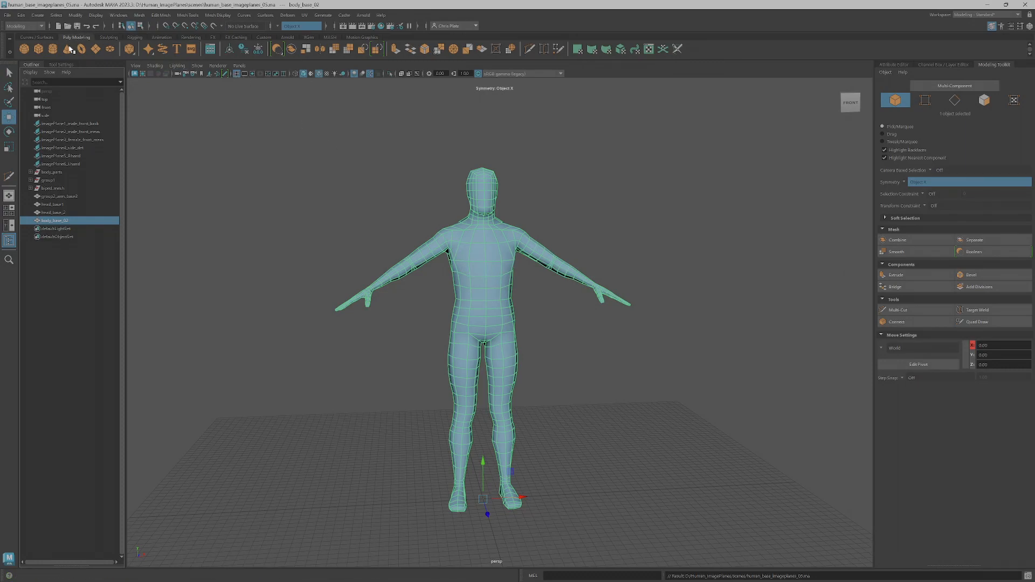
# Export the selected body mesh as body_base_01.obj, replacing the existing file
pyautogui.click(8, 17)
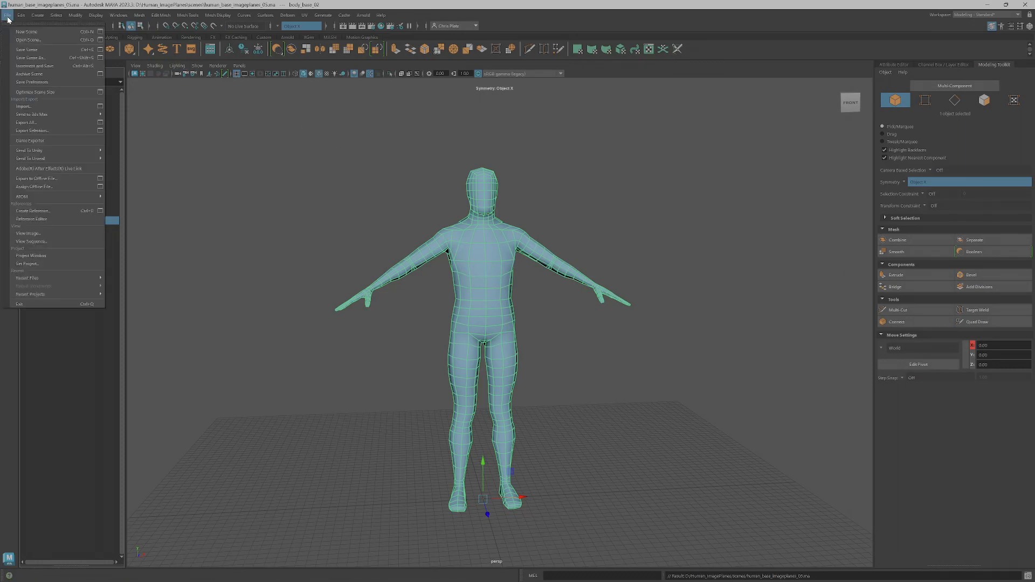
pyautogui.click(32, 131)
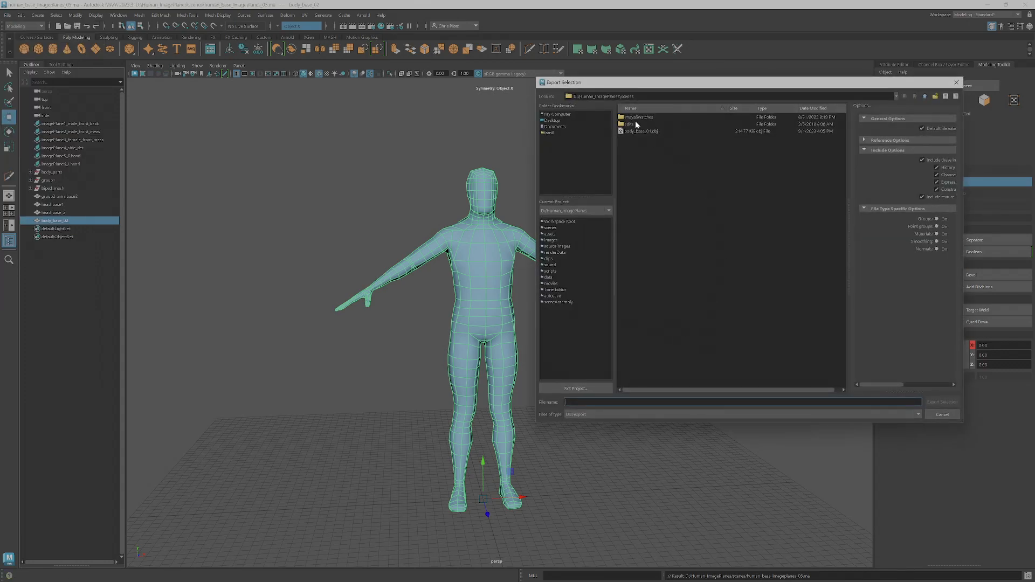
pyautogui.click(639, 131)
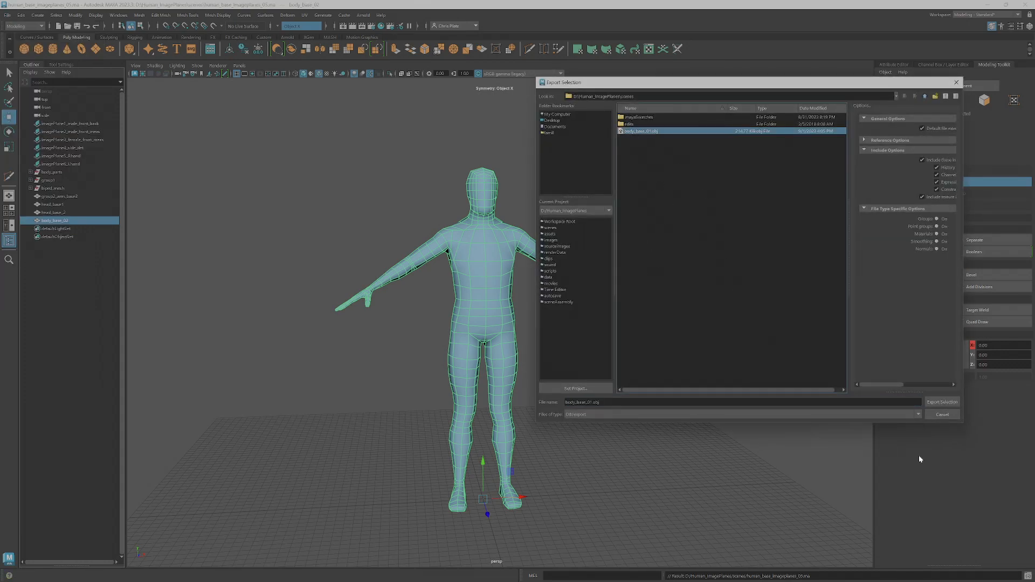
pyautogui.click(944, 402)
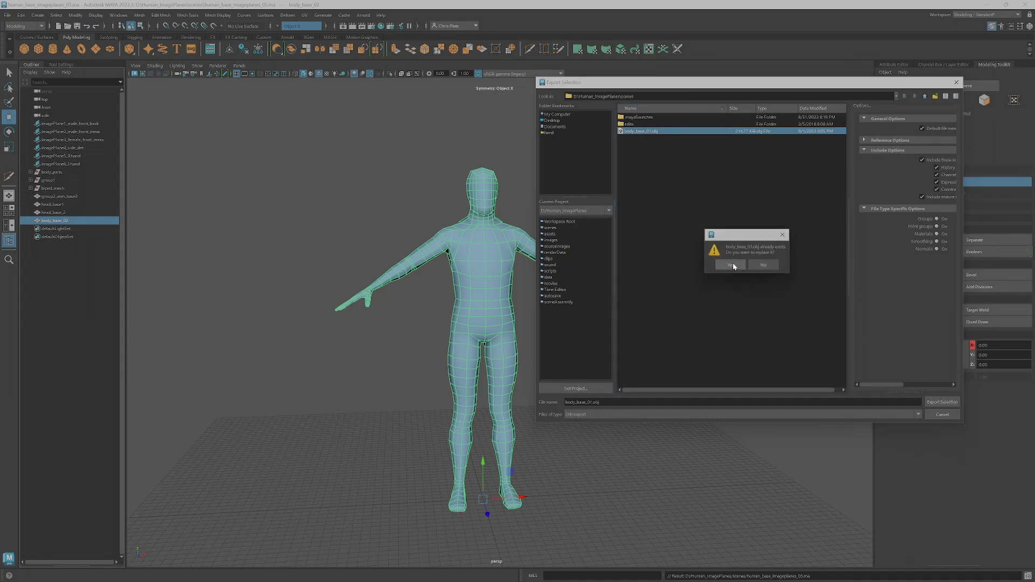
pyautogui.click(731, 263)
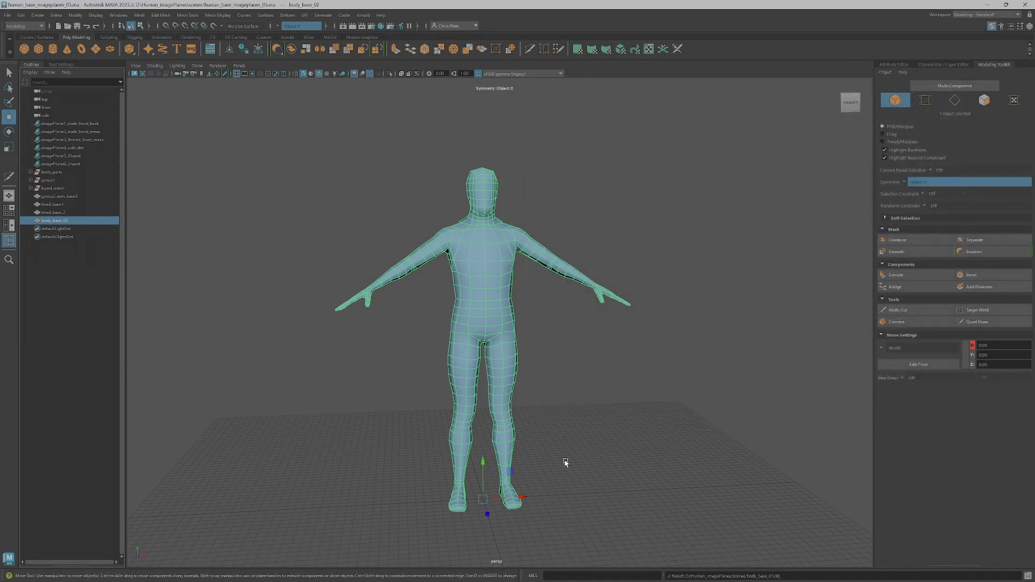
pyautogui.keyDown('alt'); pyautogui.moveTo(455, 245); pyautogui.dragTo(517, 242); pyautogui.keyUp('alt')
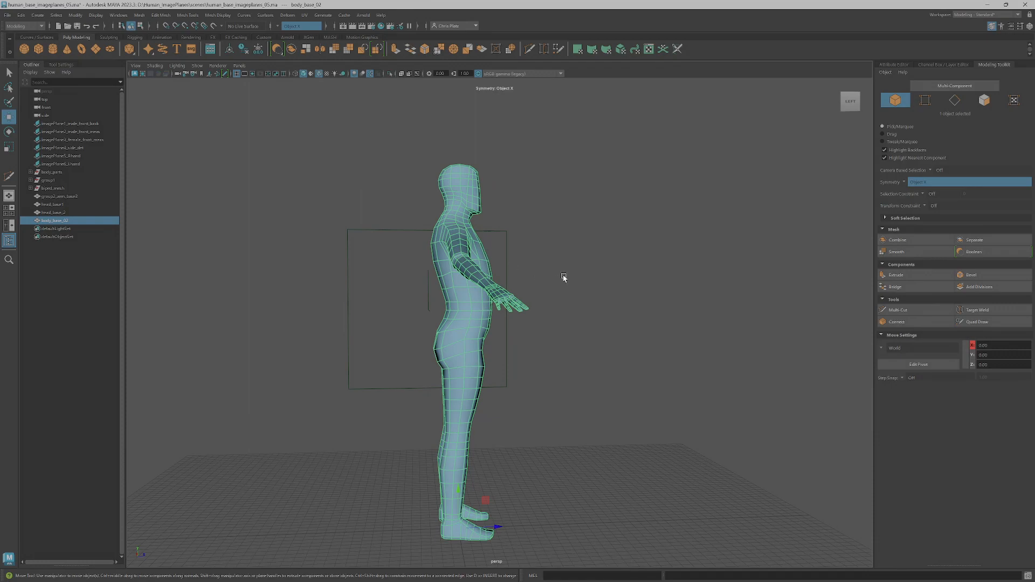
pyautogui.press('super')
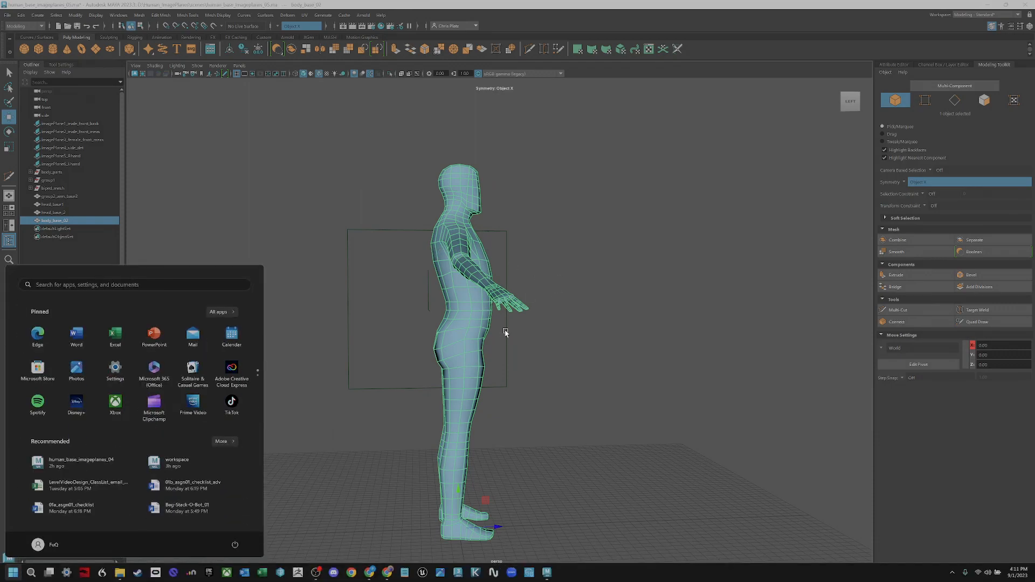
pyautogui.keyDown('alt'); pyautogui.moveTo(526, 336); pyautogui.dragTo(521, 341); pyautogui.keyUp('alt')
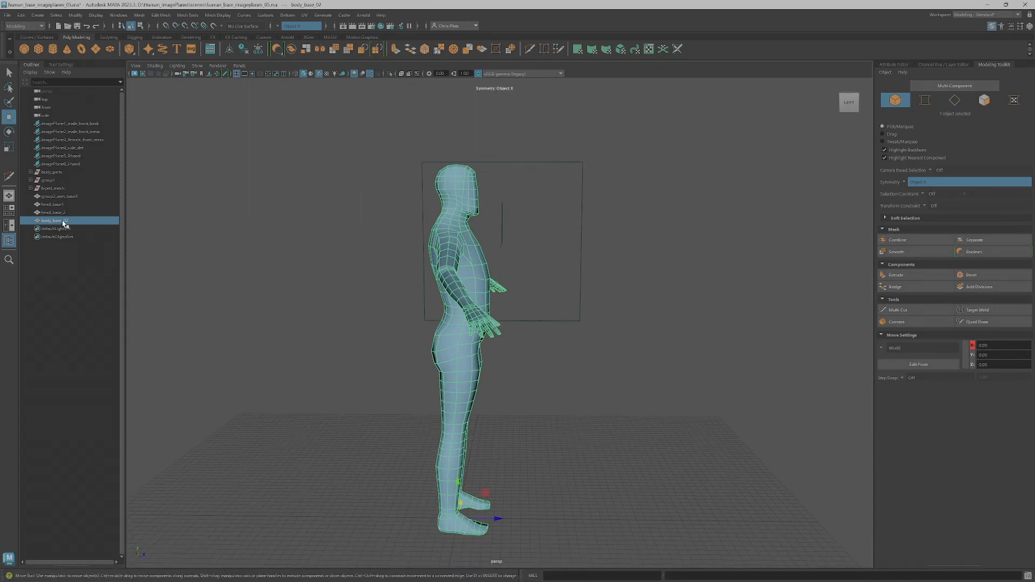
# Duplicate body_base_02 and move the original about 94 units backward along Z, away from the copy
pyautogui.hotkey('ctrl', 'd')
pyautogui.keyDown('alt'); pyautogui.moveTo(509, 406); pyautogui.dragTo(516, 432); pyautogui.keyUp('alt')
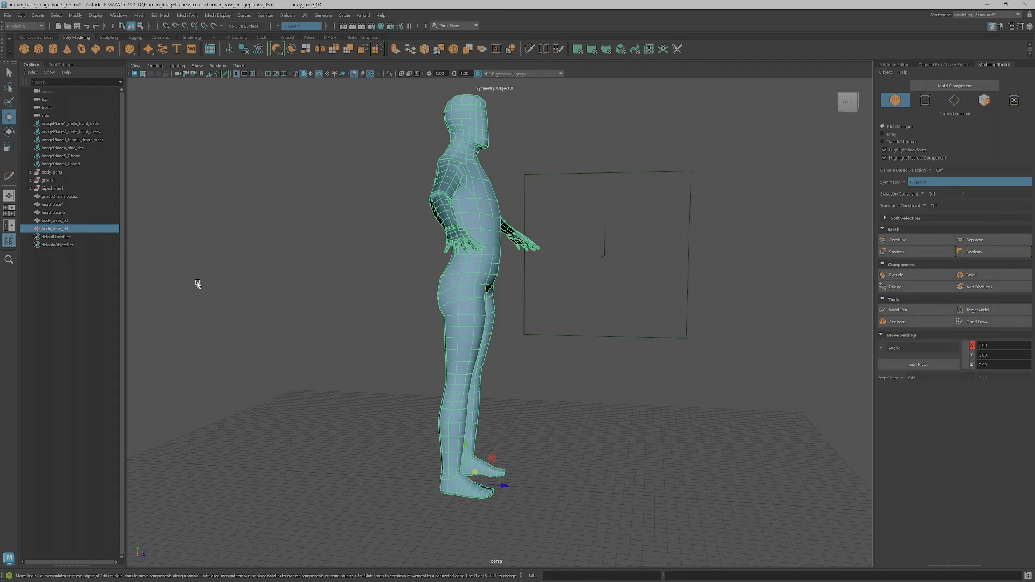
pyautogui.click(72, 222)
pyautogui.moveTo(504, 485); pyautogui.dragTo(336, 451)
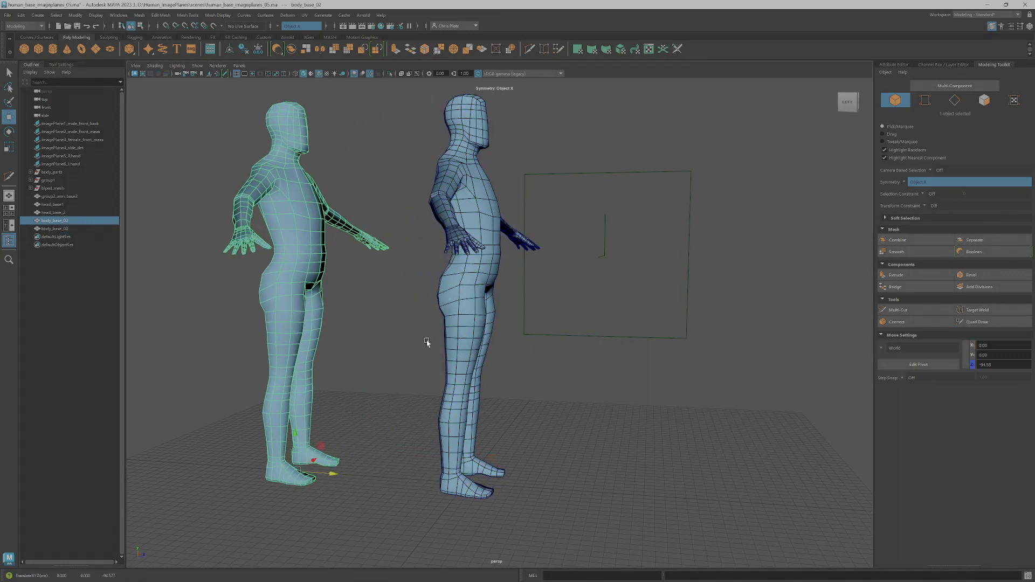
# Select all faces below the neck on the duplicate body and delete them, keeping only the head
pyautogui.click(466, 331)
pyautogui.moveTo(479, 334); pyautogui.dragTo(492, 357, button='right')
pyautogui.keyDown('alt'); pyautogui.moveTo(492, 358); pyautogui.dragTo(498, 361); pyautogui.keyUp('alt')
pyautogui.moveTo(548, 539); pyautogui.dragTo(403, 163)
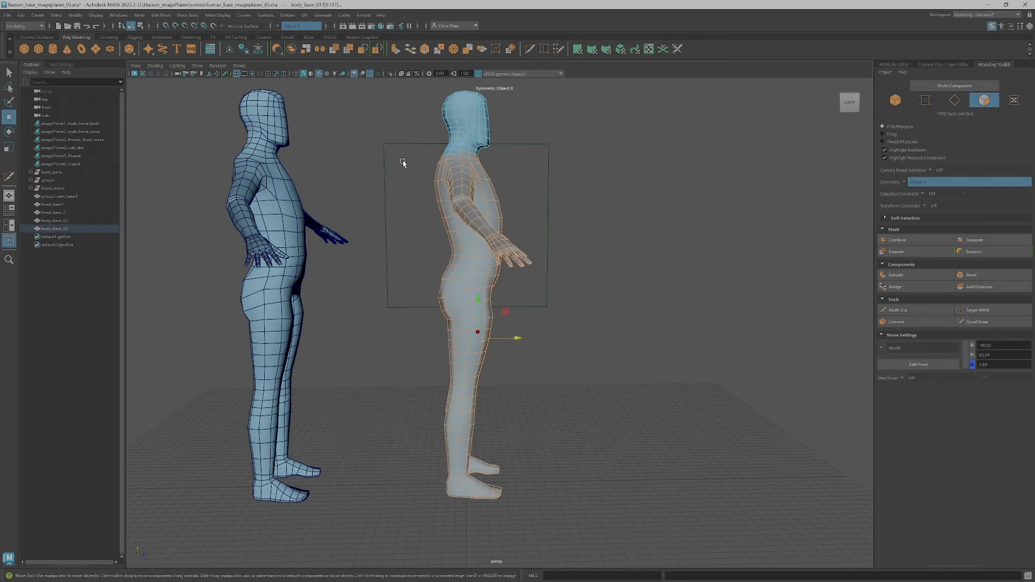
pyautogui.press('Delete')
# Delete the leftover faces at the base of the neck to even out the head's open border
pyautogui.keyDown('alt'); pyautogui.moveTo(467, 187); pyautogui.dragTo(461, 310, button='middle'); pyautogui.keyUp('alt')
pyautogui.scroll(3, 461, 310)
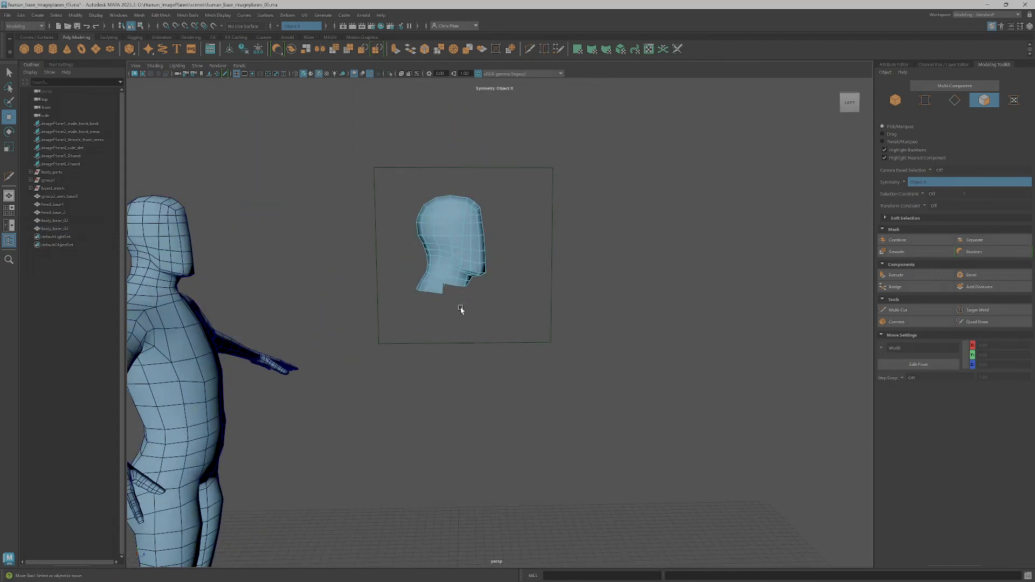
pyautogui.scroll(3, 460, 309)
pyautogui.keyDown('alt'); pyautogui.moveTo(381, 284); pyautogui.dragTo(392, 295); pyautogui.keyUp('alt')
pyautogui.moveTo(392, 295); pyautogui.dragTo(359, 261)
pyautogui.press('Delete')
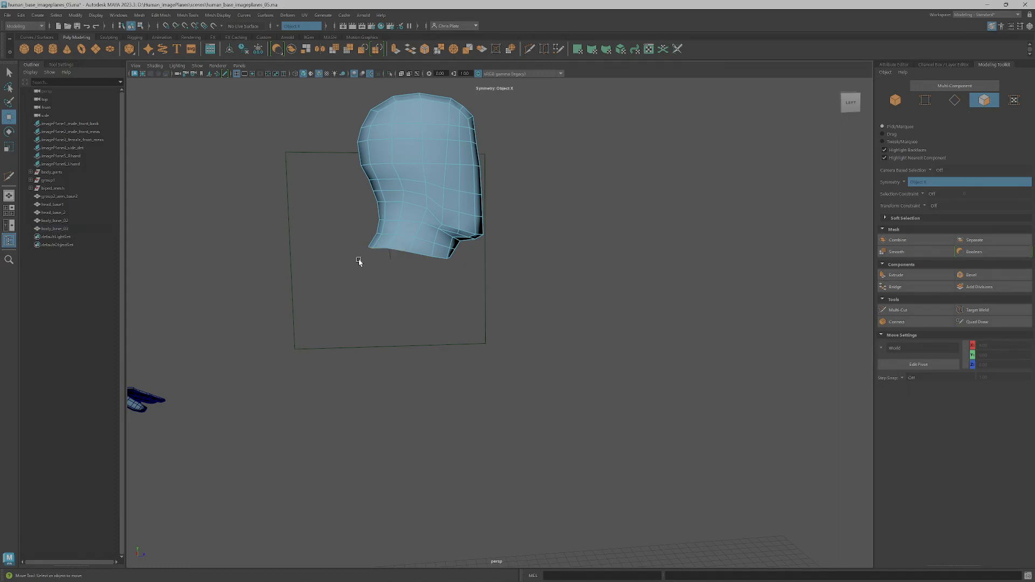
# Select the isolated head as an object and center its pivot
pyautogui.scroll(-4, 455, 267)
pyautogui.moveTo(471, 268)
pyautogui.keyDown('alt'); pyautogui.mouseDown()
pyautogui.moveTo(406, 260)
pyautogui.moveTo(443, 268)
pyautogui.moveTo(464, 259)
pyautogui.mouseUp(); pyautogui.keyUp('alt')
pyautogui.scroll(4, 464, 259)
pyautogui.keyDown('alt'); pyautogui.moveTo(460, 259); pyautogui.dragTo(489, 311, button='middle'); pyautogui.keyUp('alt')
pyautogui.moveTo(427, 238); pyautogui.dragTo(475, 235, button='right')
pyautogui.scroll(-4, 474, 268)
pyautogui.scroll(-3, 477, 267)
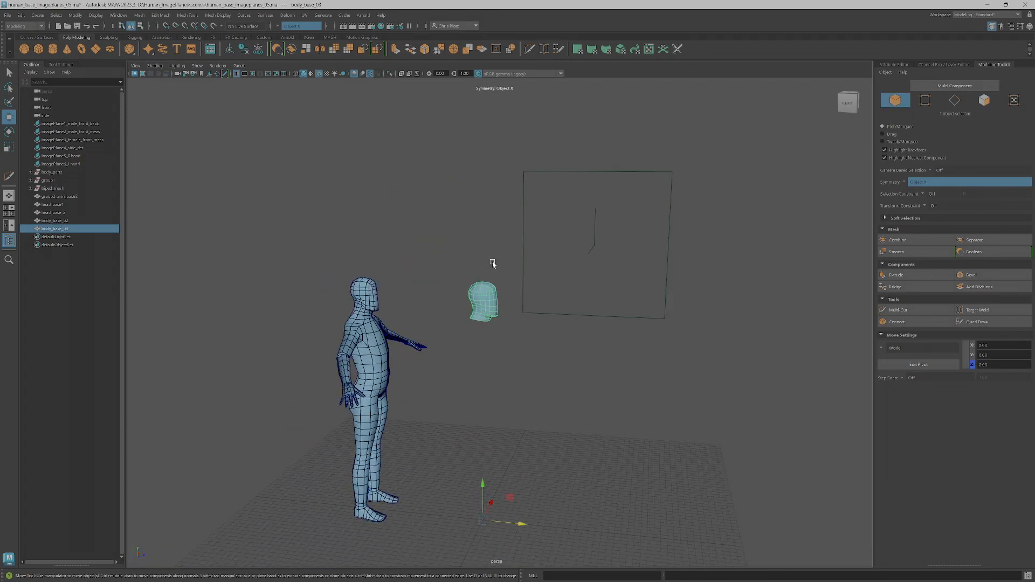
pyautogui.click(230, 52)
# Snap the isolated head to the grid origin at 0, 0, 0 and frame it
pyautogui.moveTo(502, 231)
pyautogui.keyDown('alt'); pyautogui.mouseDown()
pyautogui.moveTo(470, 230)
pyautogui.moveTo(513, 229)
pyautogui.mouseUp(); pyautogui.keyUp('alt')
pyautogui.scroll(-3, 460, 242)
pyautogui.keyDown('alt'); pyautogui.moveTo(536, 303); pyautogui.dragTo(518, 266, button='middle'); pyautogui.keyUp('alt')
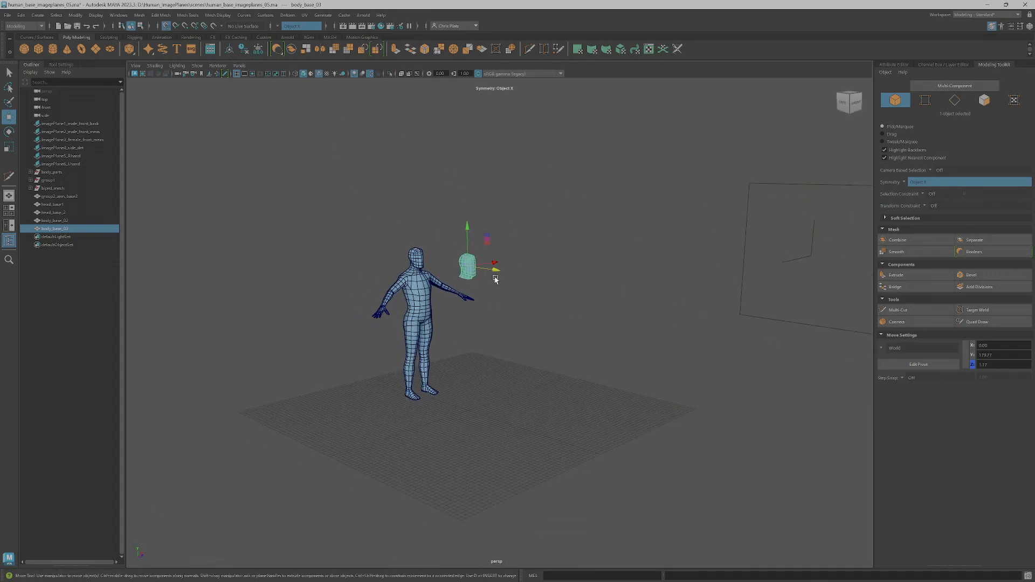
pyautogui.scroll(3, 475, 270)
pyautogui.moveTo(456, 247); pyautogui.dragTo(458, 448)
pyautogui.scroll(2, 459, 447)
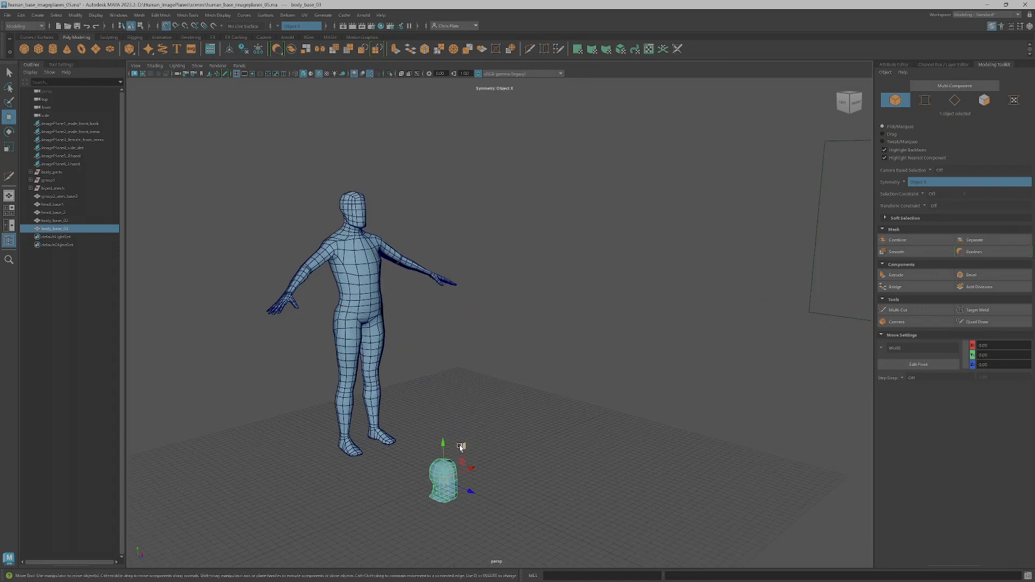
pyautogui.press('f')
pyautogui.moveTo(527, 430)
pyautogui.keyDown('alt'); pyautogui.mouseDown()
pyautogui.moveTo(490, 432)
pyautogui.moveTo(492, 453)
pyautogui.moveTo(512, 429)
pyautogui.mouseUp(); pyautogui.keyUp('alt')
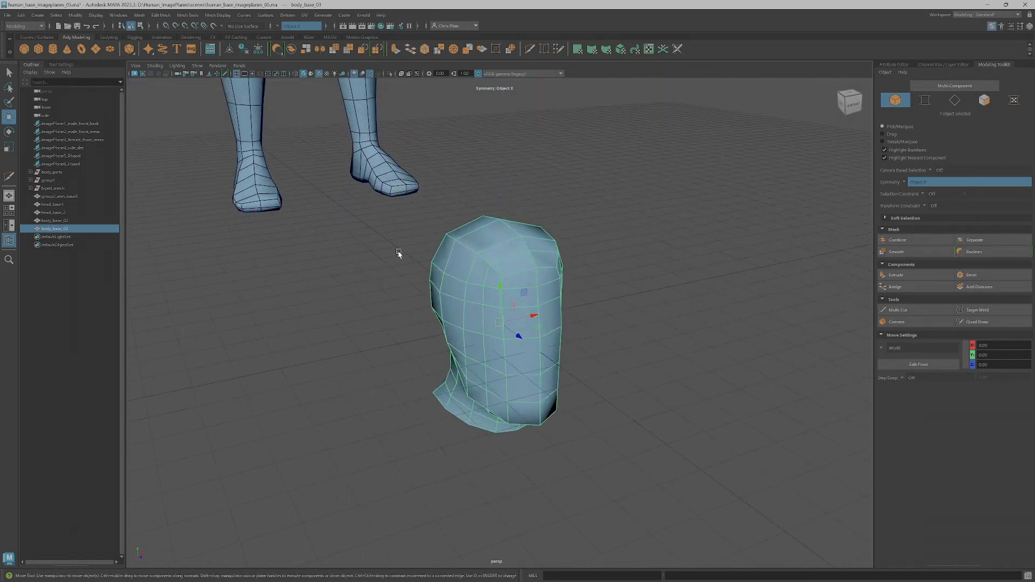
# Delete the isolated head's construction history and freeze its transformations
pyautogui.click(260, 53)
pyautogui.click(942, 65)
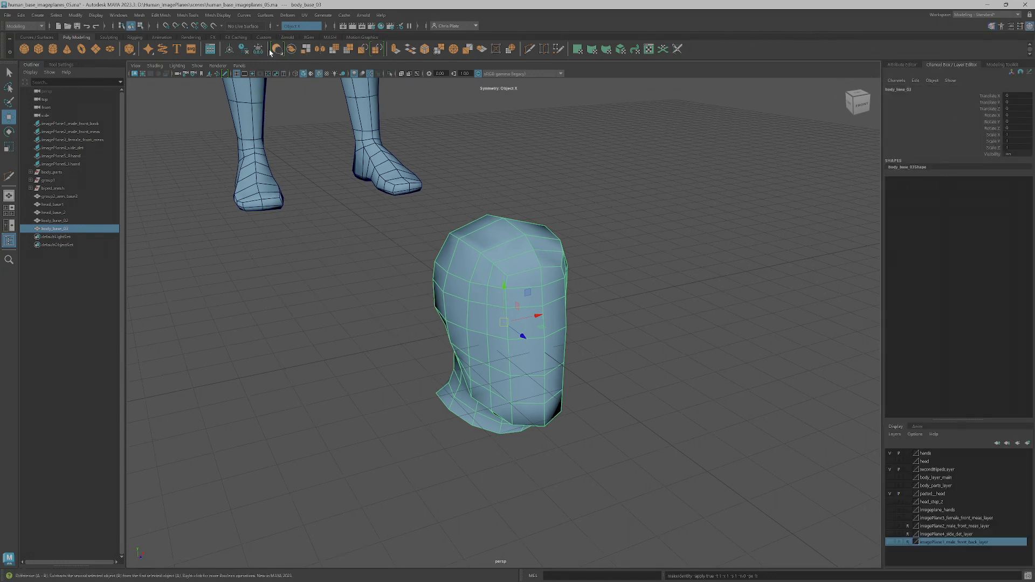
pyautogui.click(246, 51)
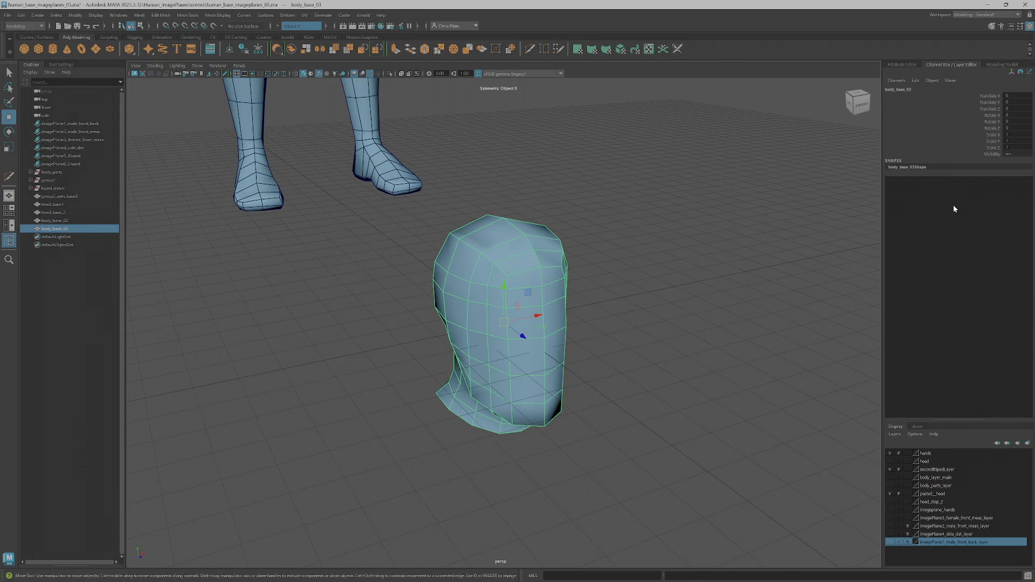
# Rename the isolated head object to head_basesculpt_01 and copy the name for the export
pyautogui.doubleClick(78, 230)
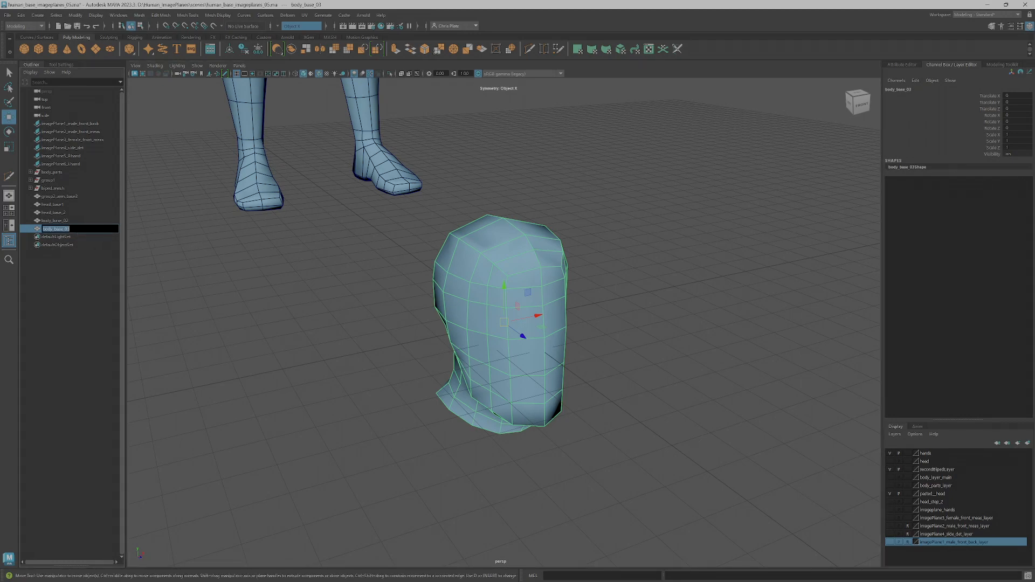
pyautogui.write('hea')
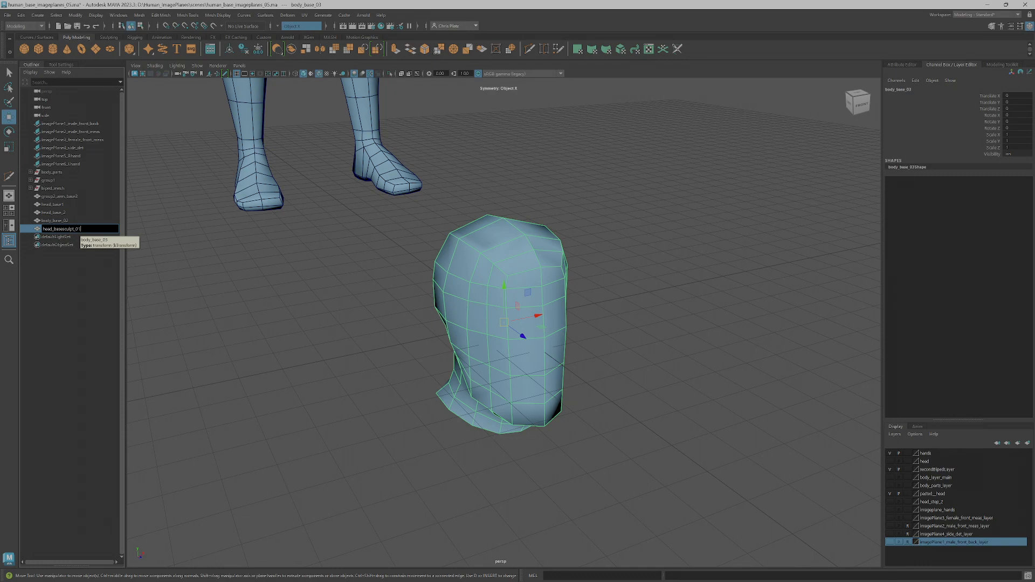
pyautogui.moveTo(83, 229); pyautogui.dragTo(8, 215)
pyautogui.hotkey('ctrl', 'c')
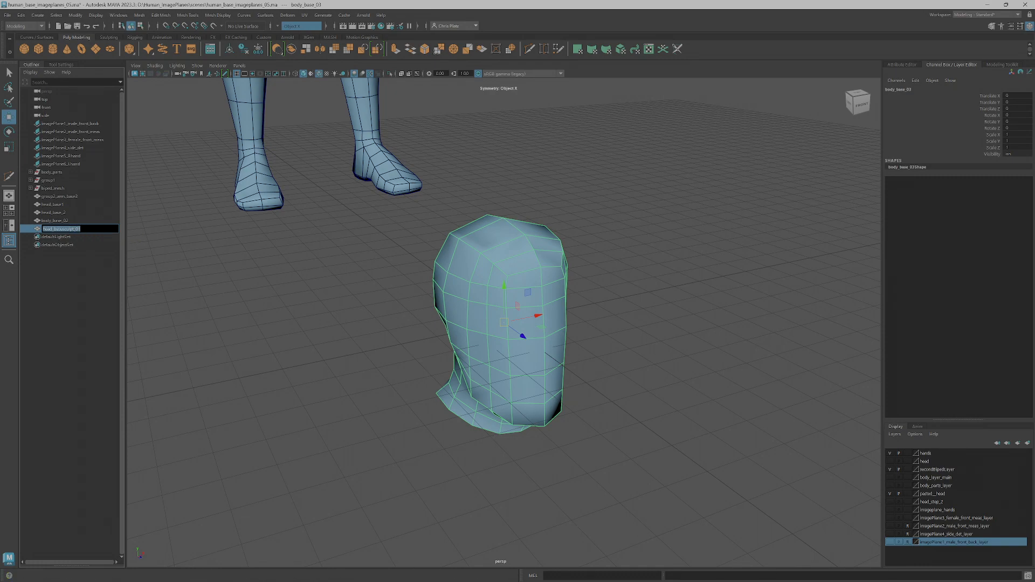
pyautogui.press('Return')
# Export the selected head as an OBJ file named head_basesculpt_01 into the project's scenes folder
pyautogui.click(14, 17)
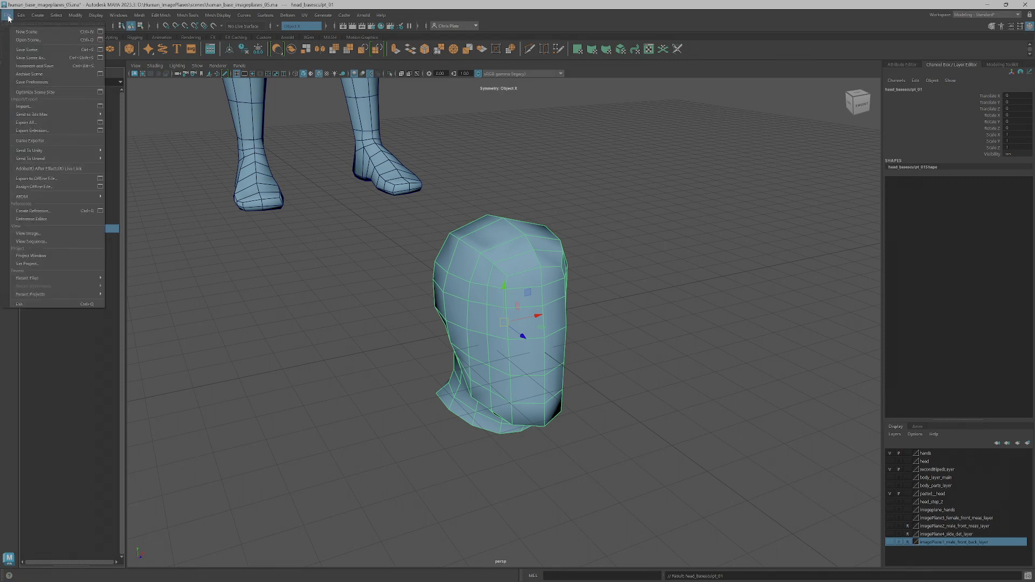
pyautogui.click(49, 130)
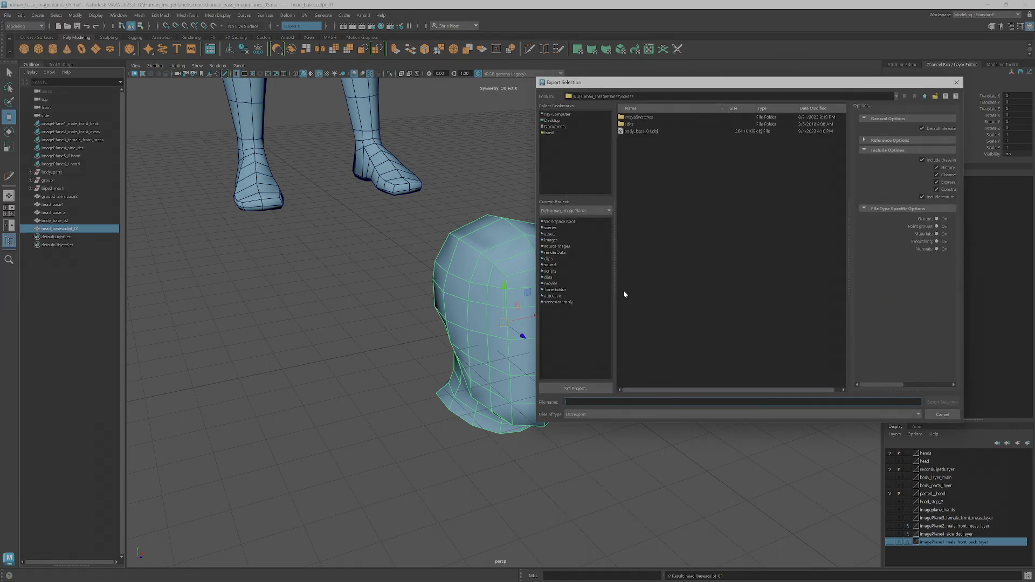
pyautogui.hotkey('ctrl', 'v')
pyautogui.click(950, 405)
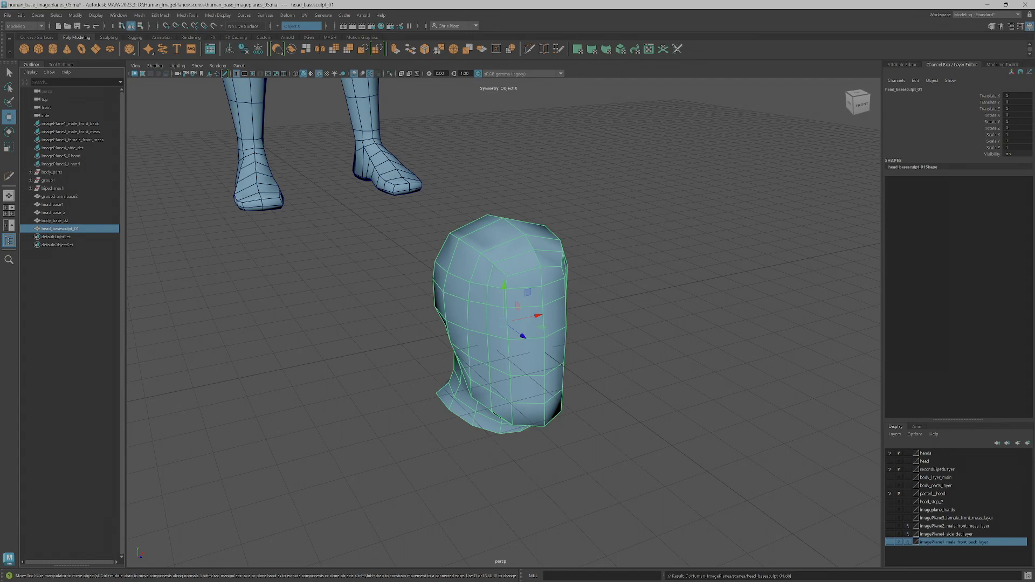
pyautogui.keyDown('alt'); pyautogui.moveTo(603, 459); pyautogui.dragTo(599, 518); pyautogui.keyUp('alt')
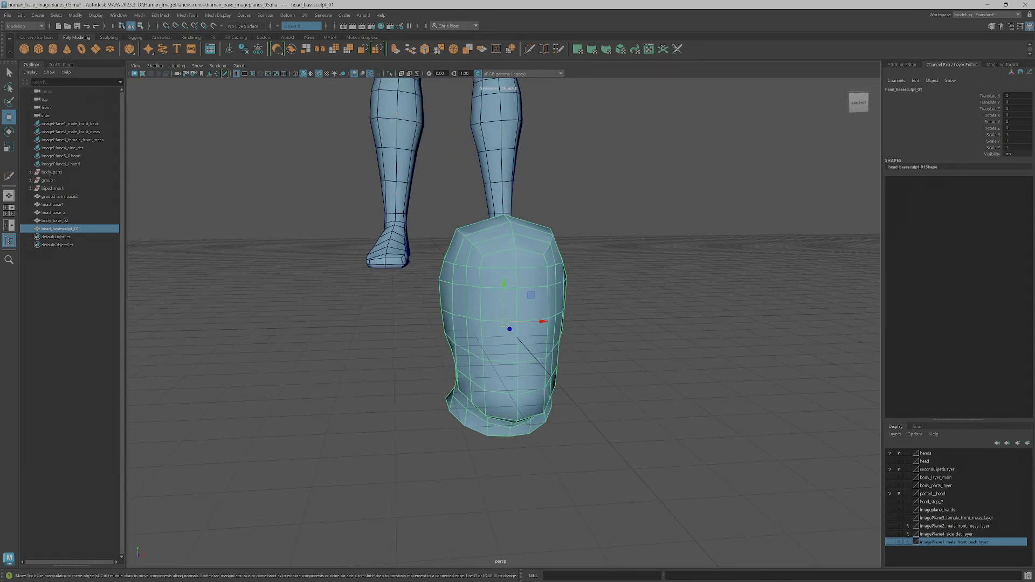
# Switch to the Google Slides deck, present it from the Maya slide and open the link on the Sculptris slide
pyautogui.hotkey('alt', 'Tab')
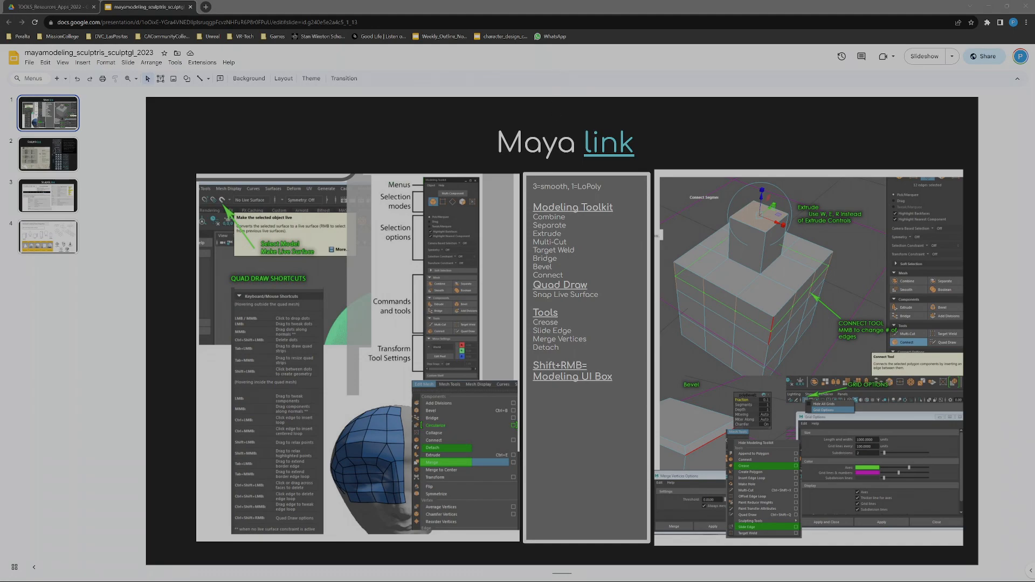
pyautogui.click(709, 128)
pyautogui.click(920, 60)
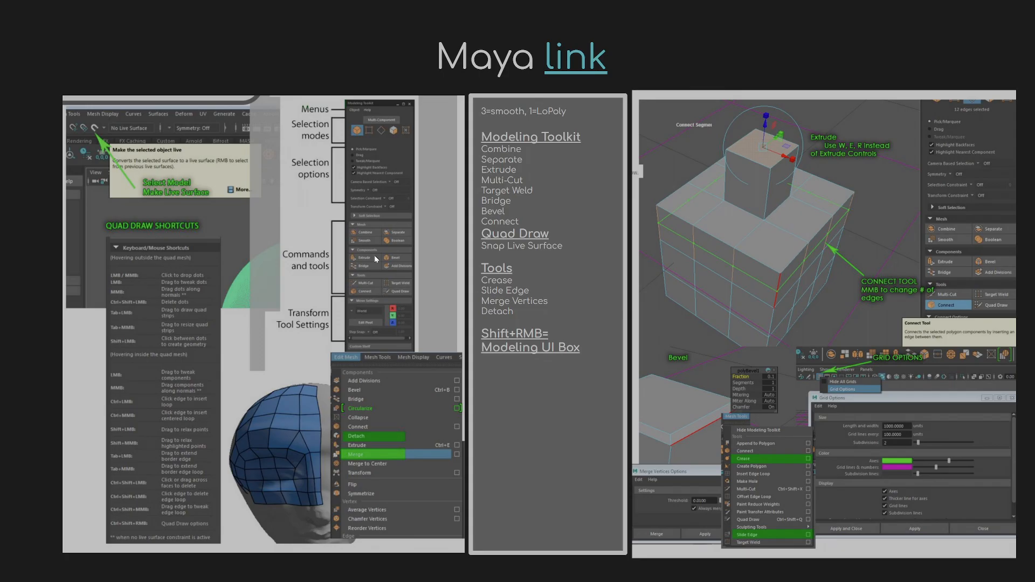
pyautogui.click(574, 303)
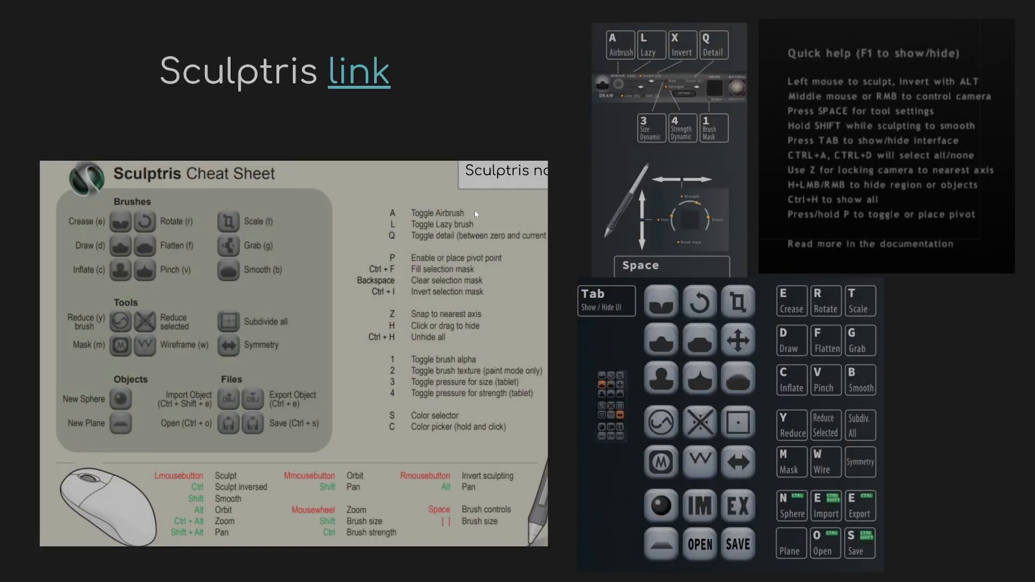
pyautogui.click(354, 81)
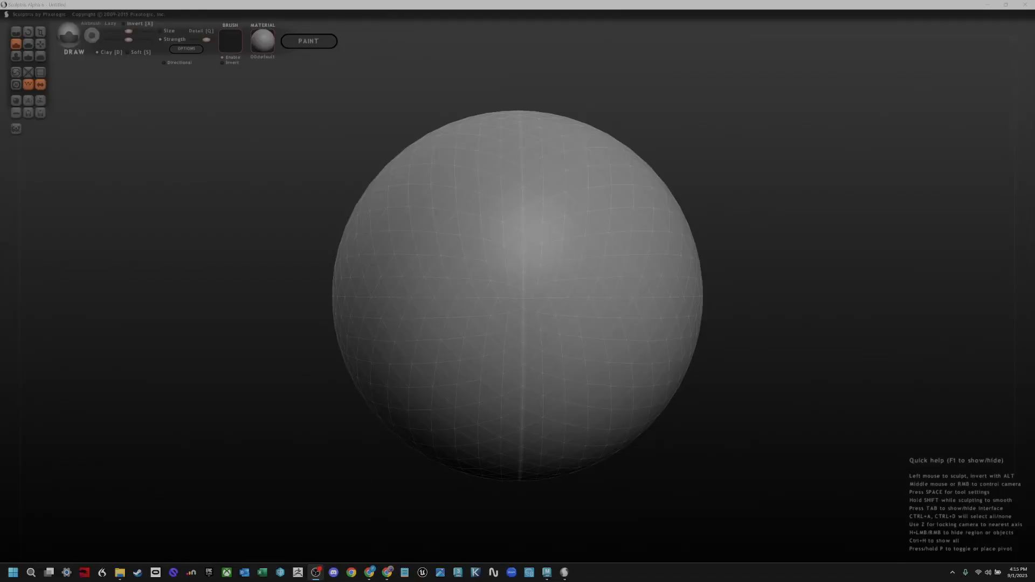
# In Sculptris, orbit, pan and zoom around the default sphere and snap the camera to the front axis
pyautogui.moveTo(274, 210)
pyautogui.mouseDown()
pyautogui.moveTo(289, 205)
pyautogui.moveTo(287, 279)
pyautogui.mouseUp()
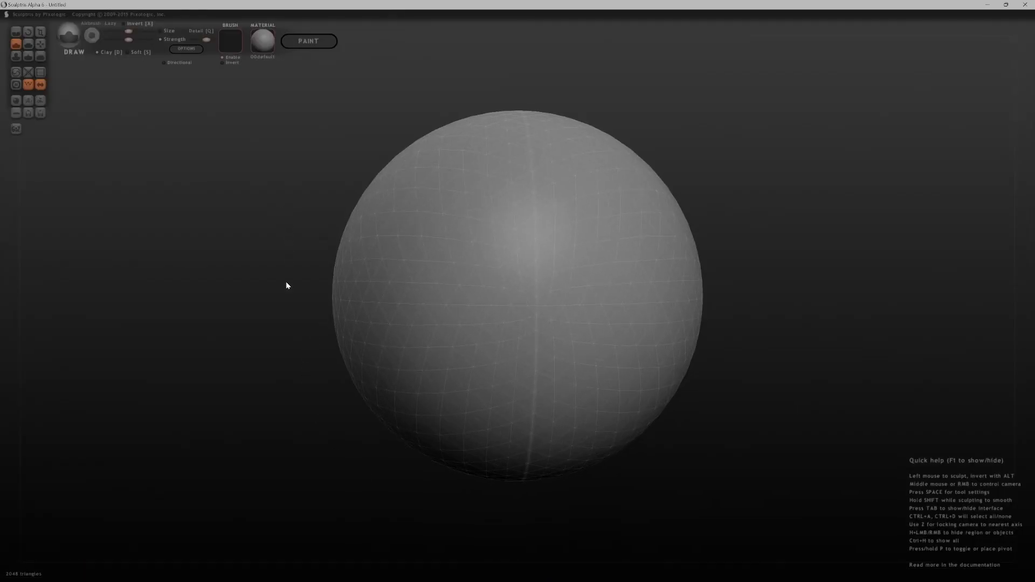
pyautogui.moveTo(284, 344); pyautogui.dragTo(293, 225)
pyautogui.moveTo(819, 251); pyautogui.dragTo(857, 261)
pyautogui.scroll(-5, 850, 323)
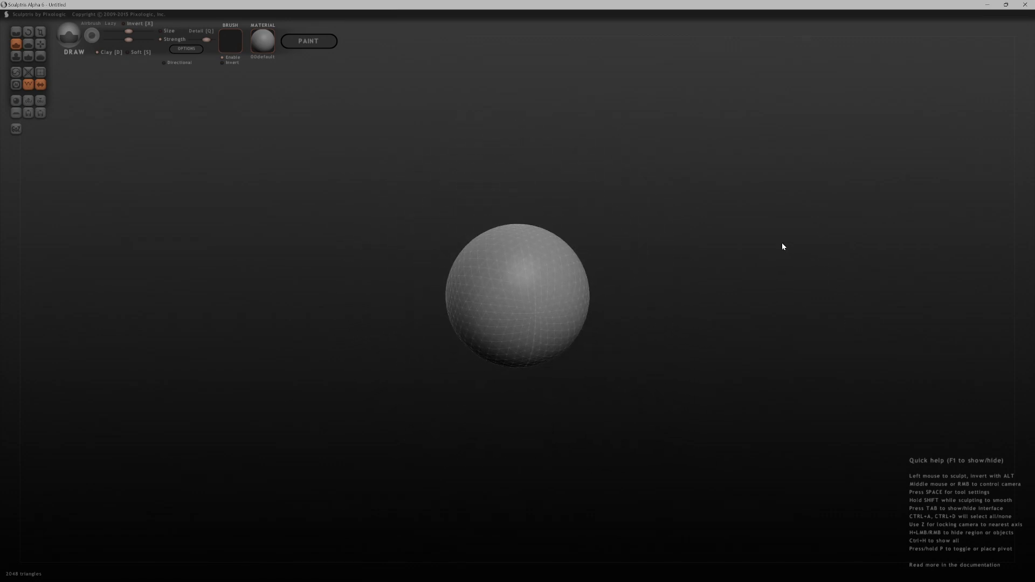
pyautogui.scroll(7, 719, 210)
pyautogui.scroll(-5, 739, 328)
pyautogui.scroll(3, 758, 241)
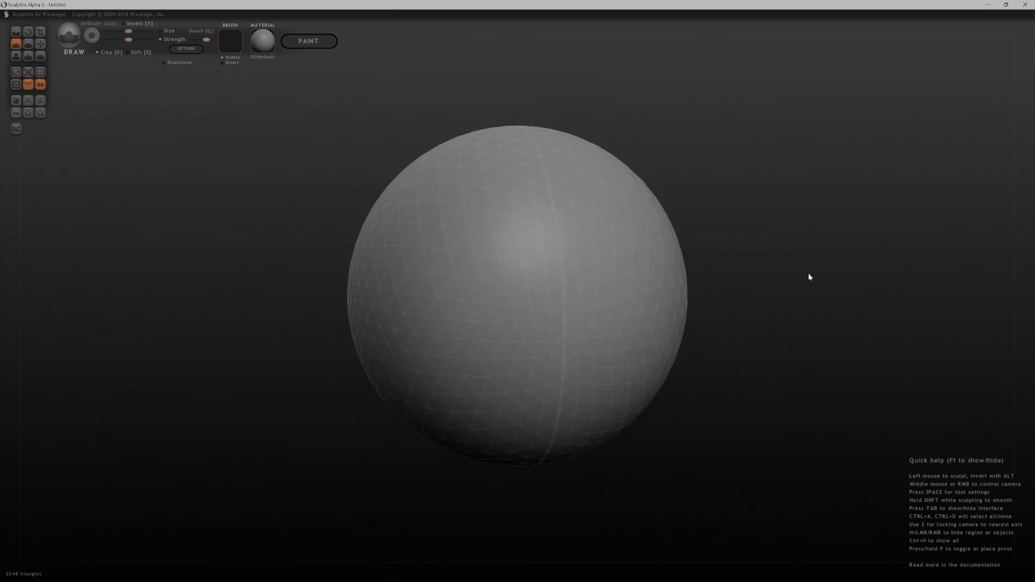
pyautogui.moveTo(794, 222)
pyautogui.keyDown('alt'); pyautogui.mouseDown()
pyautogui.moveTo(828, 243)
pyautogui.moveTo(739, 231)
pyautogui.moveTo(882, 235)
pyautogui.moveTo(905, 220)
pyautogui.moveTo(846, 233)
pyautogui.moveTo(814, 212)
pyautogui.moveTo(827, 196)
pyautogui.moveTo(826, 254)
pyautogui.moveTo(819, 216)
pyautogui.moveTo(799, 316)
pyautogui.moveTo(787, 214)
pyautogui.moveTo(787, 248)
pyautogui.moveTo(794, 224)
pyautogui.moveTo(836, 219)
pyautogui.moveTo(781, 219)
pyautogui.moveTo(771, 248)
pyautogui.moveTo(748, 242)
pyautogui.moveTo(749, 307)
pyautogui.moveTo(749, 208)
pyautogui.moveTo(818, 289)
pyautogui.moveTo(766, 212)
pyautogui.moveTo(726, 205)
pyautogui.moveTo(753, 224)
pyautogui.moveTo(746, 215)
pyautogui.moveTo(783, 222)
pyautogui.mouseUp(); pyautogui.keyUp('alt')
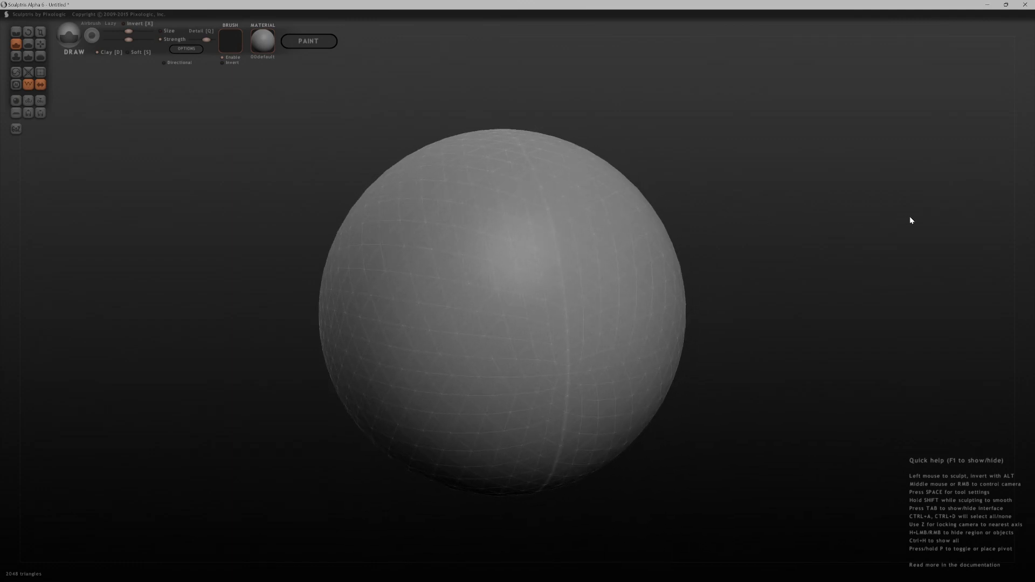
pyautogui.moveTo(911, 219); pyautogui.dragTo(889, 221)
pyautogui.press('z')
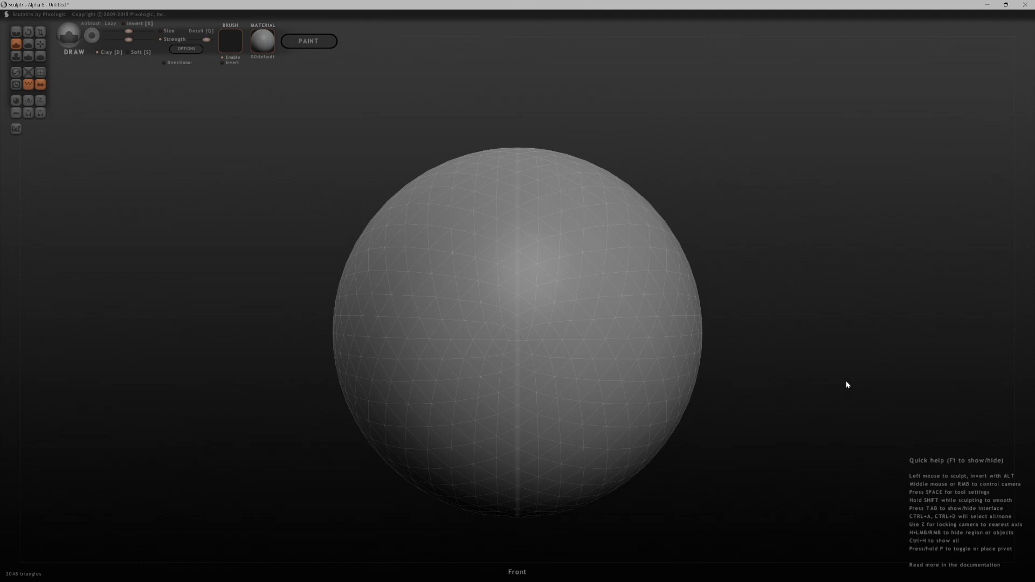
pyautogui.moveTo(776, 375)
pyautogui.mouseDown()
pyautogui.moveTo(802, 376)
pyautogui.moveTo(848, 346)
pyautogui.mouseUp()
pyautogui.press('space')
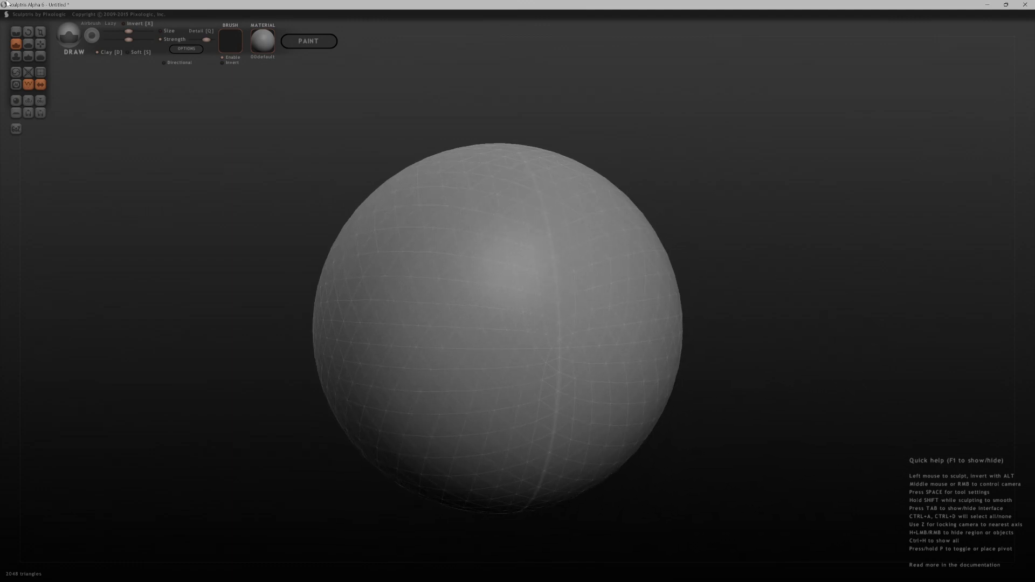
# Switch back to the Google Slides presentation and open the link on the SculptGL slide
pyautogui.hotkey('alt', 'Tab')
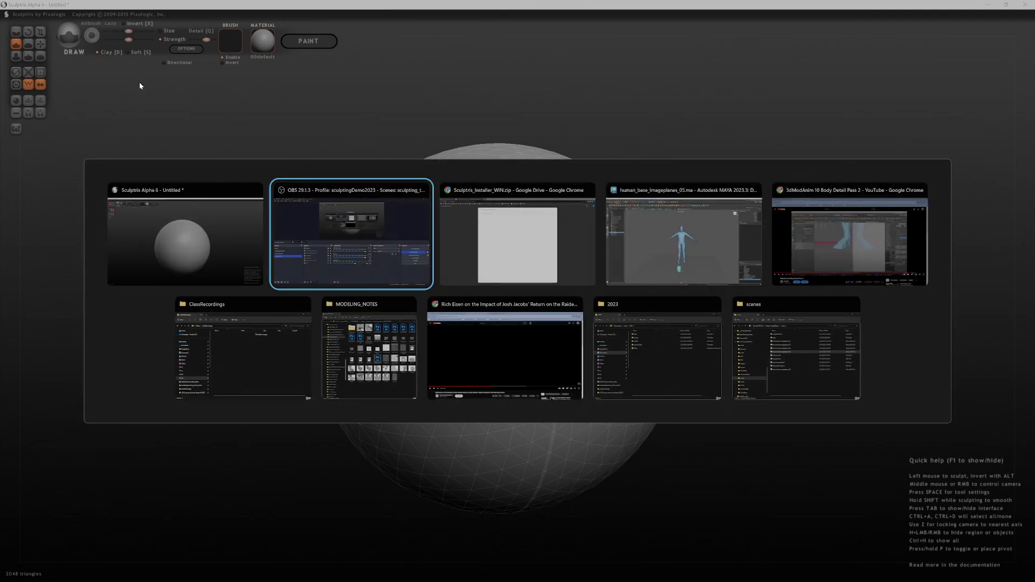
pyautogui.press('Tab')
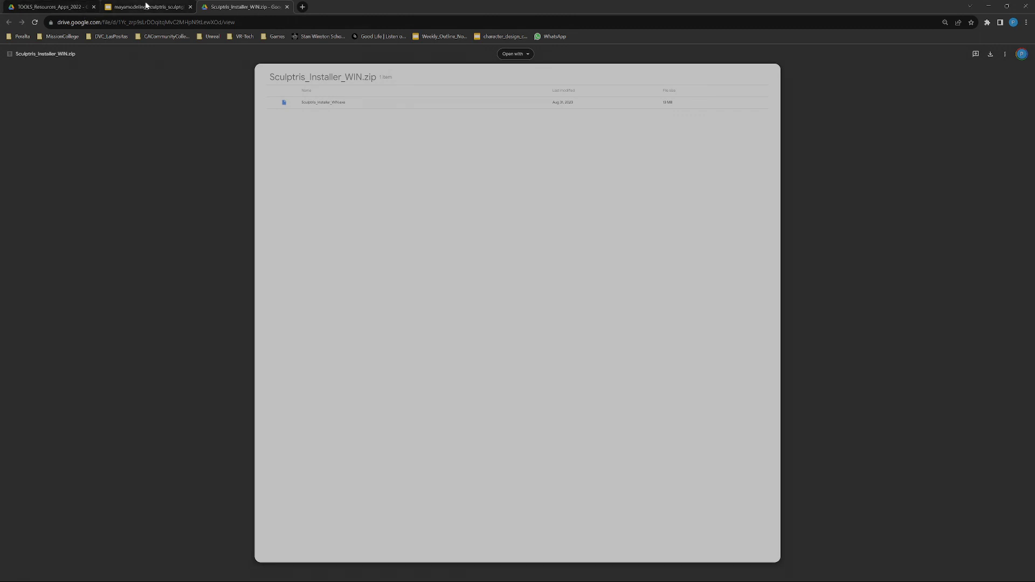
pyautogui.click(147, 6)
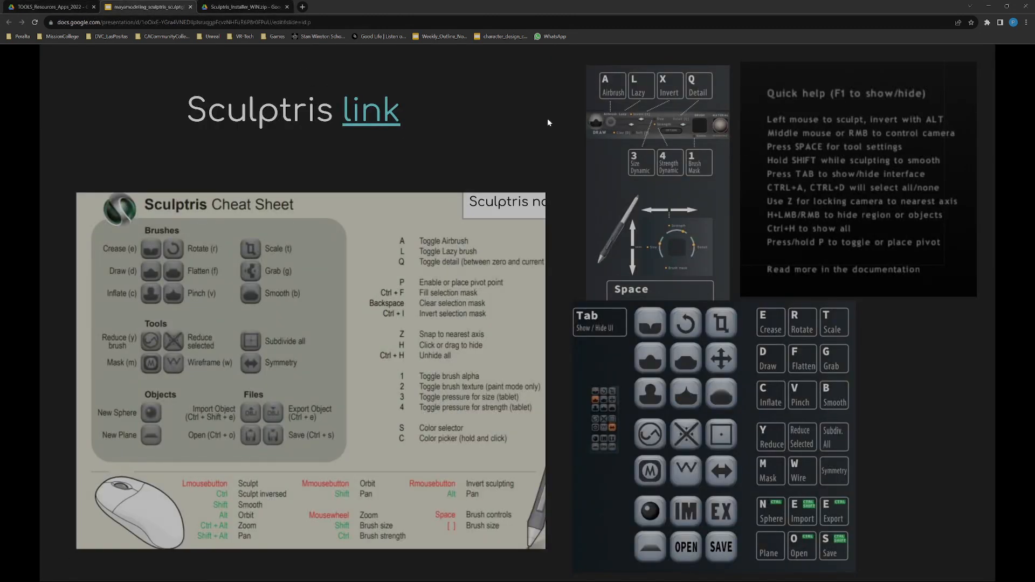
pyautogui.click(509, 176)
pyautogui.press('Left')
pyautogui.press('Right')
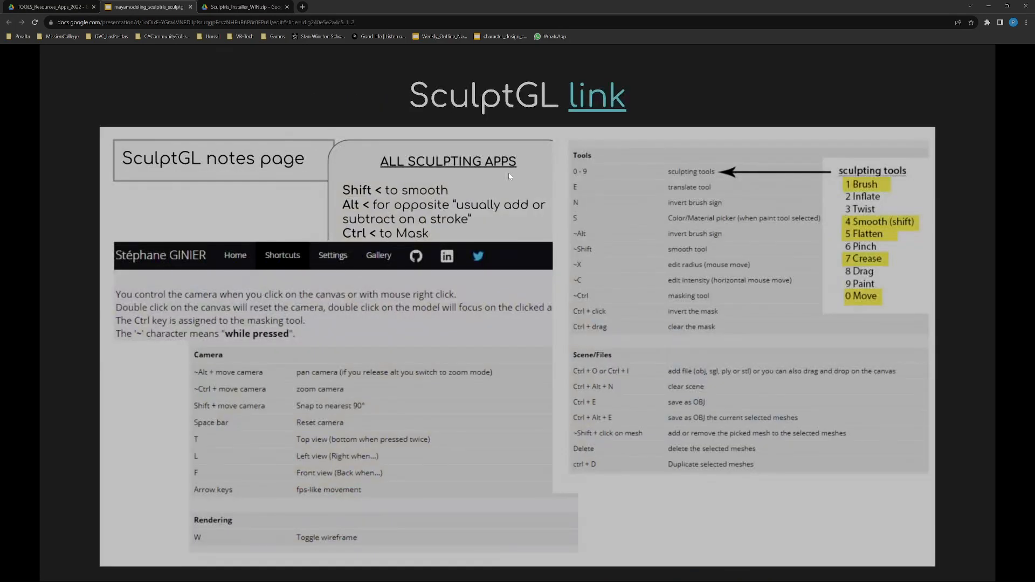
pyautogui.click(588, 102)
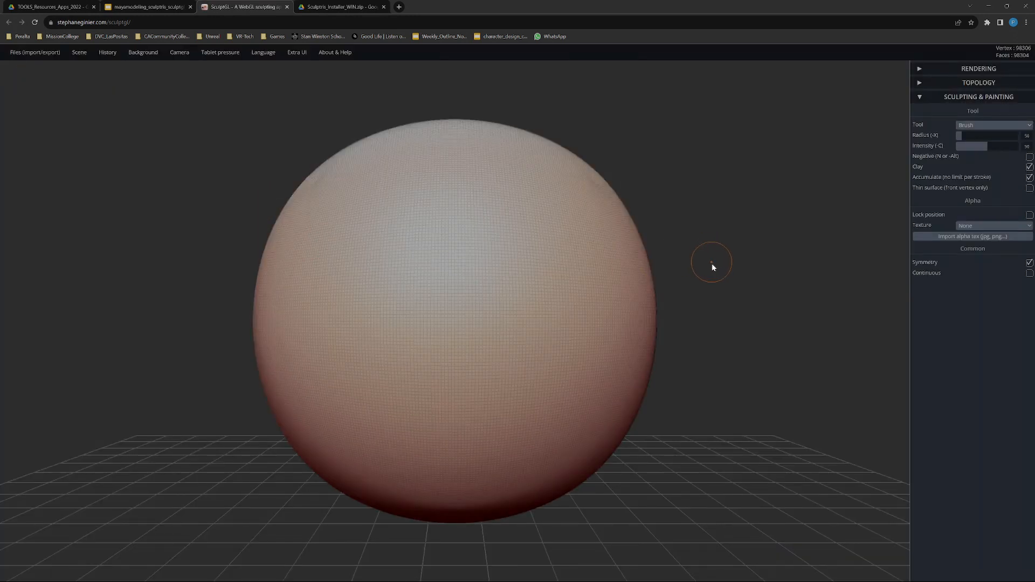
# In SculptGL, turn on Continuous strokes and lower the sphere's multiresolution level to 1
pyautogui.click(1030, 274)
pyautogui.click(926, 85)
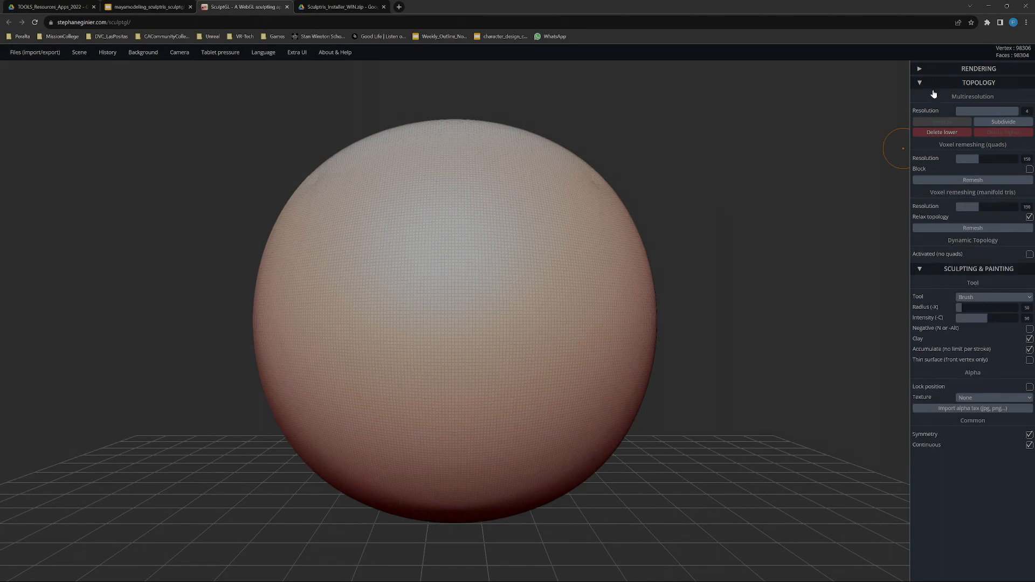
pyautogui.moveTo(1007, 111); pyautogui.dragTo(947, 109)
pyautogui.press('n')
# Switch to Sculptris, enlarge the Grab brush and pull a symmetrical pair of curled horns out of the sphere's upper sides
pyautogui.hotkey('alt', 'Tab')
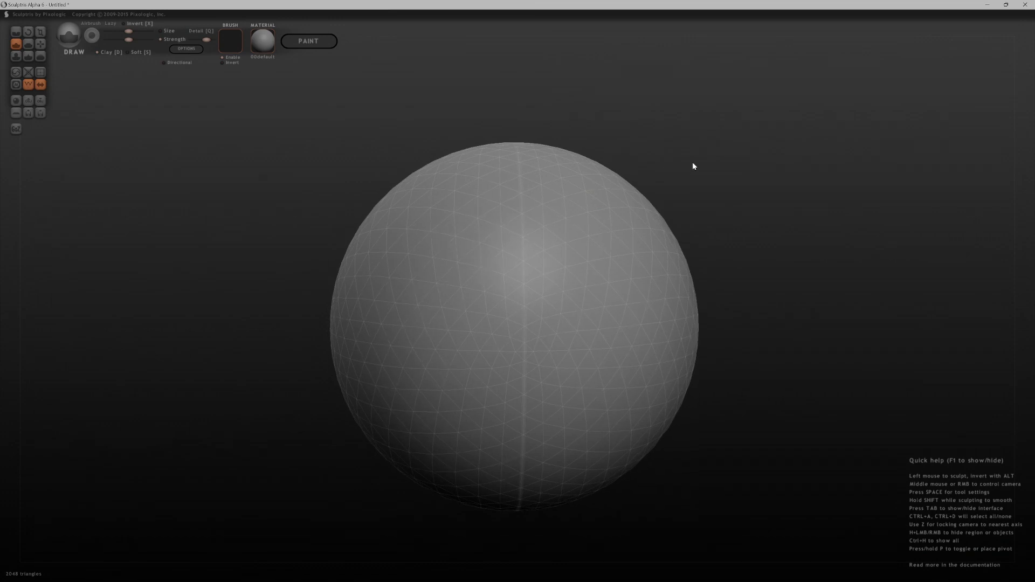
pyautogui.click(41, 44)
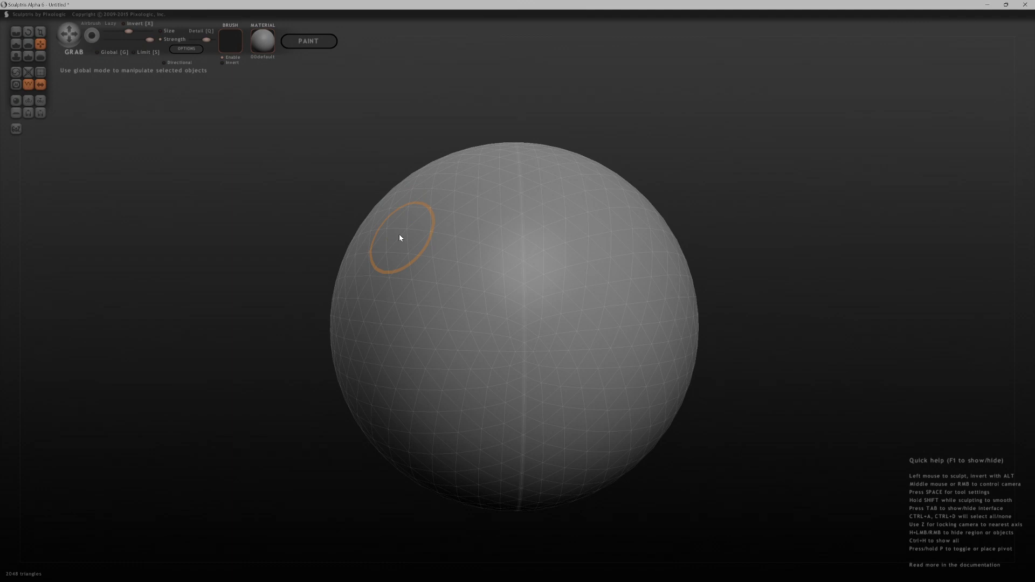
pyautogui.scroll(5, 399, 234)
pyautogui.scroll(-4, 398, 235)
pyautogui.scroll(4, 396, 235)
pyautogui.scroll(-3, 397, 237)
pyautogui.moveTo(397, 238)
pyautogui.mouseDown()
pyautogui.moveTo(340, 203)
pyautogui.moveTo(264, 200)
pyautogui.moveTo(210, 245)
pyautogui.moveTo(116, 240)
pyautogui.moveTo(96, 162)
pyautogui.mouseUp()
pyautogui.moveTo(156, 325); pyautogui.dragTo(281, 337, button='middle')
pyautogui.moveTo(208, 225)
pyautogui.mouseDown()
pyautogui.moveTo(218, 193)
pyautogui.moveTo(277, 134)
pyautogui.moveTo(398, 98)
pyautogui.moveTo(610, 152)
pyautogui.mouseUp()
pyautogui.moveTo(610, 152); pyautogui.dragTo(782, 347, button='middle')
pyautogui.moveTo(310, 271)
pyautogui.keyDown('shift'); pyautogui.mouseDown()
pyautogui.moveTo(415, 414)
pyautogui.moveTo(358, 419)
pyautogui.moveTo(648, 295)
pyautogui.moveTo(548, 394)
pyautogui.moveTo(561, 430)
pyautogui.moveTo(538, 483)
pyautogui.moveTo(549, 516)
pyautogui.moveTo(502, 476)
pyautogui.moveTo(476, 501)
pyautogui.mouseUp(); pyautogui.keyUp('shift')
pyautogui.moveTo(476, 502)
pyautogui.mouseDown(button='middle')
pyautogui.moveTo(673, 430)
pyautogui.moveTo(769, 439)
pyautogui.mouseUp(button='middle')
pyautogui.scroll(-5, 627, 337)
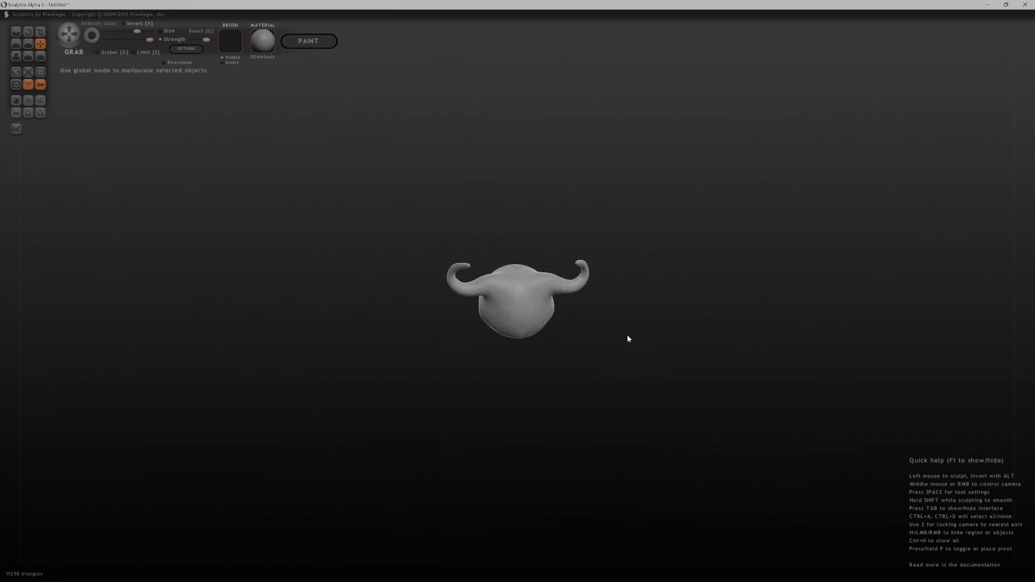
pyautogui.scroll(5, 695, 443)
# Switch back to SculptGL and enlarge the Brush tool's radius over the low-resolution sphere
pyautogui.hotkey('alt', 'Tab')
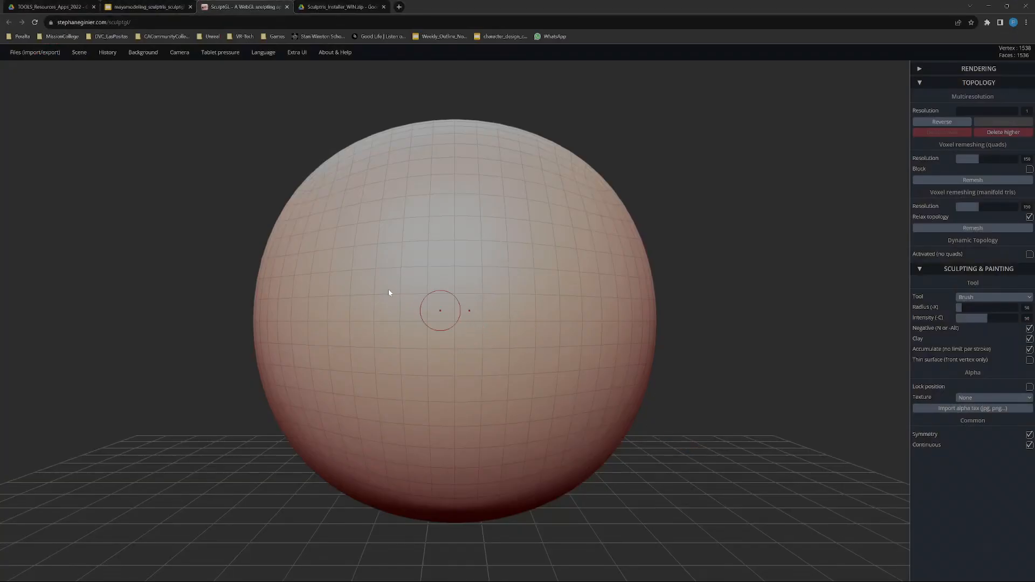
pyautogui.moveTo(241, 120); pyautogui.dragTo(250, 131)
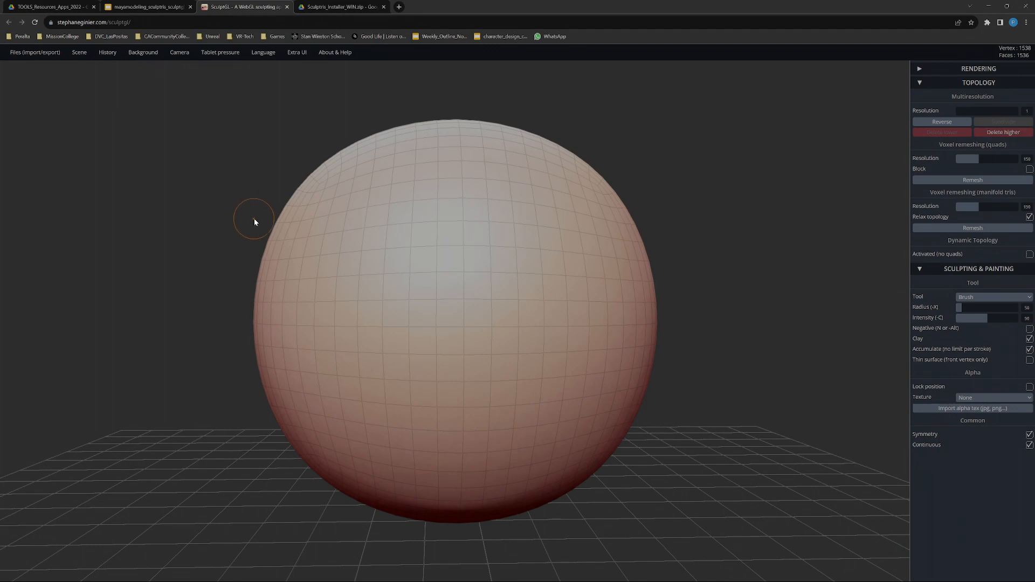
pyautogui.press('x')
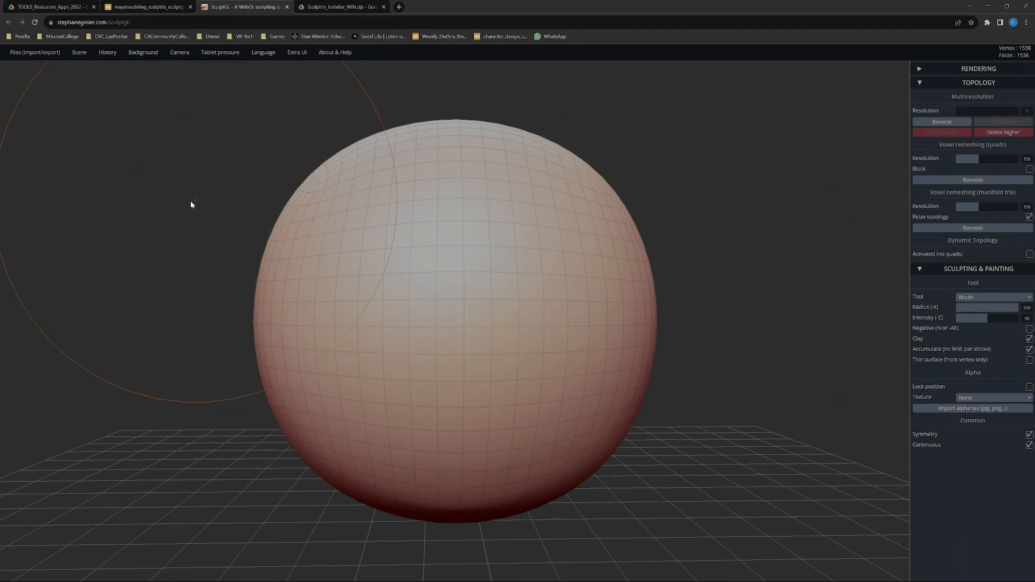
pyautogui.press('x')
pyautogui.press('x')
pyautogui.press('x')
# Pull the sphere's upper sides outward into two symmetrical ear-like lobes with the Move tool and smooth them
pyautogui.click(994, 297)
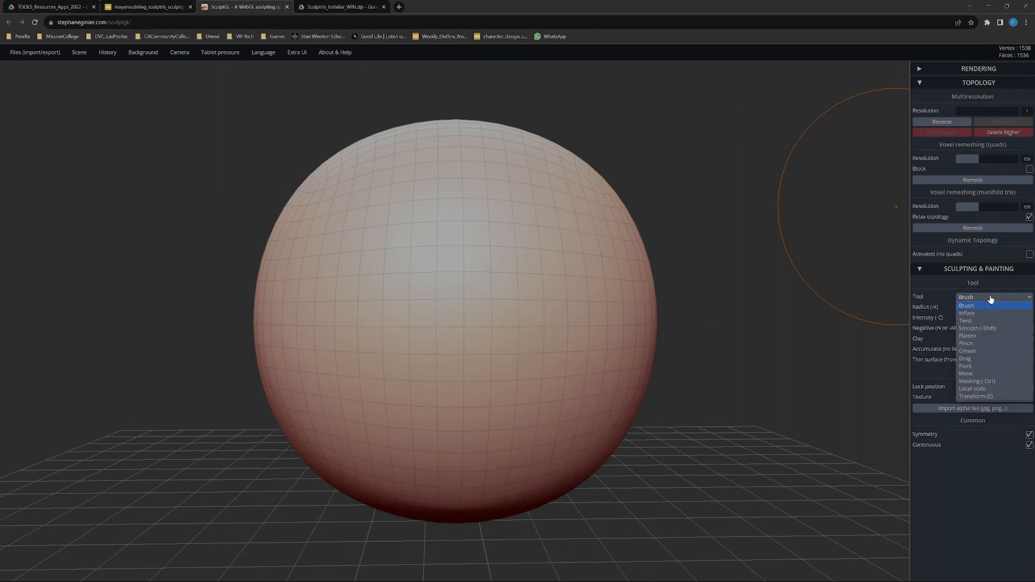
pyautogui.click(982, 374)
pyautogui.press('x')
pyautogui.moveTo(337, 229); pyautogui.dragTo(302, 218)
pyautogui.press('x')
pyautogui.moveTo(241, 201)
pyautogui.mouseDown()
pyautogui.moveTo(309, 218)
pyautogui.moveTo(305, 203)
pyautogui.moveTo(238, 167)
pyautogui.moveTo(240, 154)
pyautogui.mouseUp()
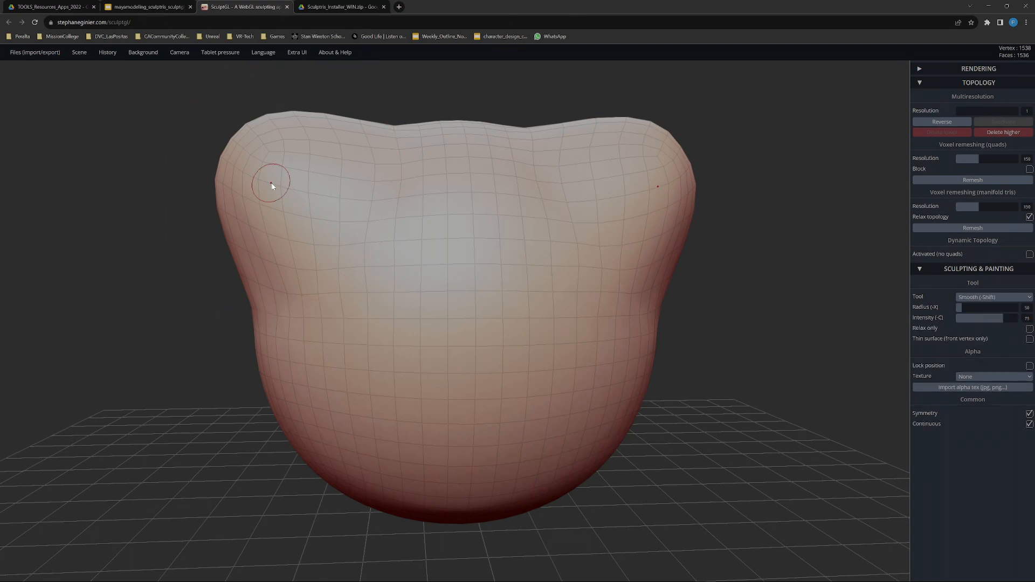
pyautogui.keyDown('shift'); pyautogui.moveTo(266, 194); pyautogui.dragTo(336, 151); pyautogui.keyUp('shift')
pyautogui.keyDown('shift'); pyautogui.moveTo(254, 152); pyautogui.dragTo(251, 205); pyautogui.keyUp('shift')
# Pull the lower front of the form outward into a chin-like protrusion with the Move tool and inspect its shape
pyautogui.moveTo(384, 207)
pyautogui.keyDown('shift'); pyautogui.mouseDown()
pyautogui.moveTo(443, 134)
pyautogui.moveTo(366, 216)
pyautogui.moveTo(319, 300)
pyautogui.mouseUp(); pyautogui.keyUp('shift')
pyautogui.moveTo(215, 400); pyautogui.dragTo(280, 428)
pyautogui.moveTo(469, 480)
pyautogui.mouseDown()
pyautogui.moveTo(497, 494)
pyautogui.moveTo(505, 513)
pyautogui.mouseUp()
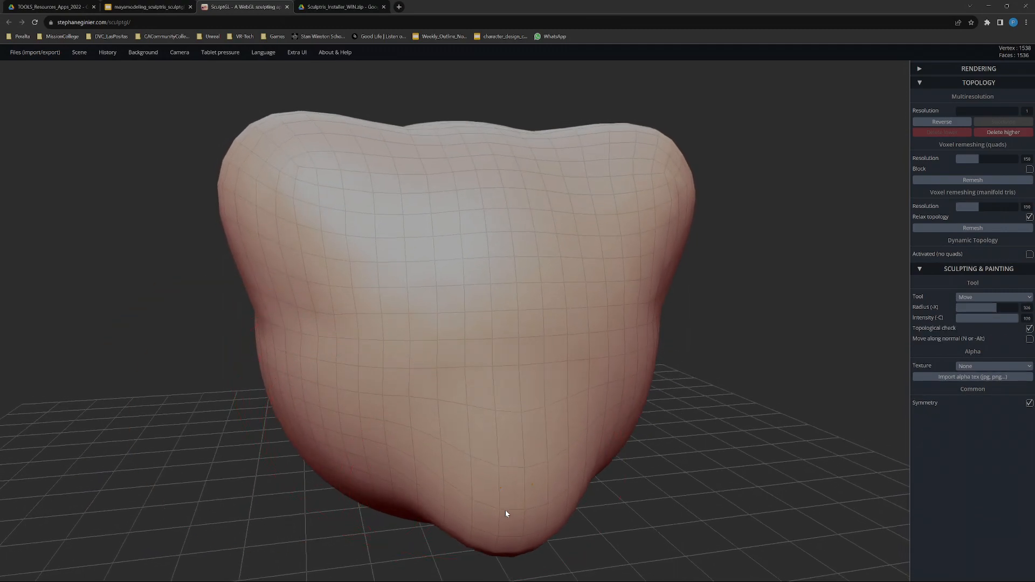
pyautogui.moveTo(249, 418); pyautogui.dragTo(403, 425)
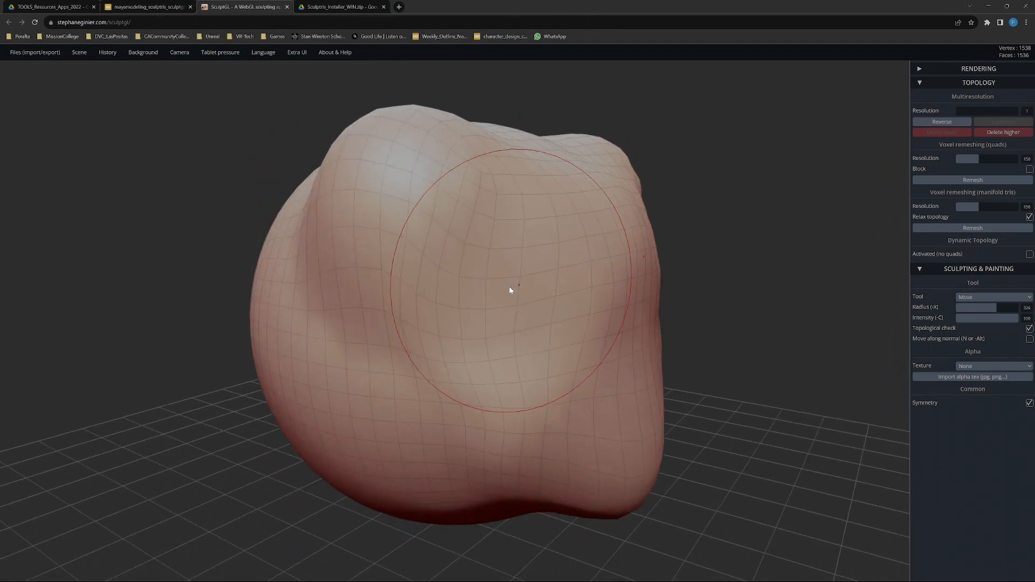
pyautogui.moveTo(683, 303); pyautogui.dragTo(591, 322)
pyautogui.keyDown('ctrl'); pyautogui.moveTo(673, 310); pyautogui.dragTo(648, 286, button='right'); pyautogui.keyUp('ctrl')
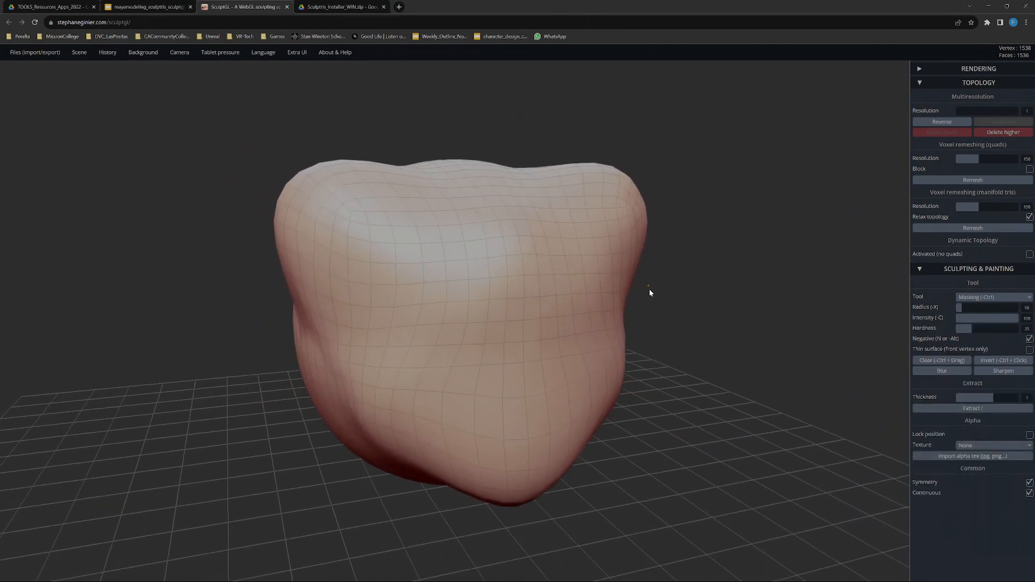
# Switch to Maya to frame and view the isolated base-mesh head, and return to Sculptris
pyautogui.moveTo(690, 321)
pyautogui.mouseDown()
pyautogui.moveTo(665, 325)
pyautogui.moveTo(682, 354)
pyautogui.mouseUp()
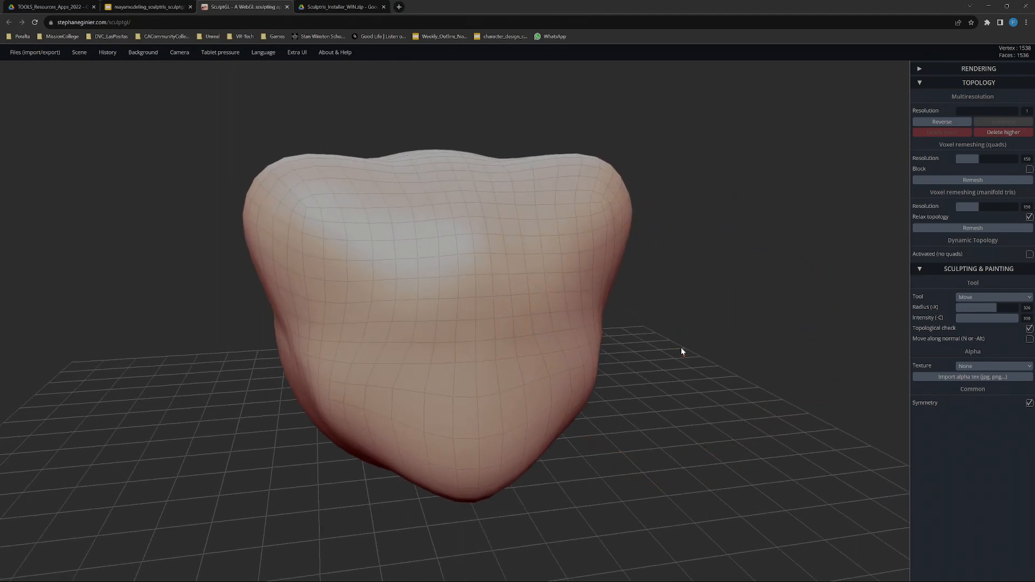
pyautogui.hotkey('alt', 'Tab')
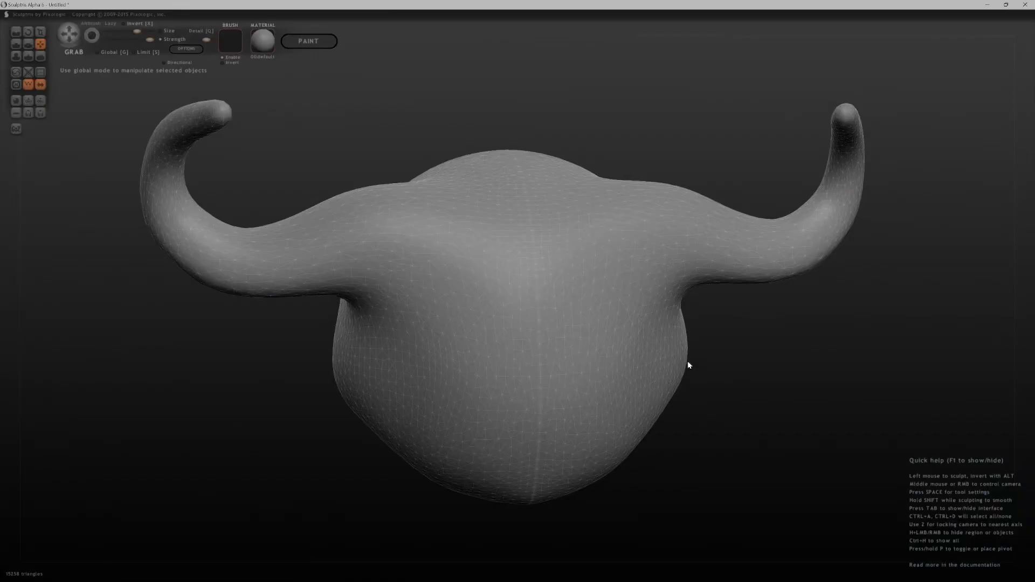
pyautogui.hotkey('alt', 'Tab')
pyautogui.hotkey('alt', 'Tab')
pyautogui.hotkey('alt', 'Tab')
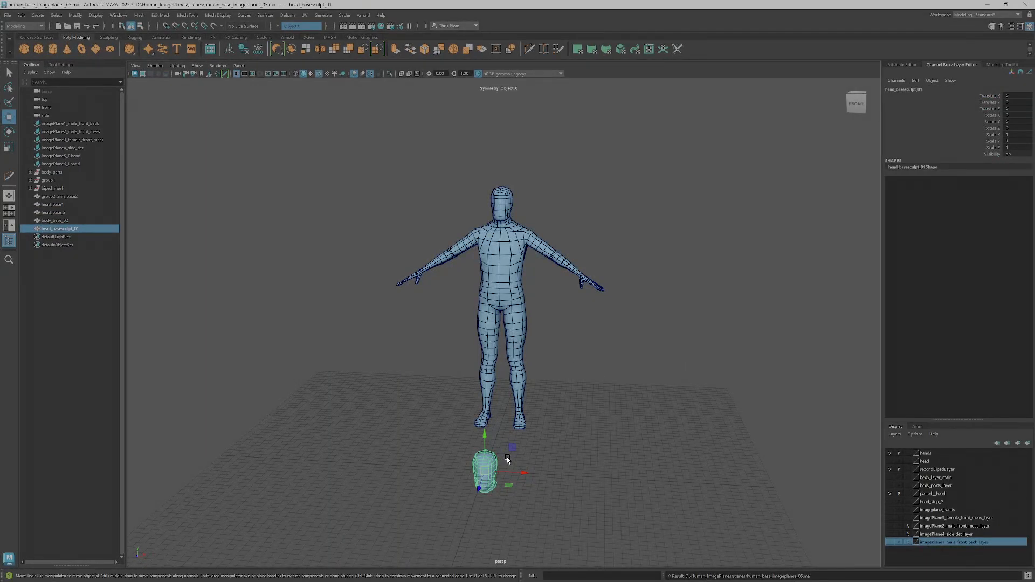
pyautogui.press('f')
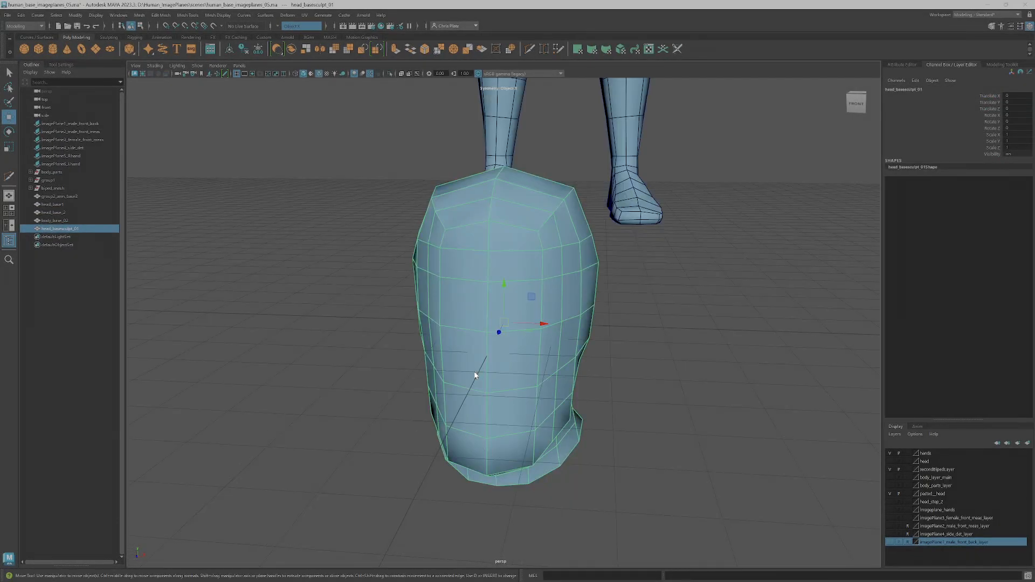
pyautogui.hotkey('alt', 'Tab')
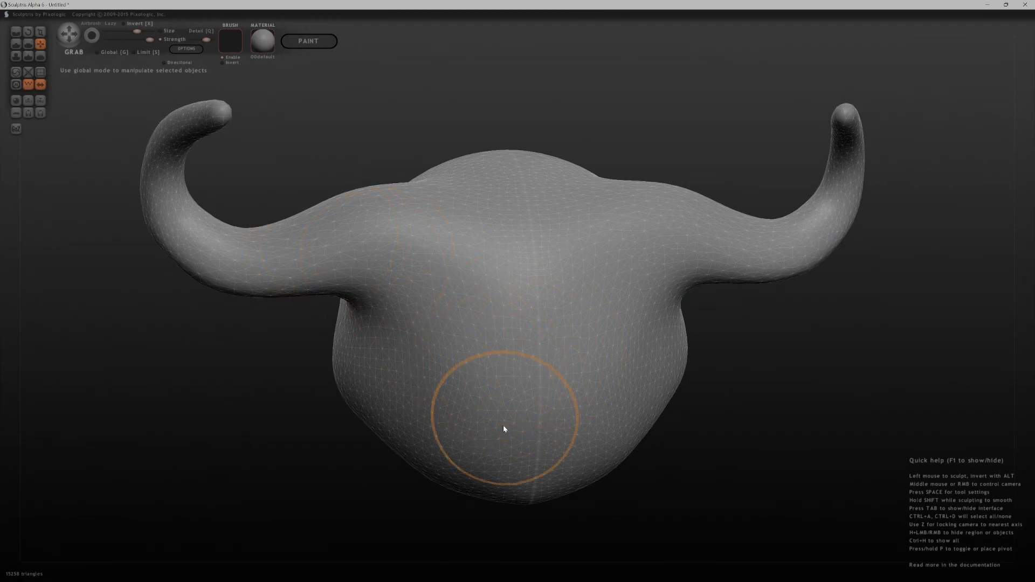
# Import head_basesculpt_01.obj into Sculptris as a new scene, accept the paint-mode question, close the mapping dialog and inspect the head
pyautogui.moveTo(568, 492); pyautogui.dragTo(734, 451)
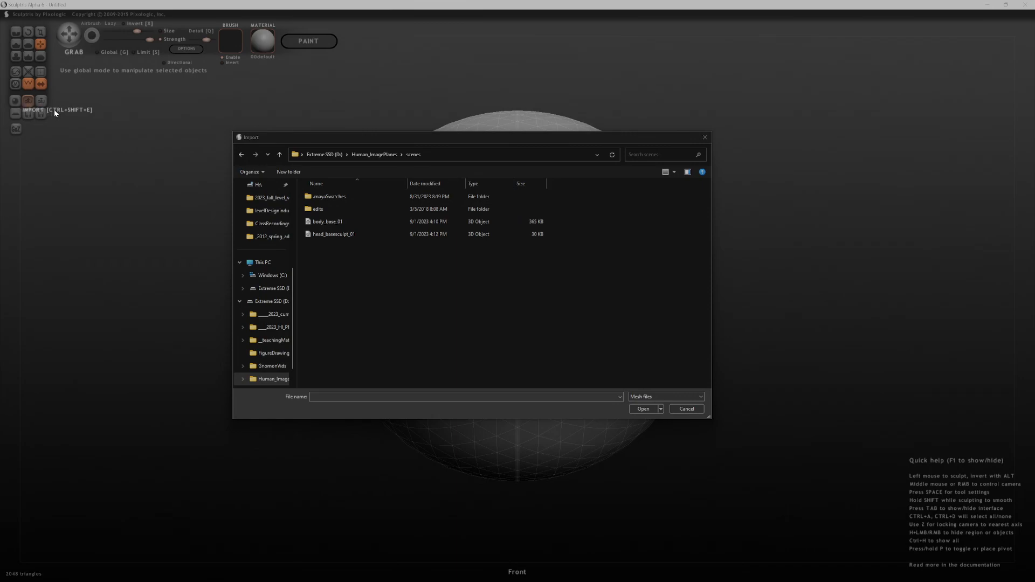
pyautogui.click(334, 233)
pyautogui.click(644, 409)
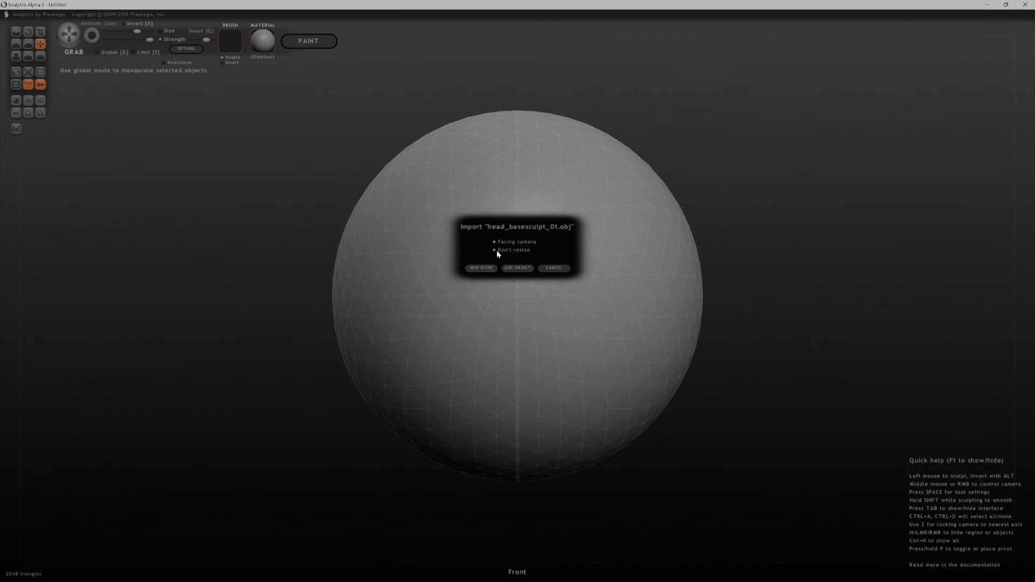
pyautogui.click(485, 269)
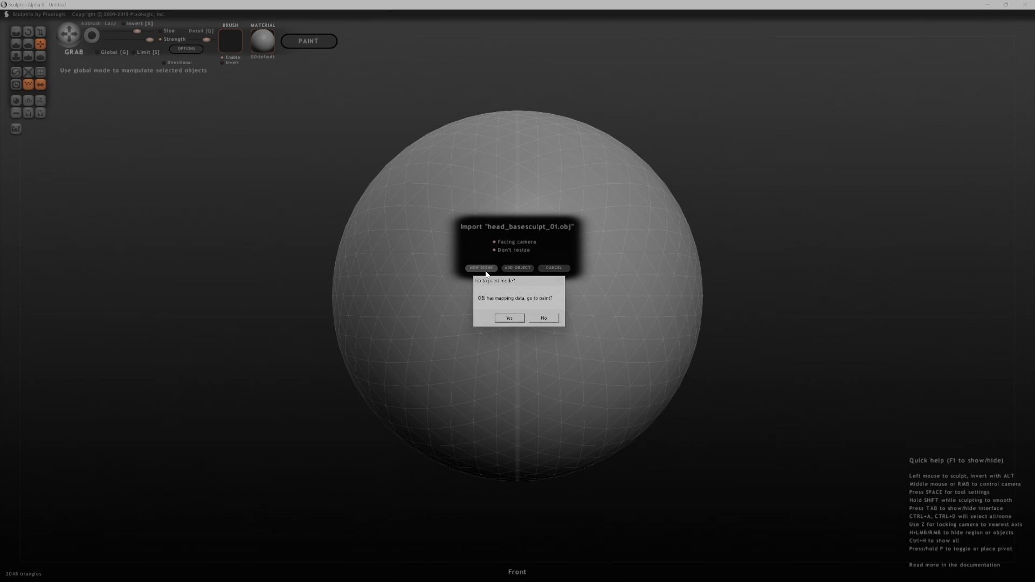
pyautogui.click(507, 318)
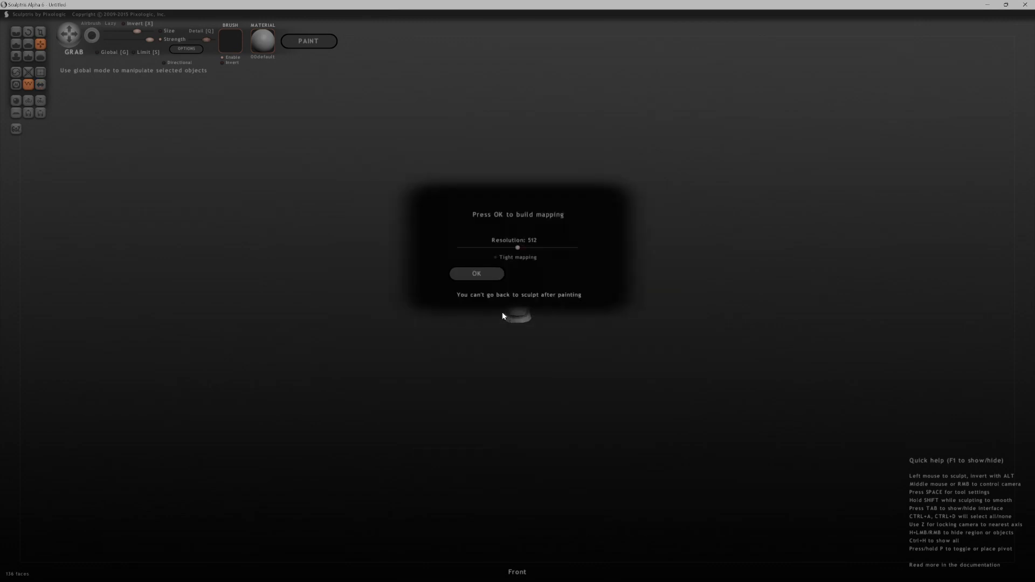
pyautogui.click(492, 281)
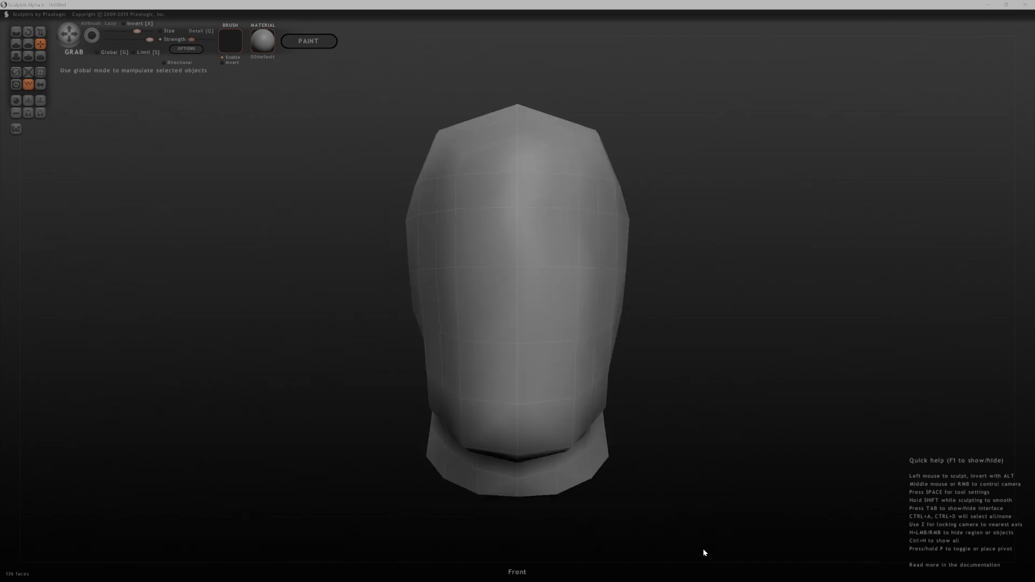
pyautogui.scroll(-3, 683, 493)
pyautogui.scroll(1, 677, 475)
pyautogui.moveTo(674, 468); pyautogui.dragTo(846, 412, button='middle')
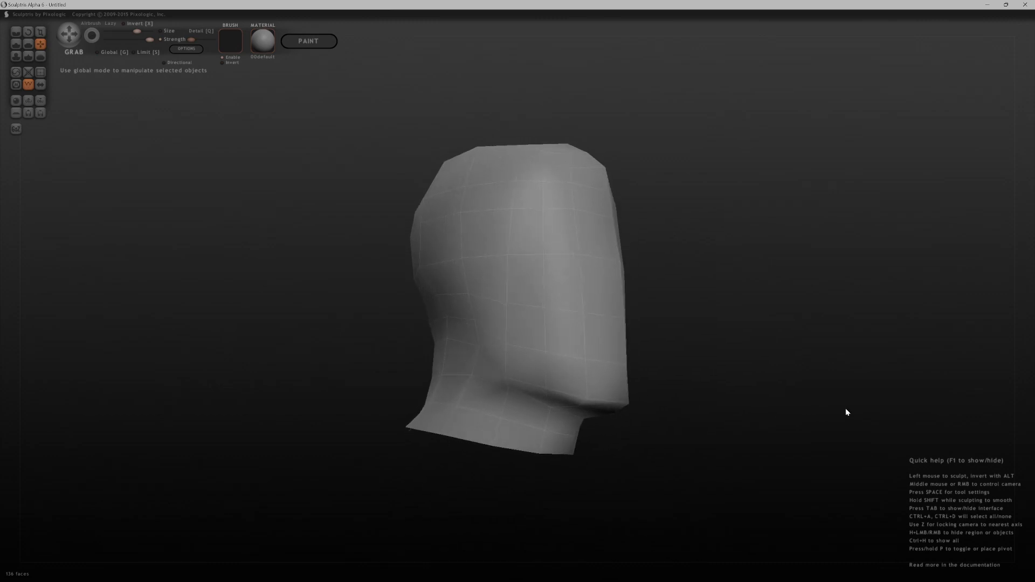
pyautogui.moveTo(324, 580)
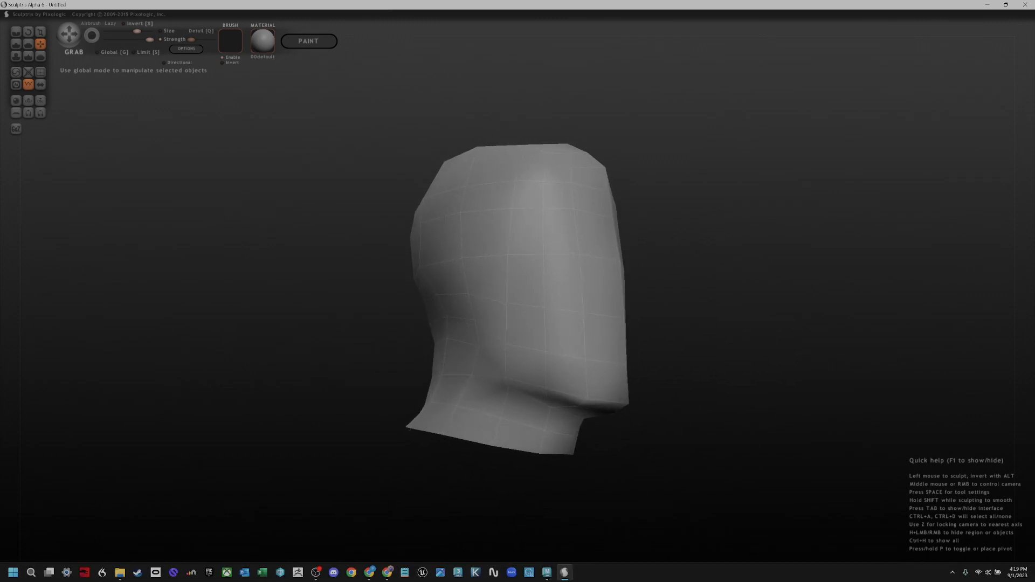
pyautogui.moveTo(702, 250); pyautogui.dragTo(577, 289, button='middle')
# Switch to Chrome and review the SculptGL and Sculptris shortcut slides in the presentation
pyautogui.hotkey('alt', 'Tab')
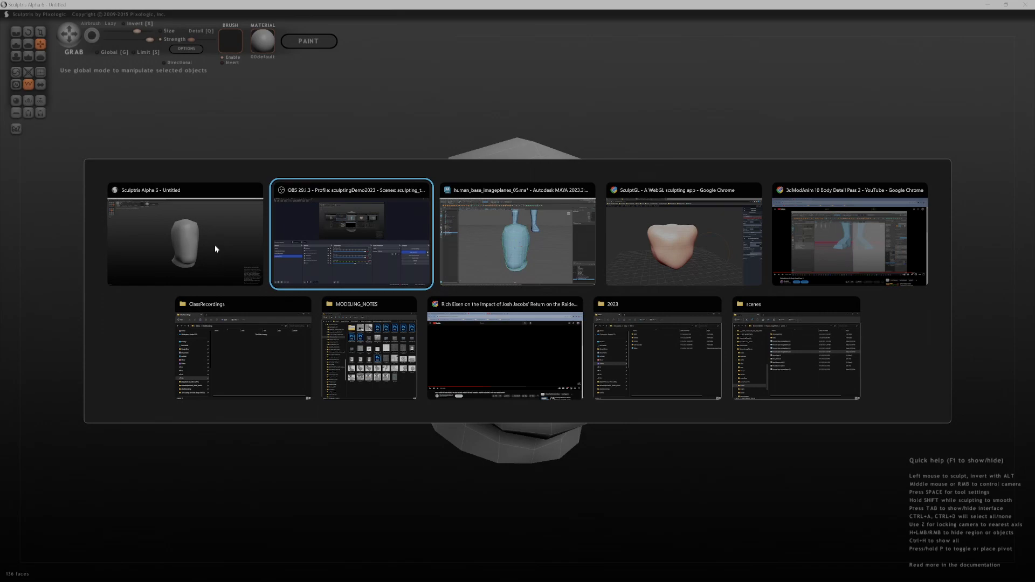
pyautogui.press('Tab')
pyautogui.press('Tab')
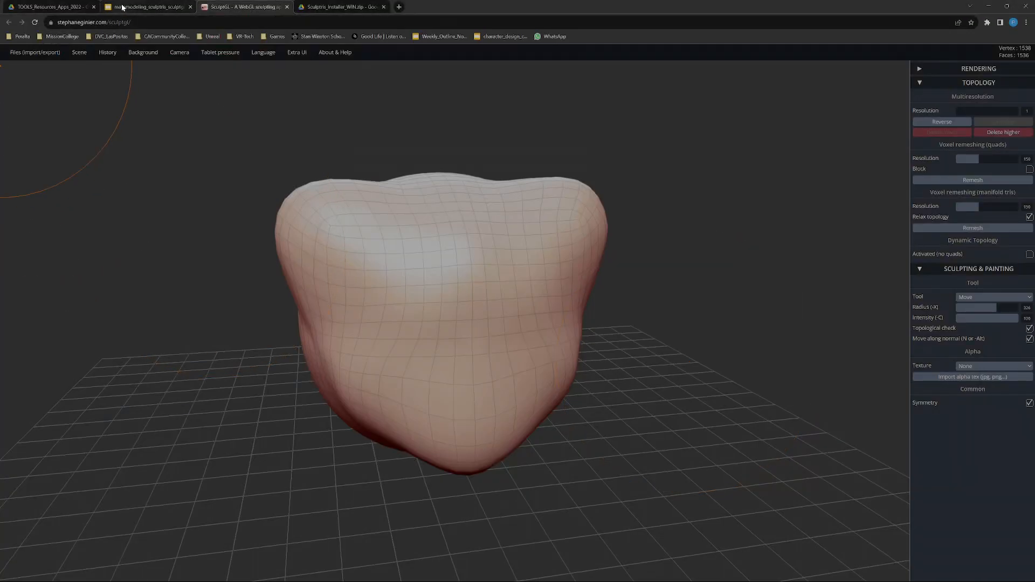
pyautogui.click(123, 7)
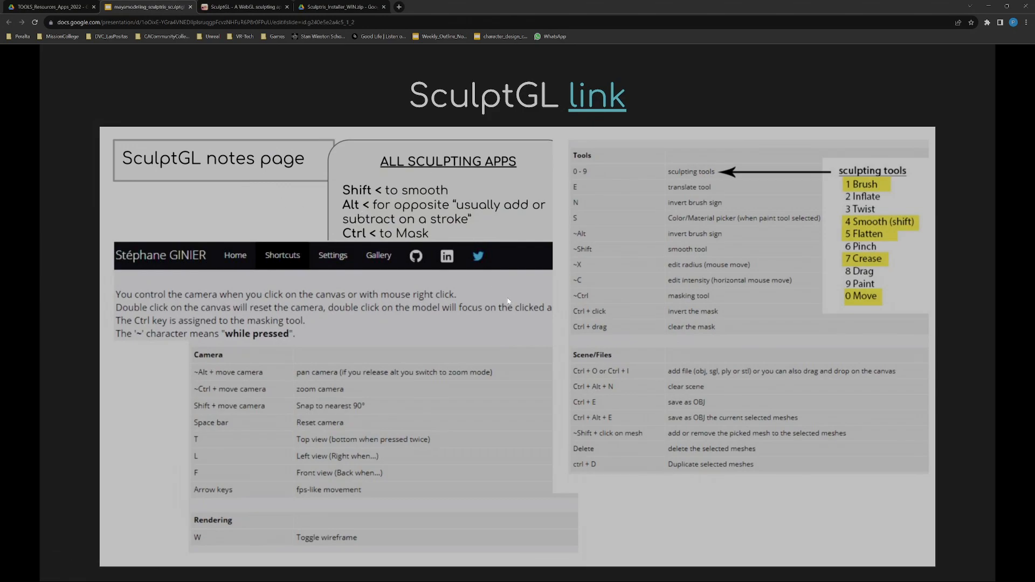
pyautogui.press('Right')
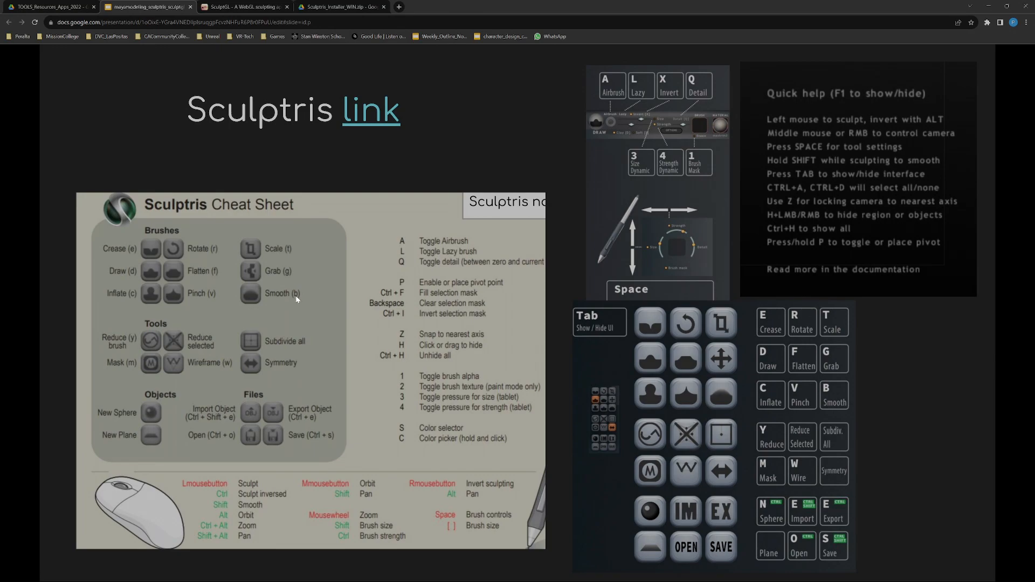
pyautogui.press('Right')
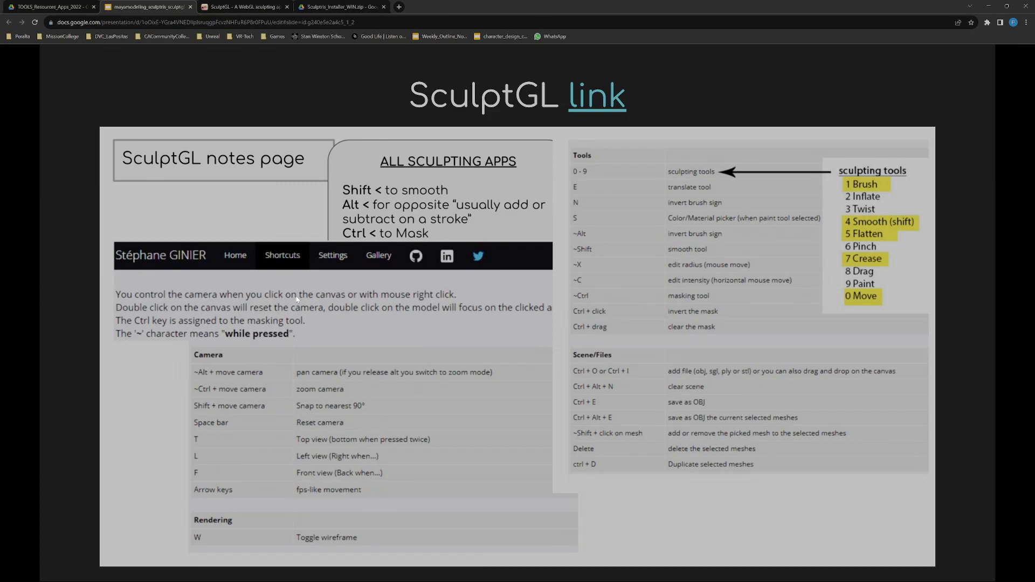
# Return to SculptGL and add the head_basesculpt_01 3D object from the Human_ImagePlanes scenes folder
pyautogui.click(244, 6)
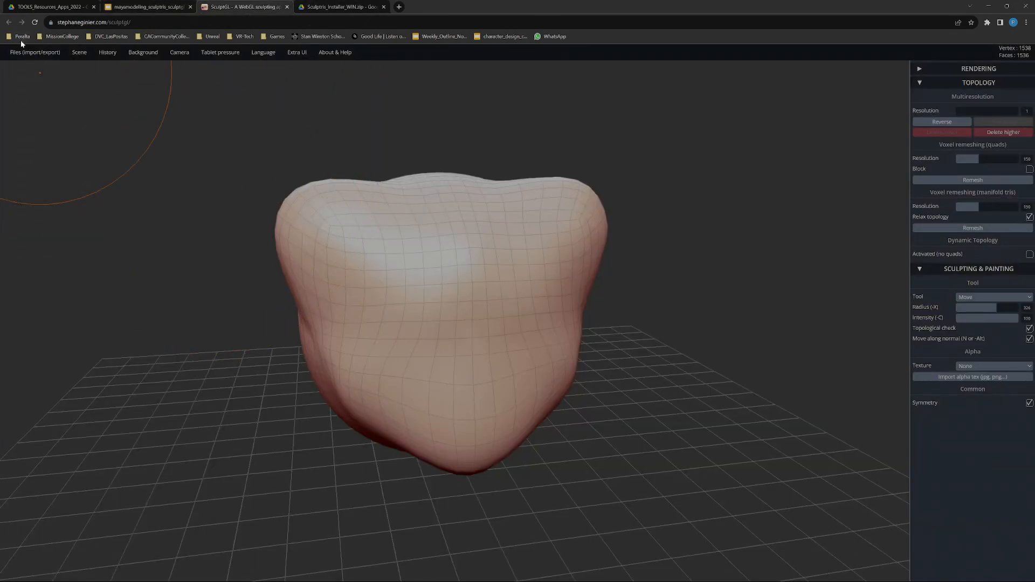
pyautogui.moveTo(35, 54)
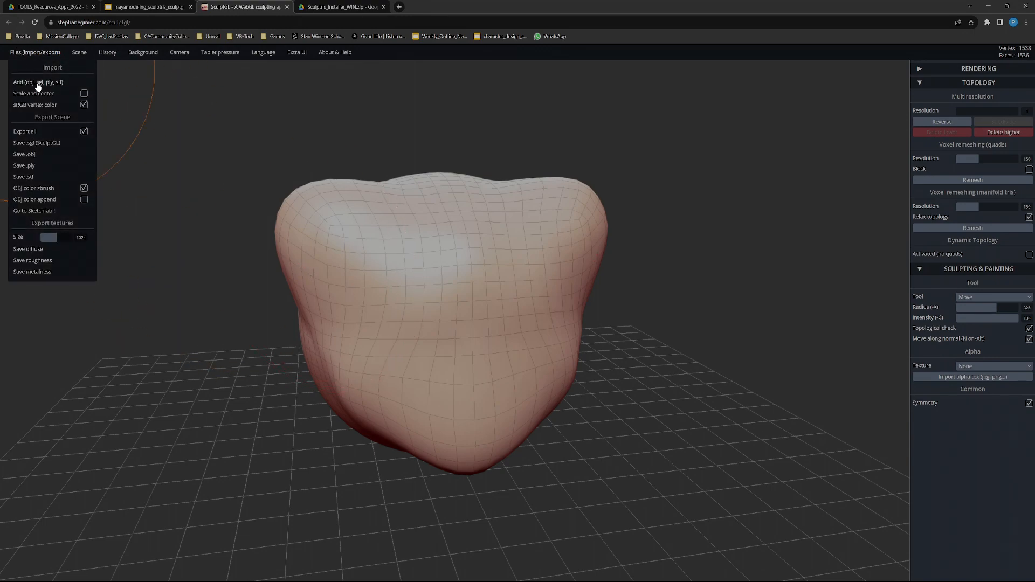
pyautogui.click(37, 83)
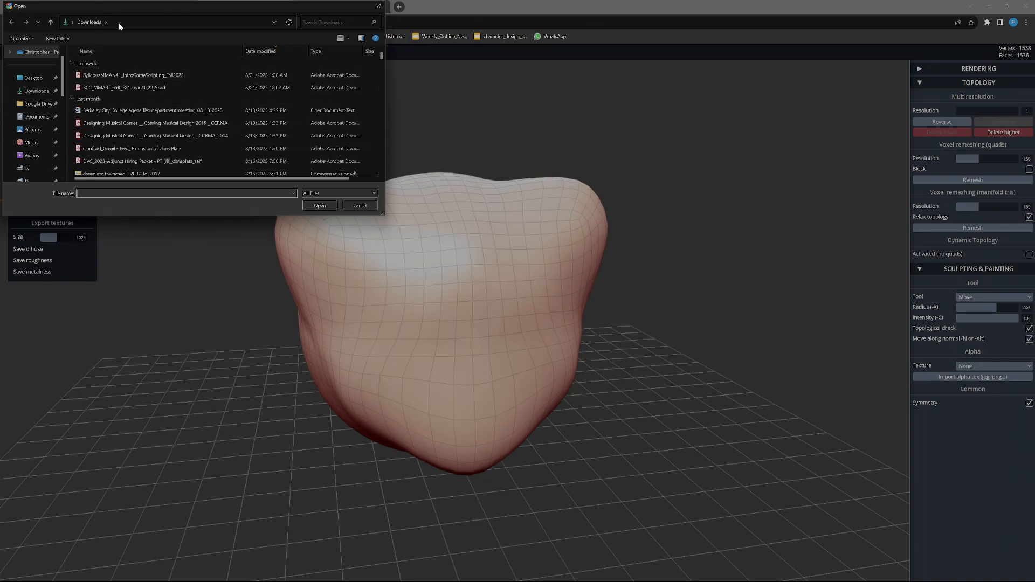
pyautogui.moveTo(131, 9); pyautogui.dragTo(418, 147)
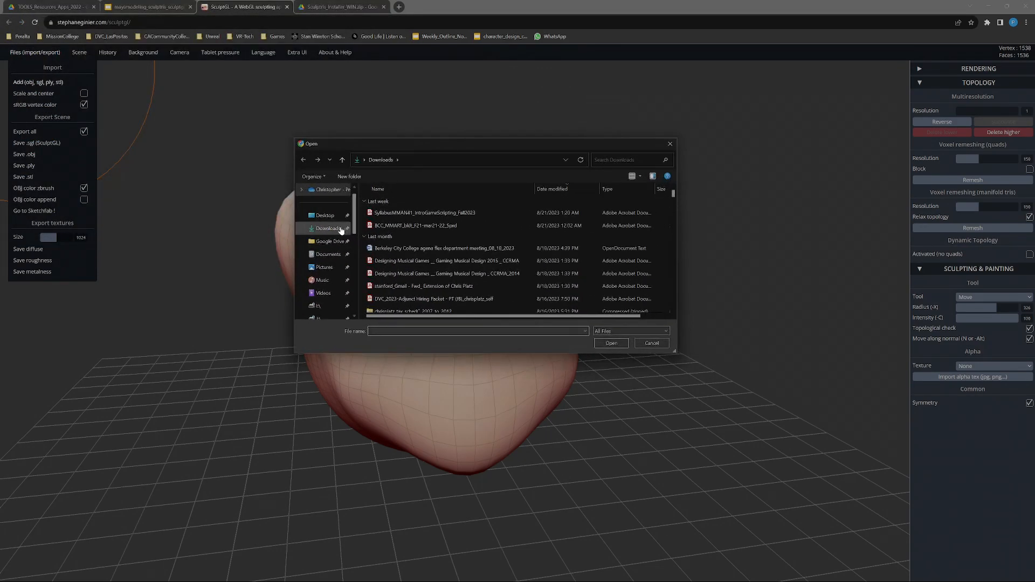
pyautogui.scroll(-1, 350, 231)
pyautogui.scroll(1, 357, 225)
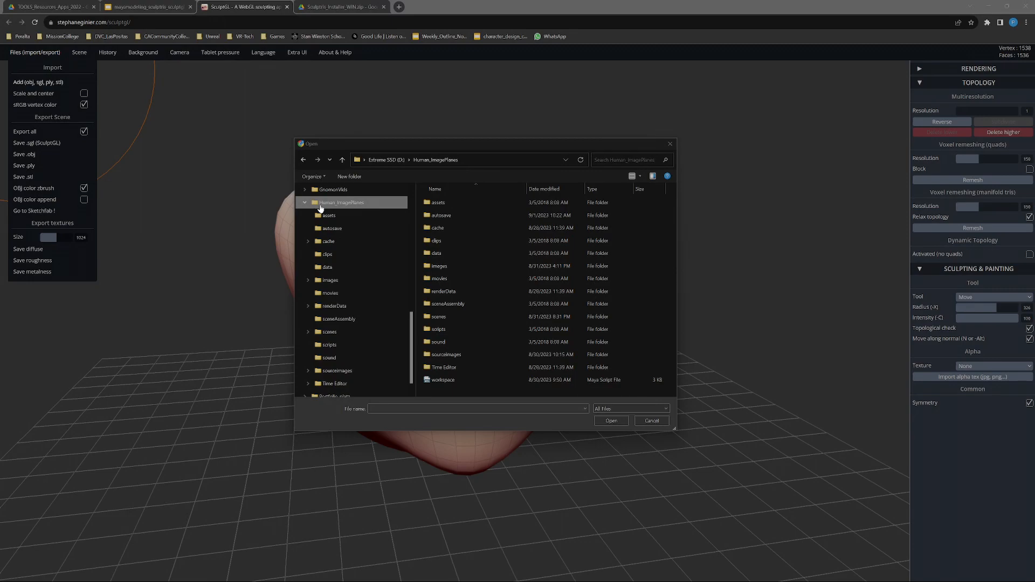
pyautogui.click(344, 334)
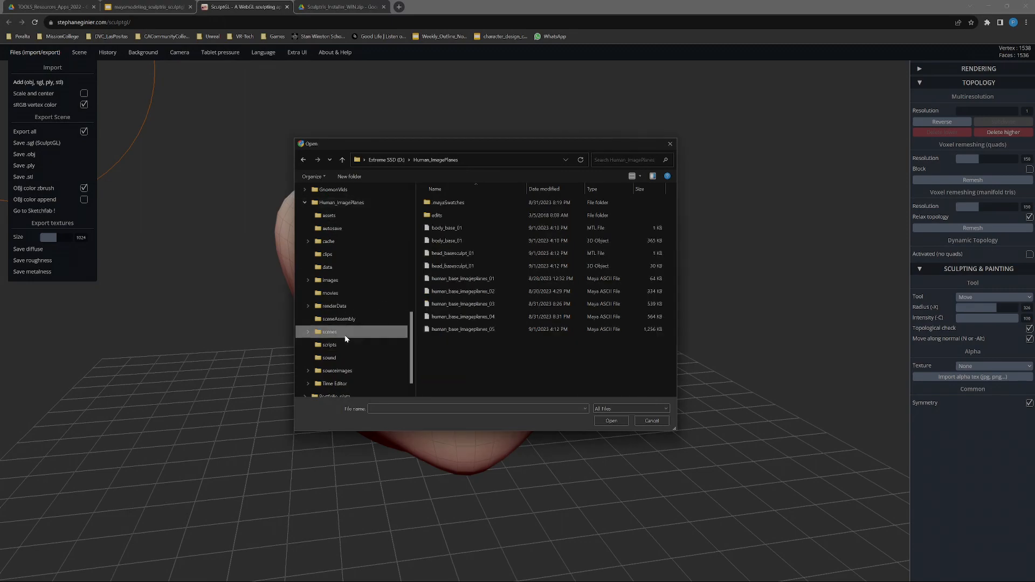
pyautogui.click(476, 266)
pyautogui.click(611, 421)
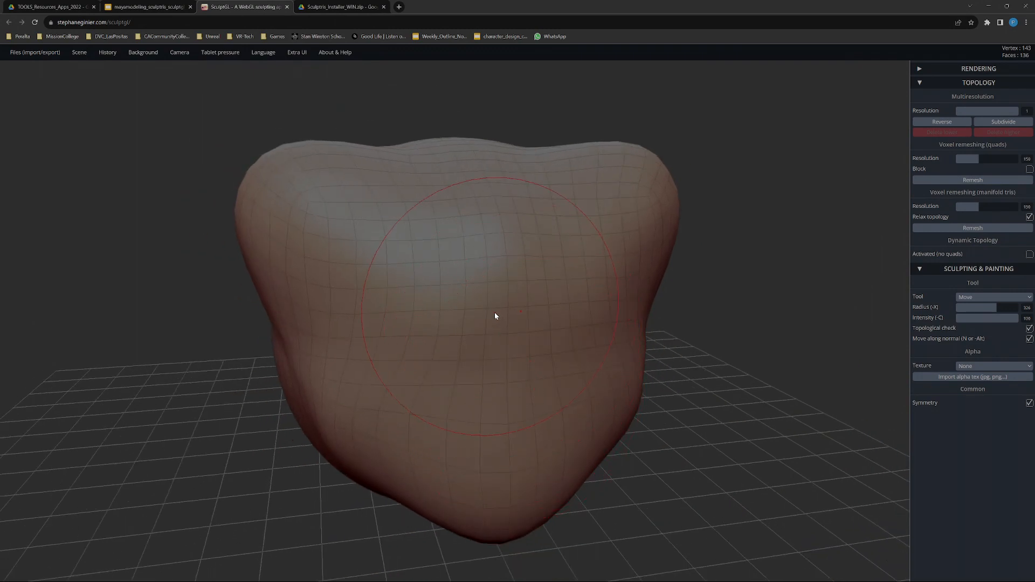
# Select the sculpted sphere with the Transform tool, delete it, and inspect the imported head with its wireframe shown
pyautogui.press('e')
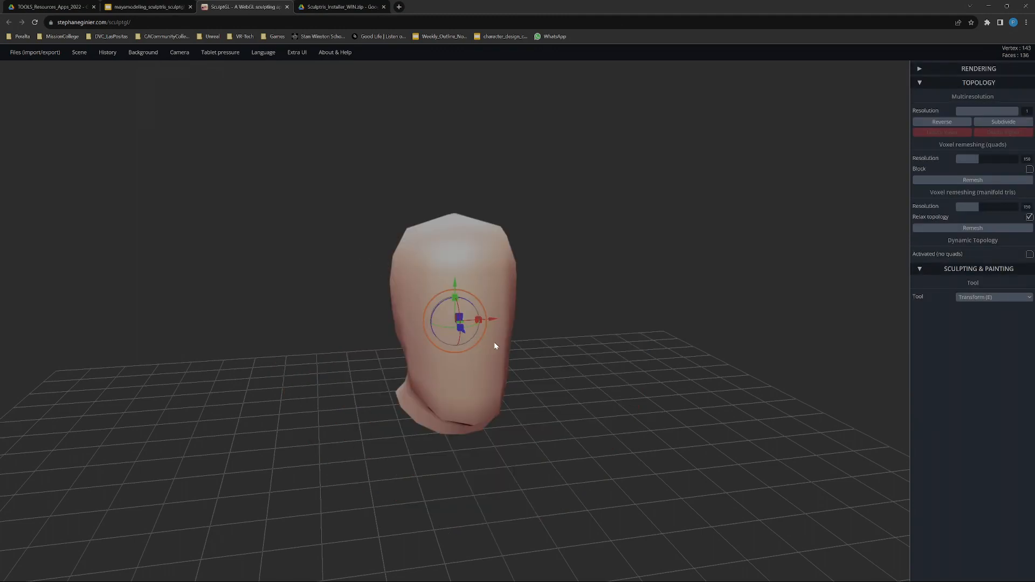
pyautogui.moveTo(493, 341); pyautogui.dragTo(583, 298)
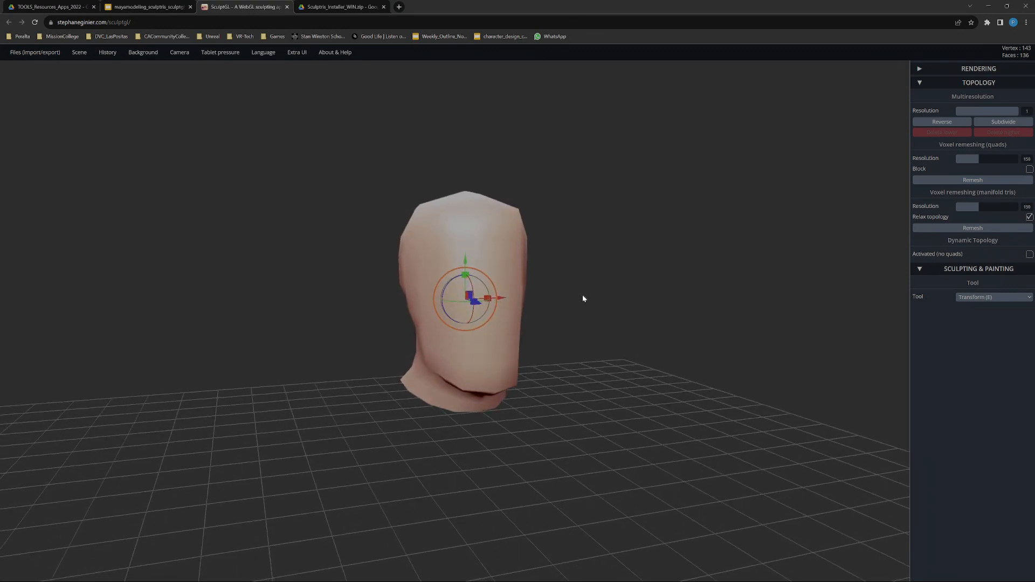
pyautogui.keyDown('ctrl'); pyautogui.moveTo(592, 300); pyautogui.dragTo(613, 571, button='right'); pyautogui.keyUp('ctrl')
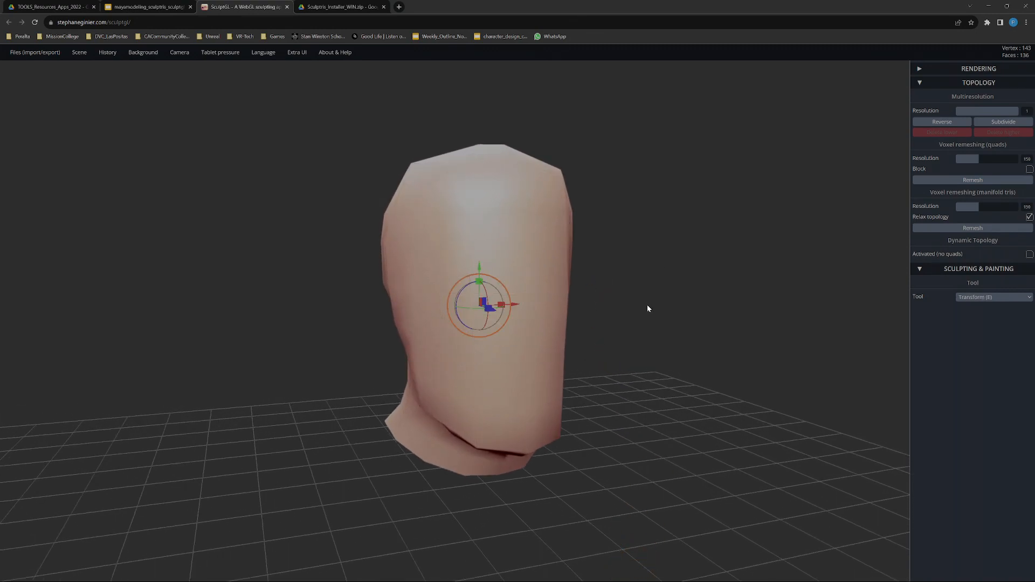
pyautogui.moveTo(653, 331); pyautogui.dragTo(468, 228)
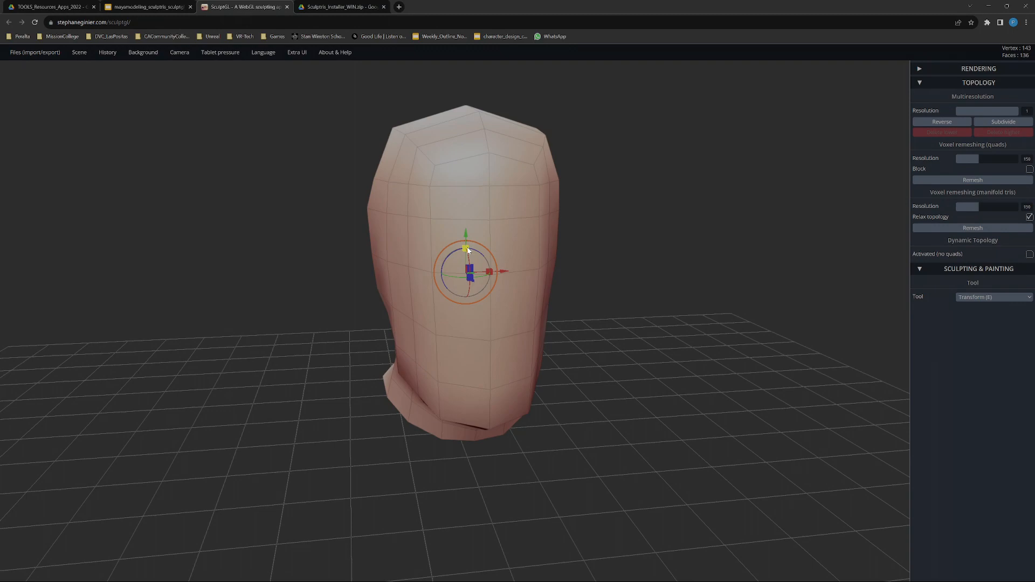
pyautogui.moveTo(646, 350); pyautogui.dragTo(576, 345)
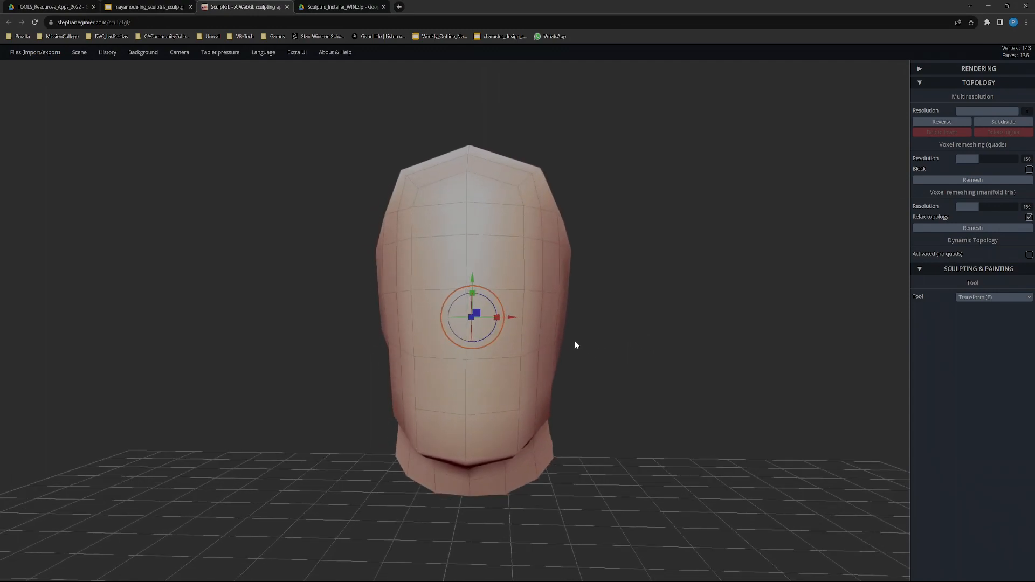
pyautogui.moveTo(633, 338); pyautogui.dragTo(696, 333, button='middle')
pyautogui.moveTo(696, 334); pyautogui.dragTo(765, 330)
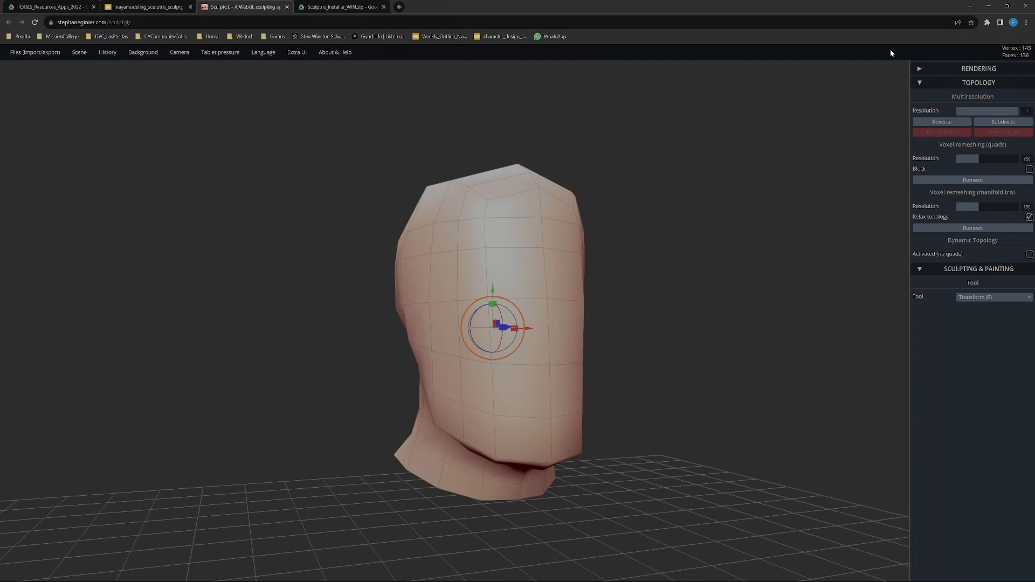
# Subdivide the imported head three times and lower its multiresolution level to 3
pyautogui.click(1002, 122)
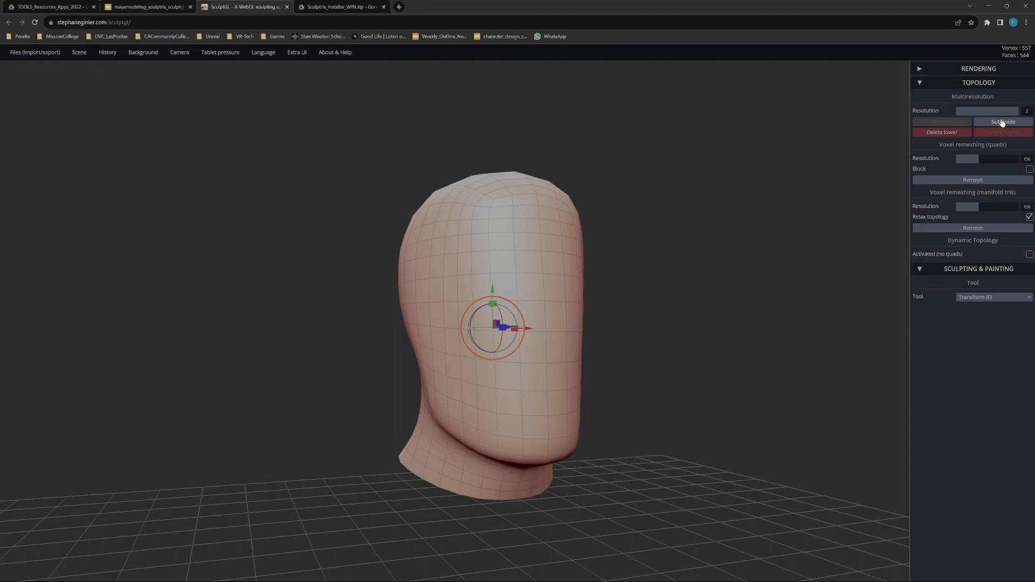
pyautogui.moveTo(710, 244); pyautogui.dragTo(700, 275)
pyautogui.click(1003, 123)
pyautogui.click(1003, 123)
pyautogui.moveTo(836, 173); pyautogui.dragTo(545, 244)
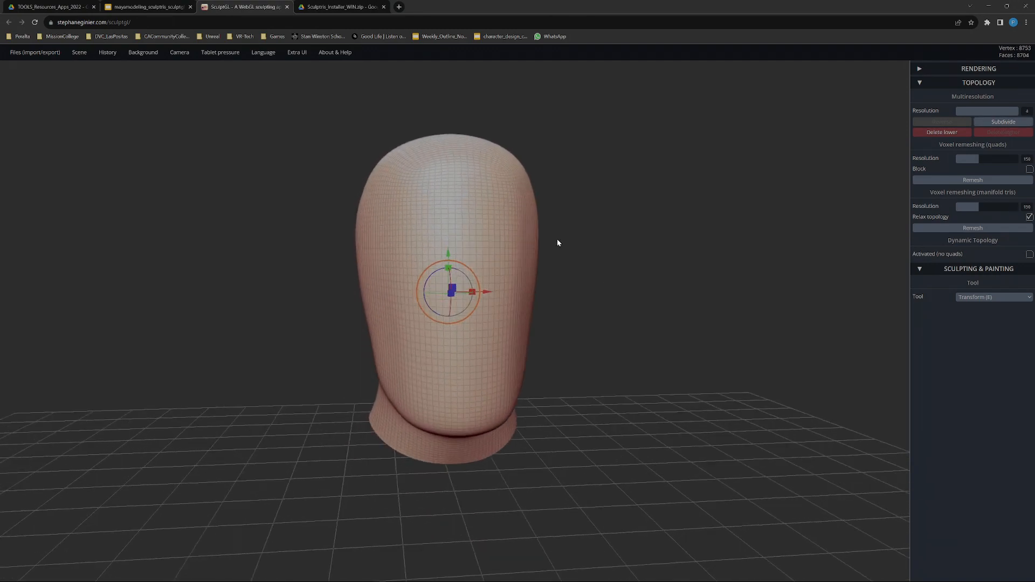
pyautogui.moveTo(1004, 111)
pyautogui.mouseDown()
pyautogui.moveTo(939, 114)
pyautogui.moveTo(1018, 111)
pyautogui.mouseUp()
pyautogui.click(998, 110)
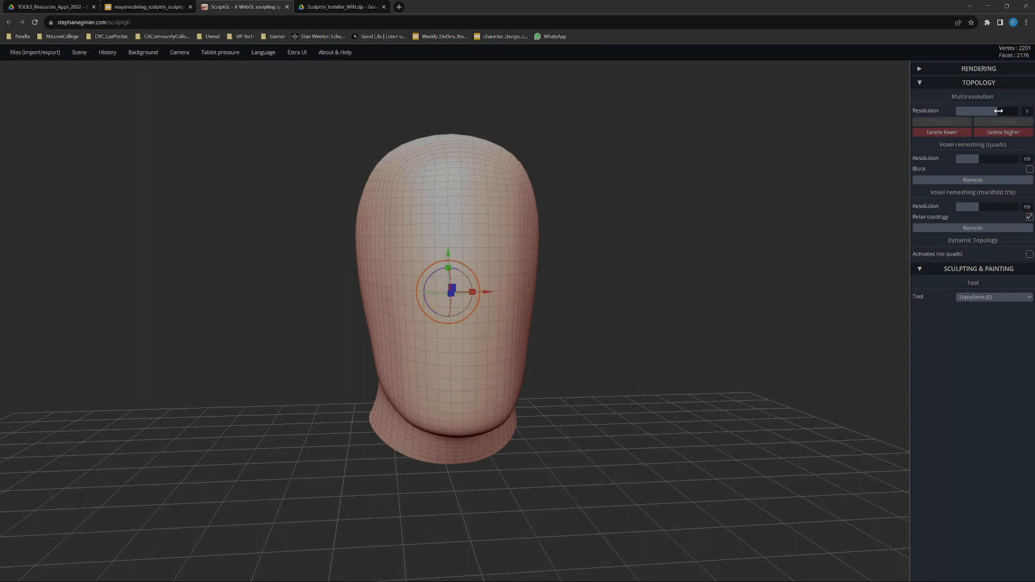